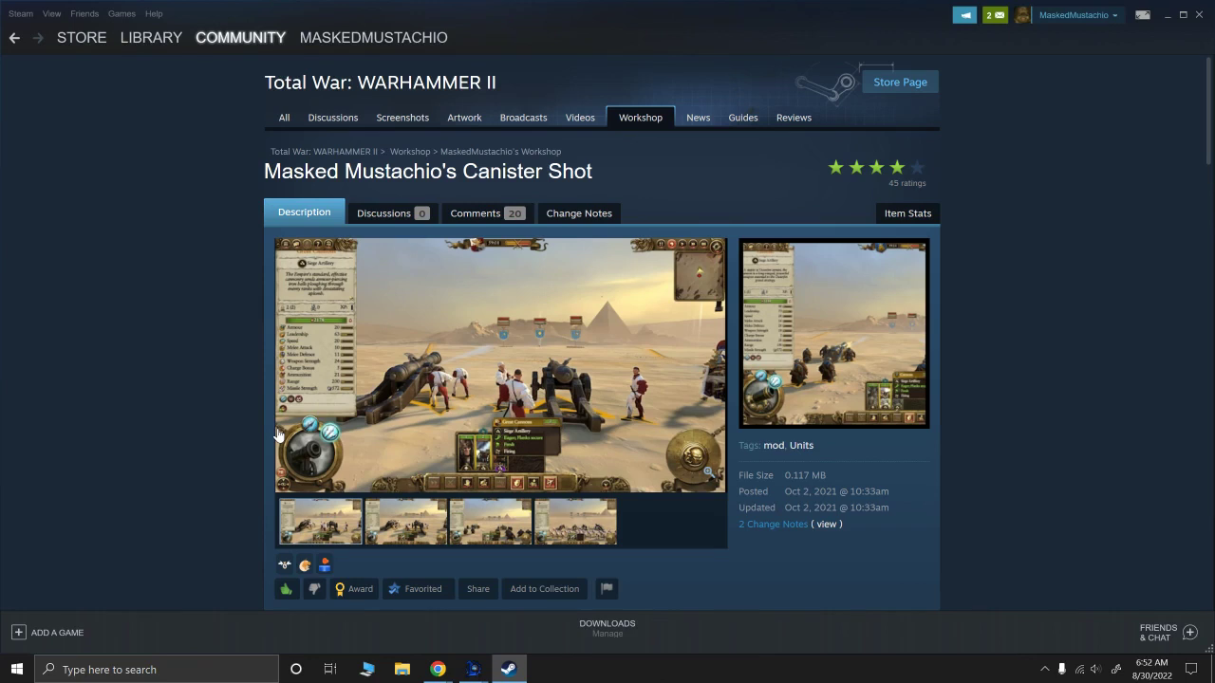
Step: Switch from the Steam Workshop page to Rusted PackFile Manager and create a new PackFile
scroll(266, 282, down, 1)
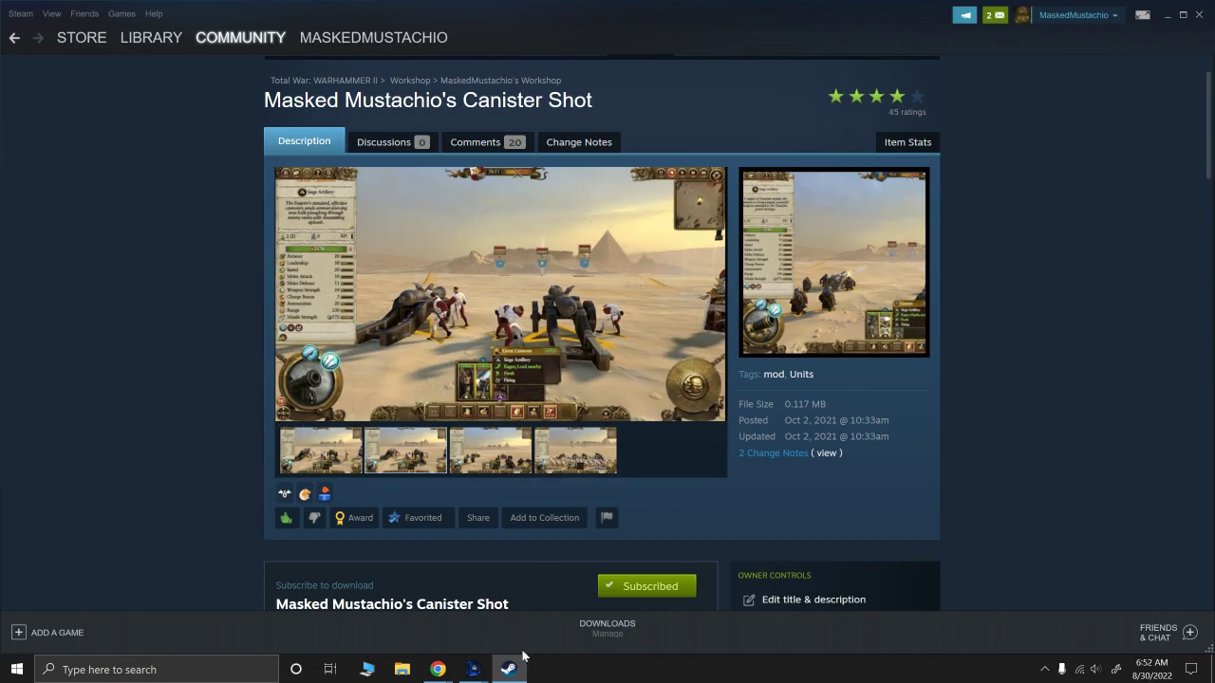
mouse_move(482, 677)
click(546, 619)
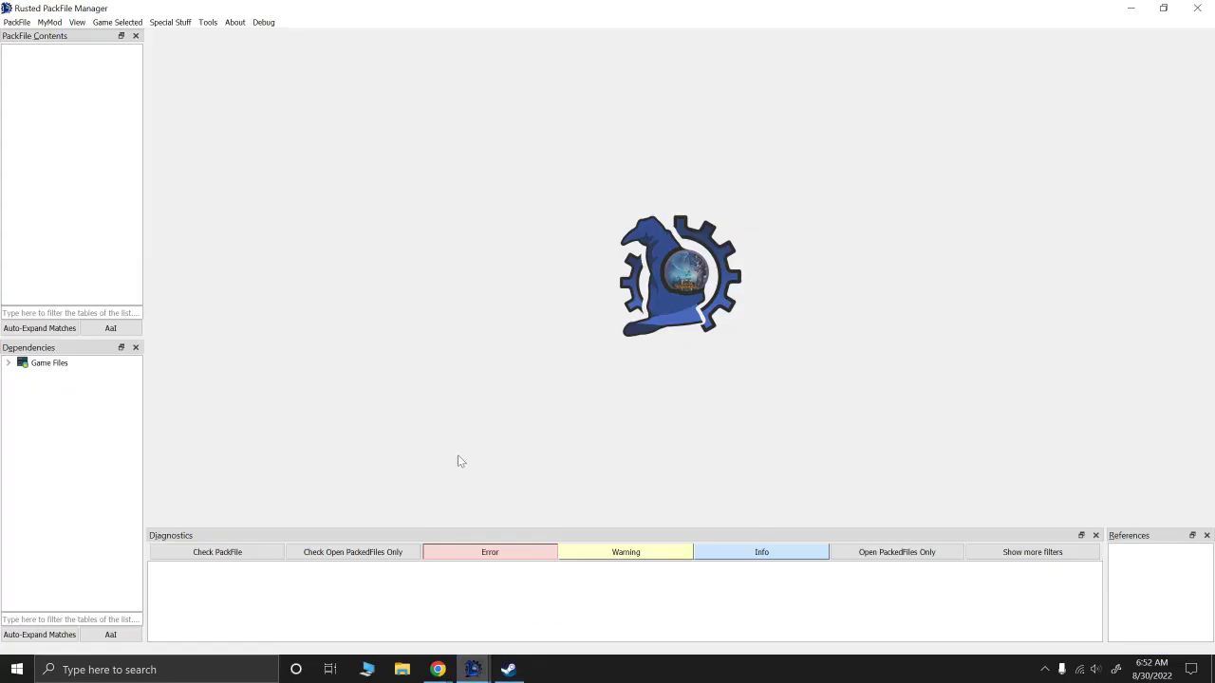
click(119, 22)
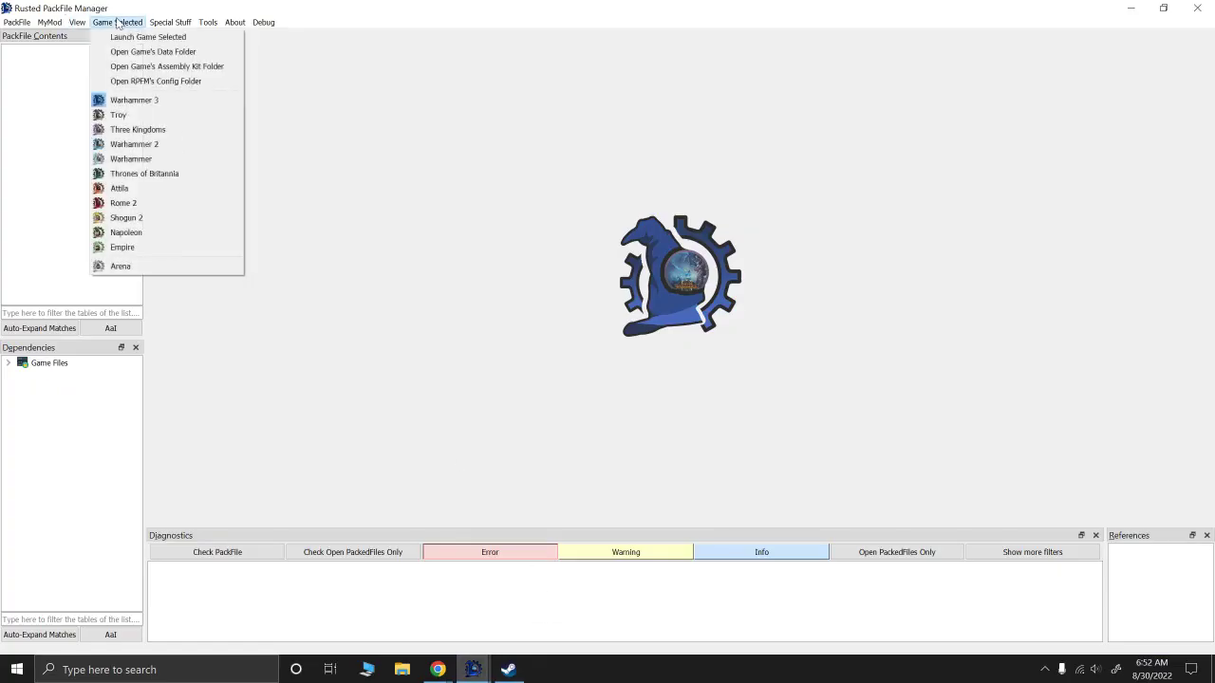
click(118, 22)
click(16, 22)
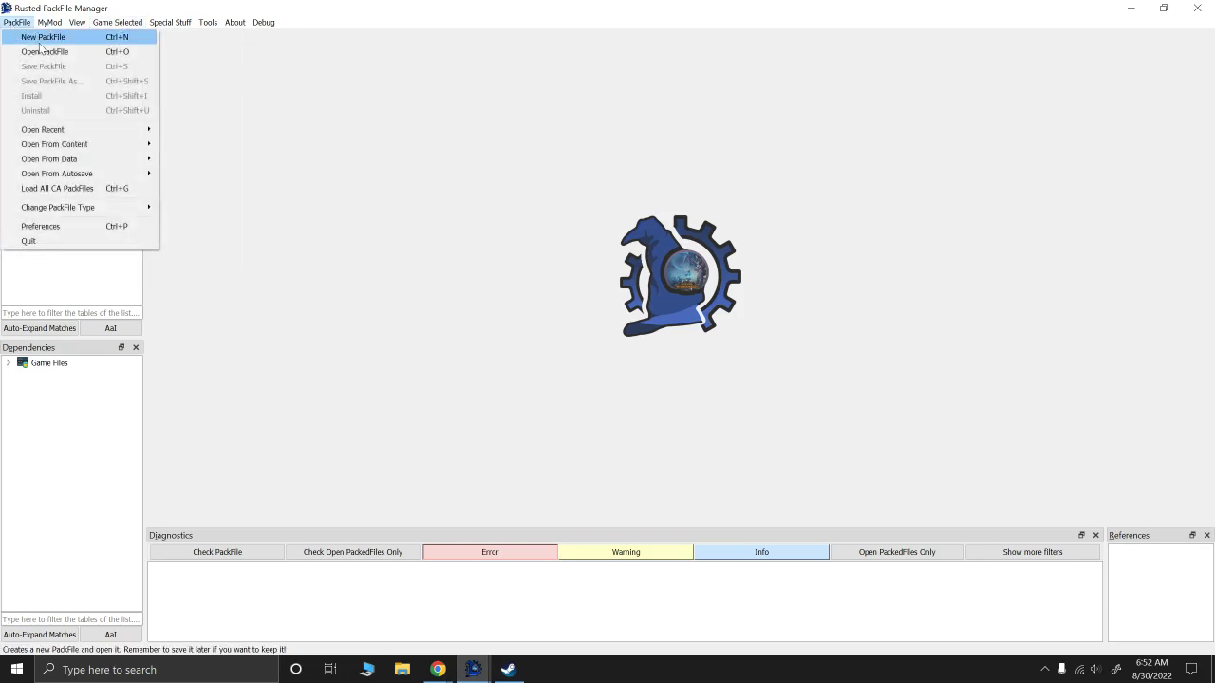
click(40, 40)
Step: Start adding content from another PackFile and browse to SteamLibrary/steamapps/common on the SSD (E:) drive
right_click(38, 52)
mouse_move(82, 66)
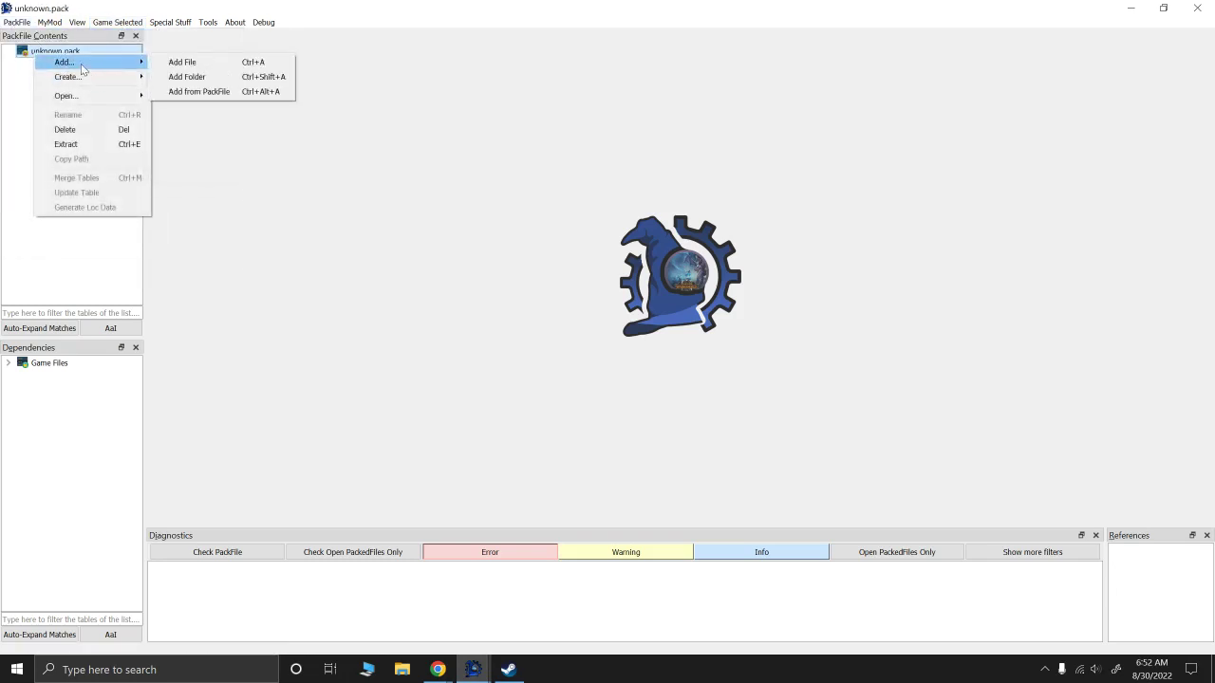
click(194, 91)
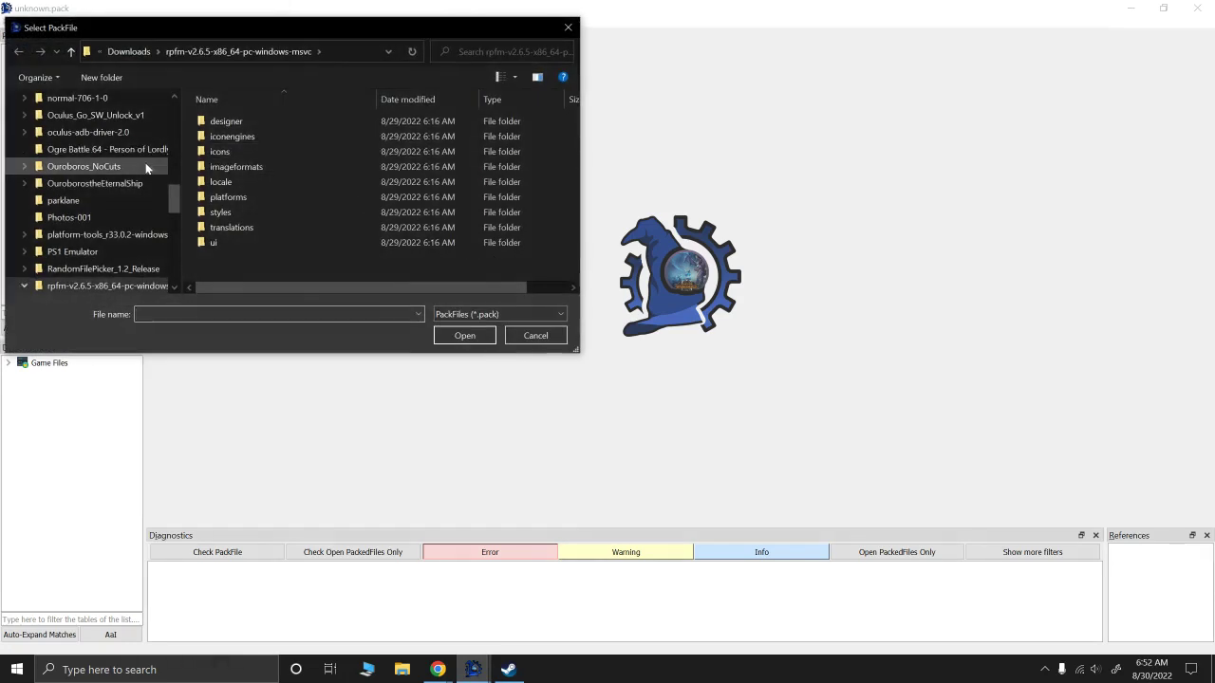
scroll(114, 168, up, 10)
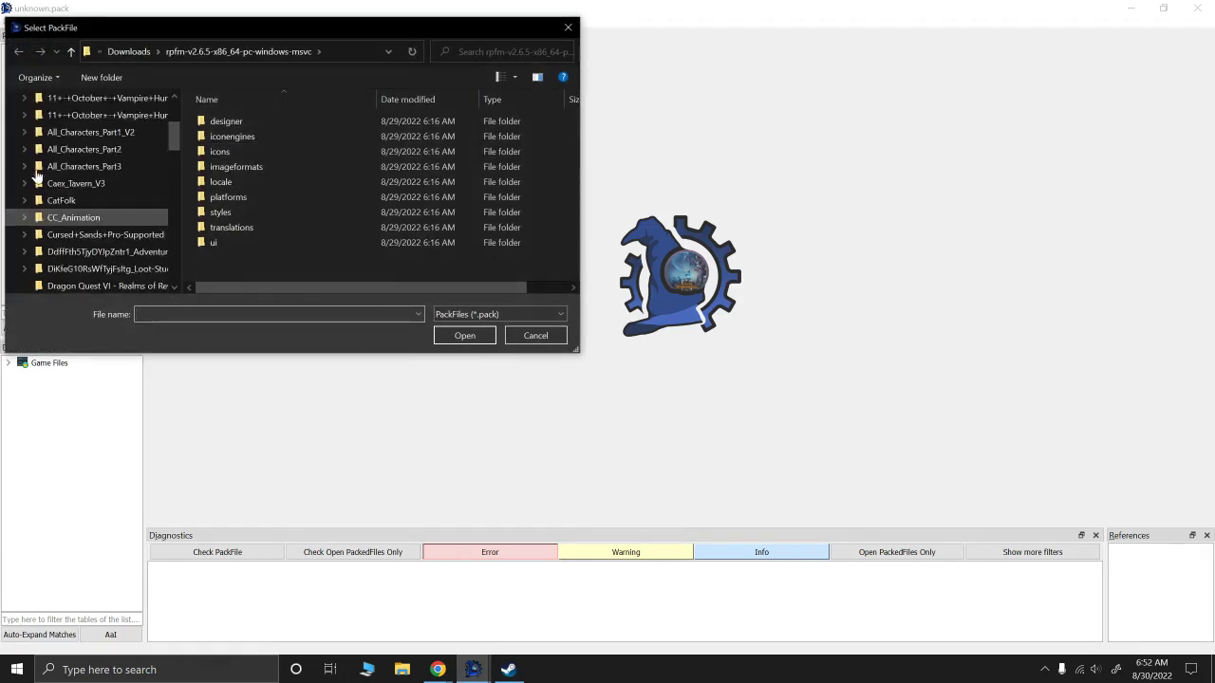
scroll(36, 174, up, 1)
click(19, 132)
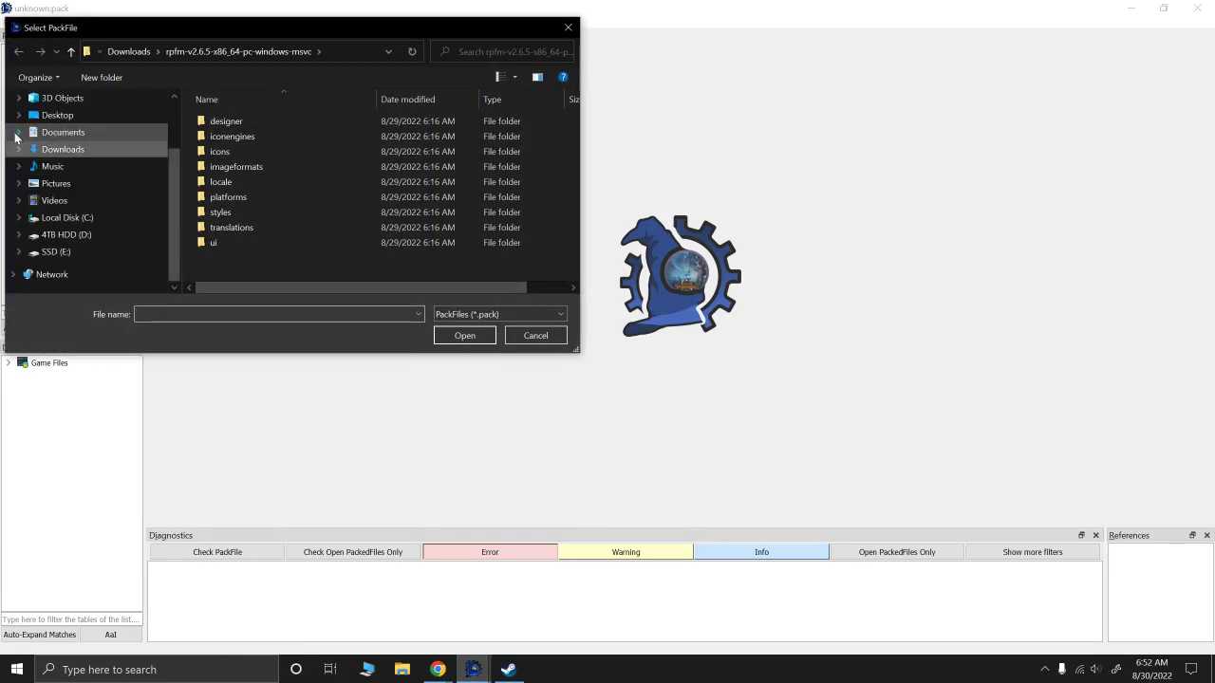
click(56, 252)
double_click(237, 152)
double_click(237, 121)
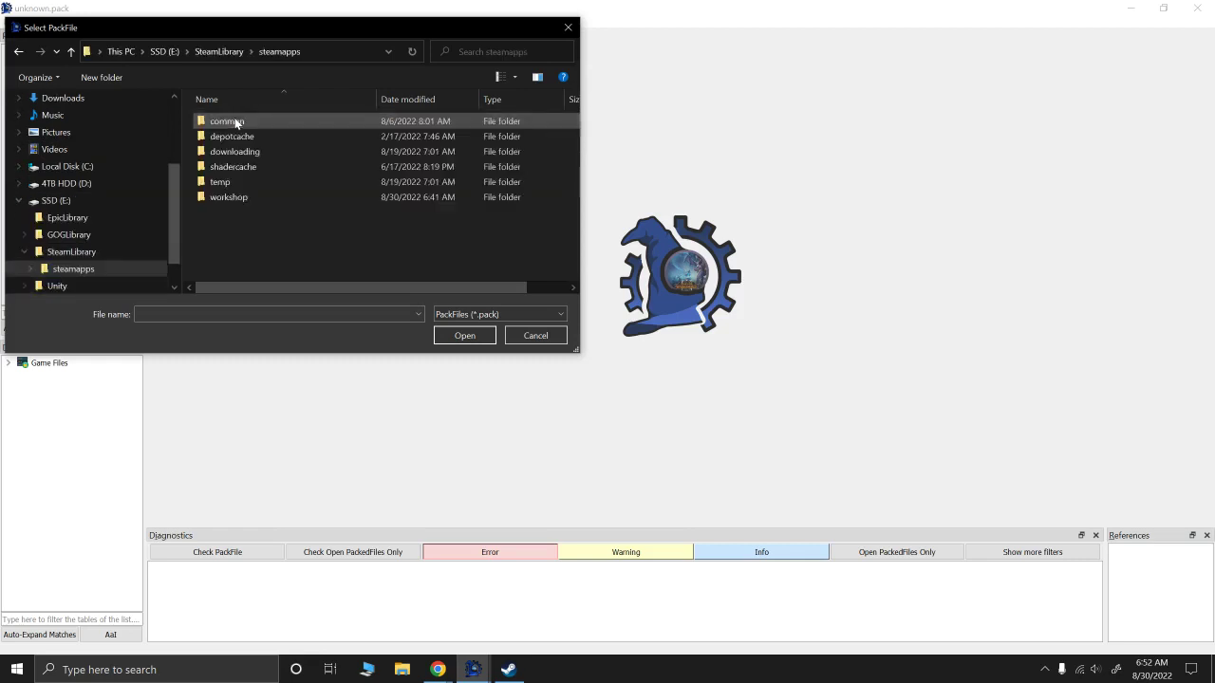
double_click(226, 122)
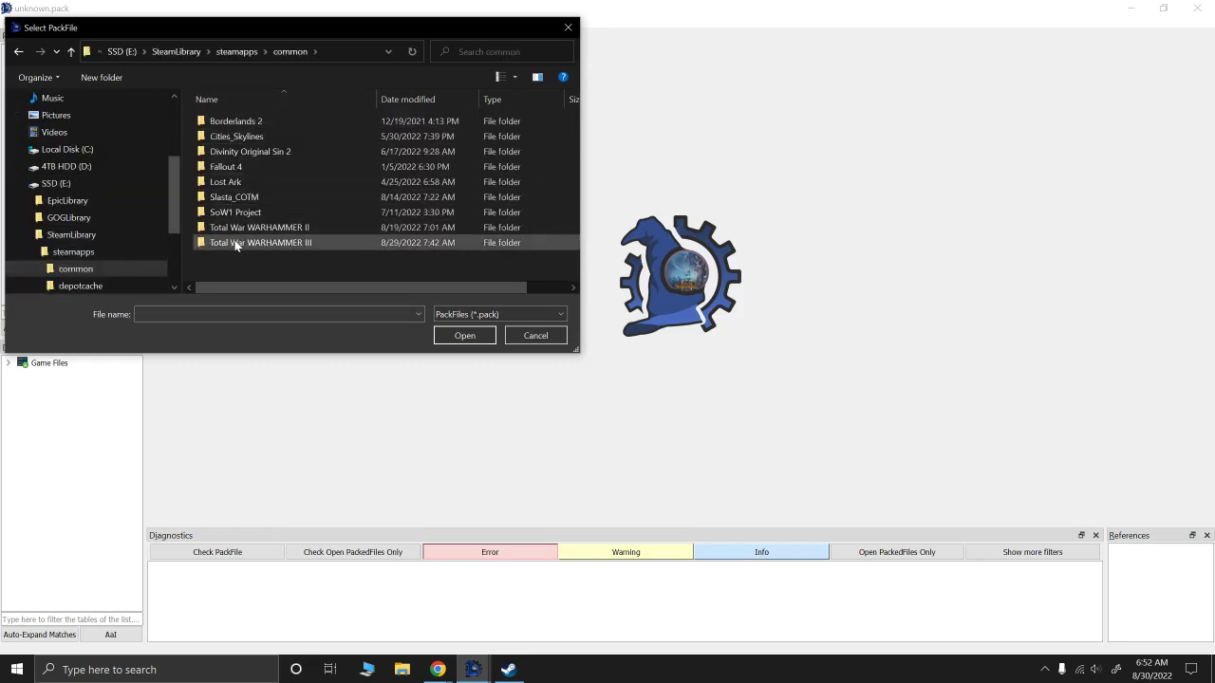
Step: Load data.pack from the Total War WARHAMMER III data folder as the source PackFile
double_click(236, 243)
double_click(225, 121)
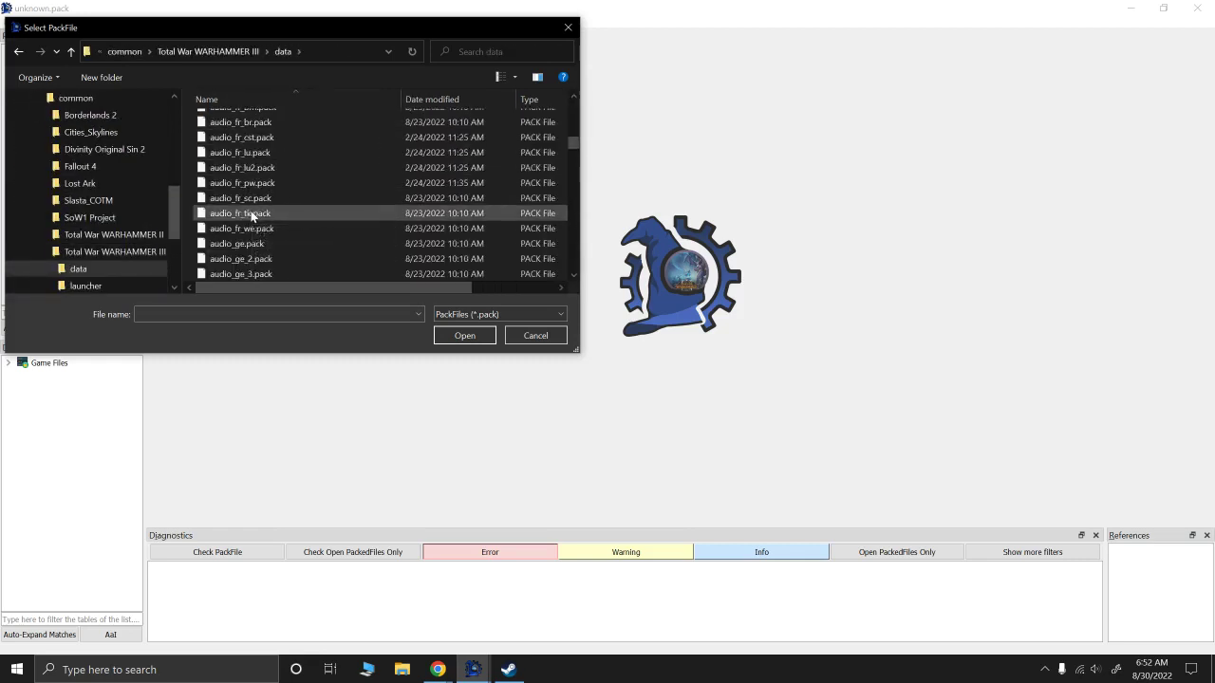
scroll(247, 206, down, 5)
scroll(231, 197, up, 1)
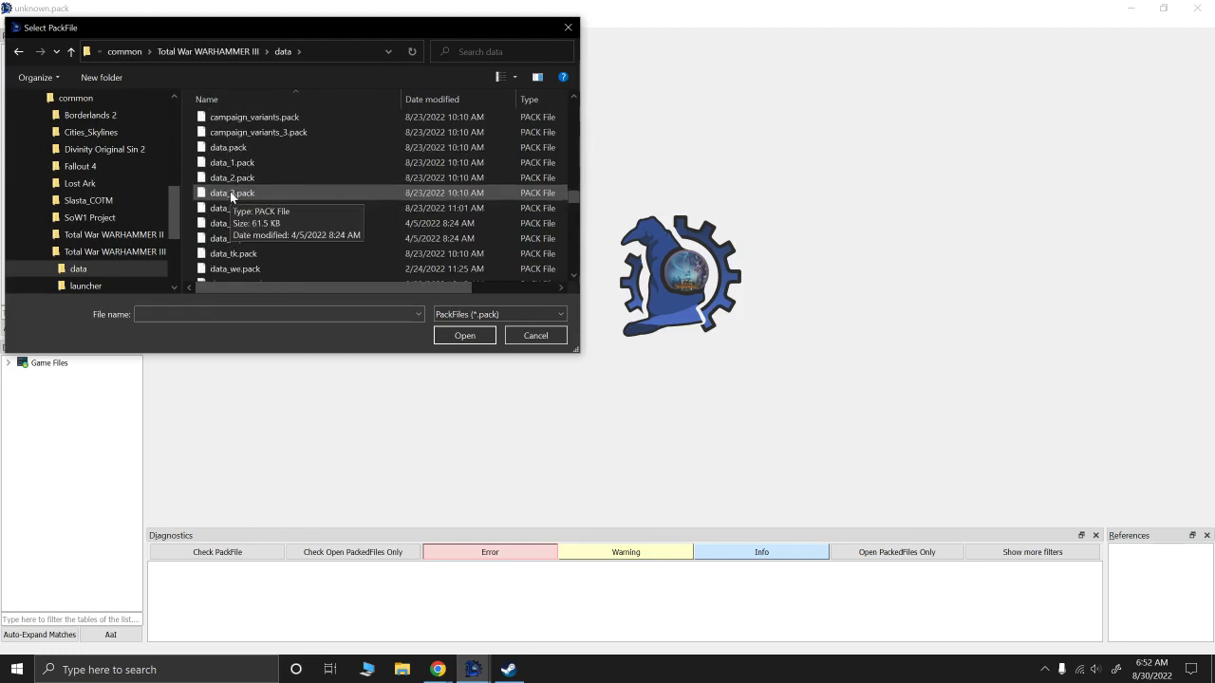
double_click(217, 148)
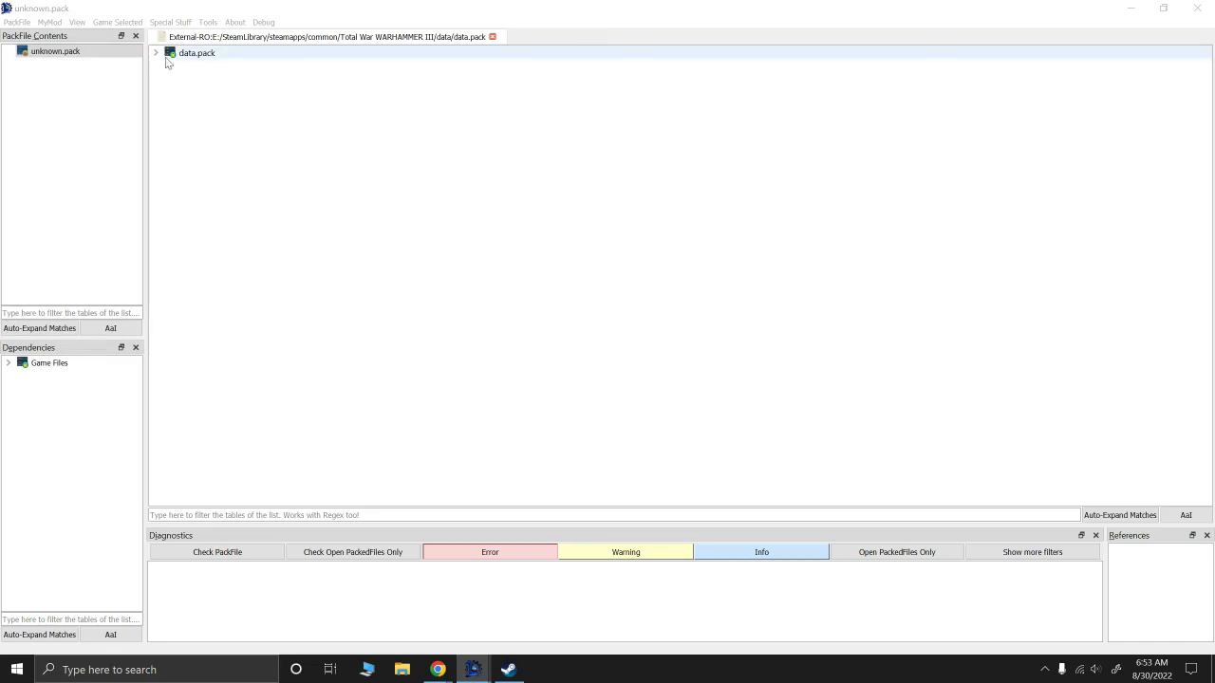
Step: Filter data.pack by "missile" and add missile_weapons_to_projectiles_tables from db to the new PackFile
click(161, 55)
click(218, 514)
text(missile)
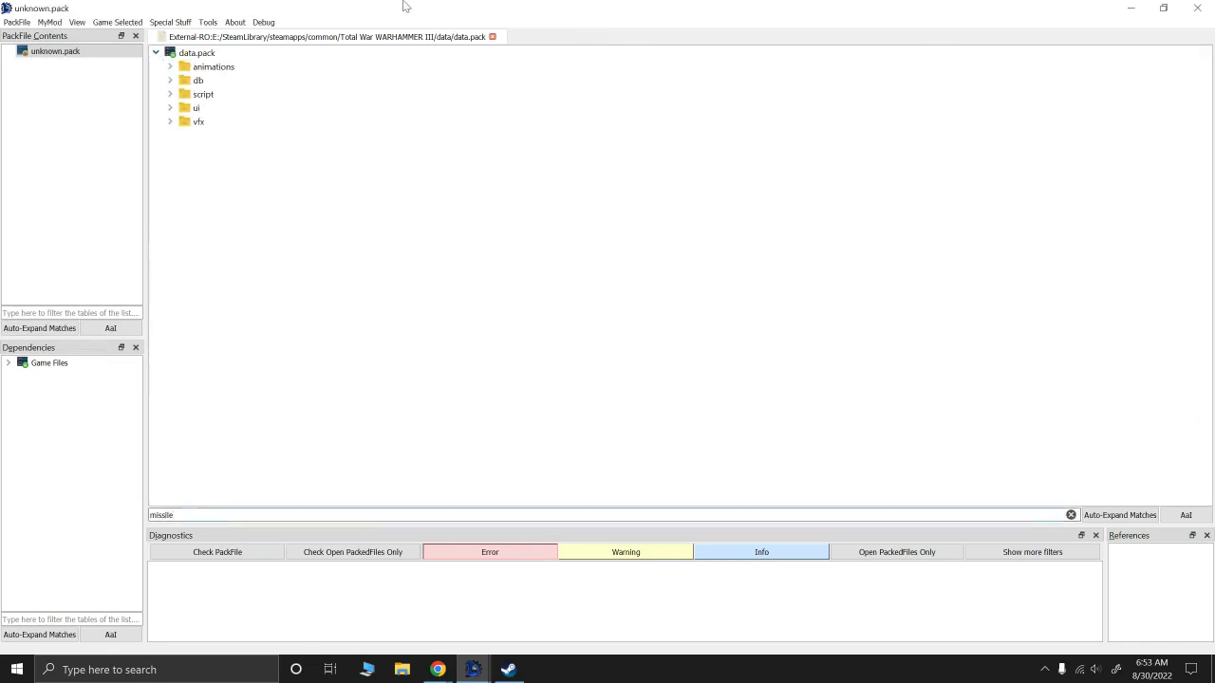
click(170, 81)
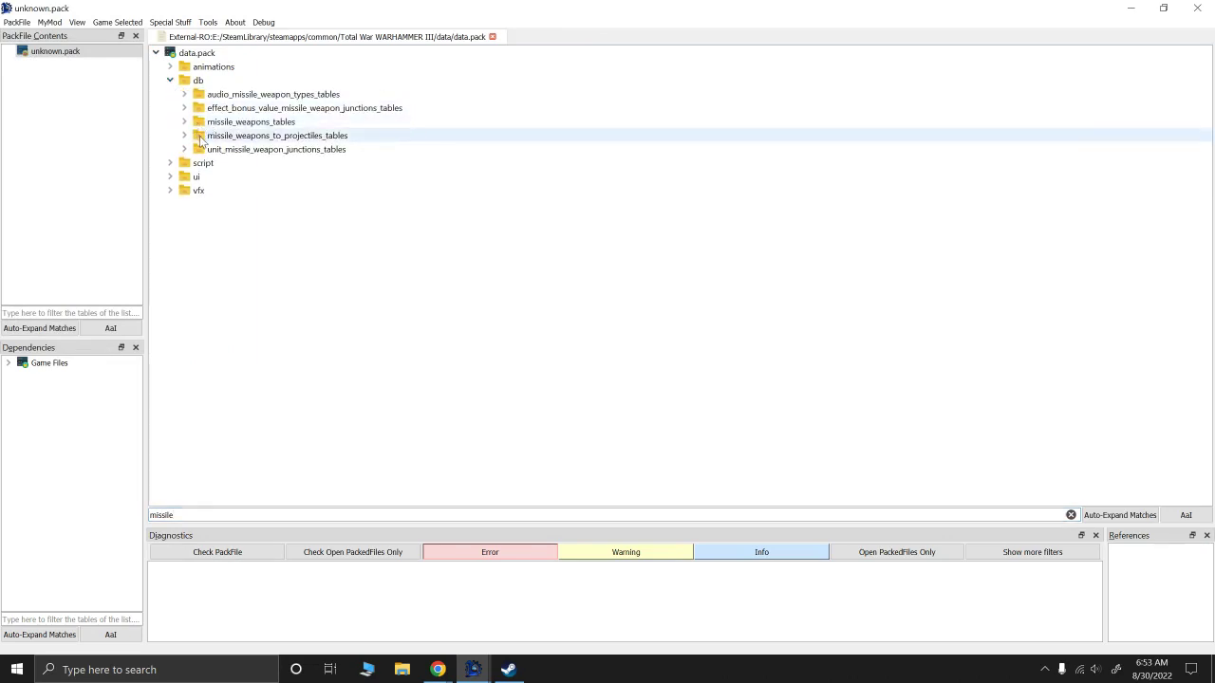
double_click(201, 139)
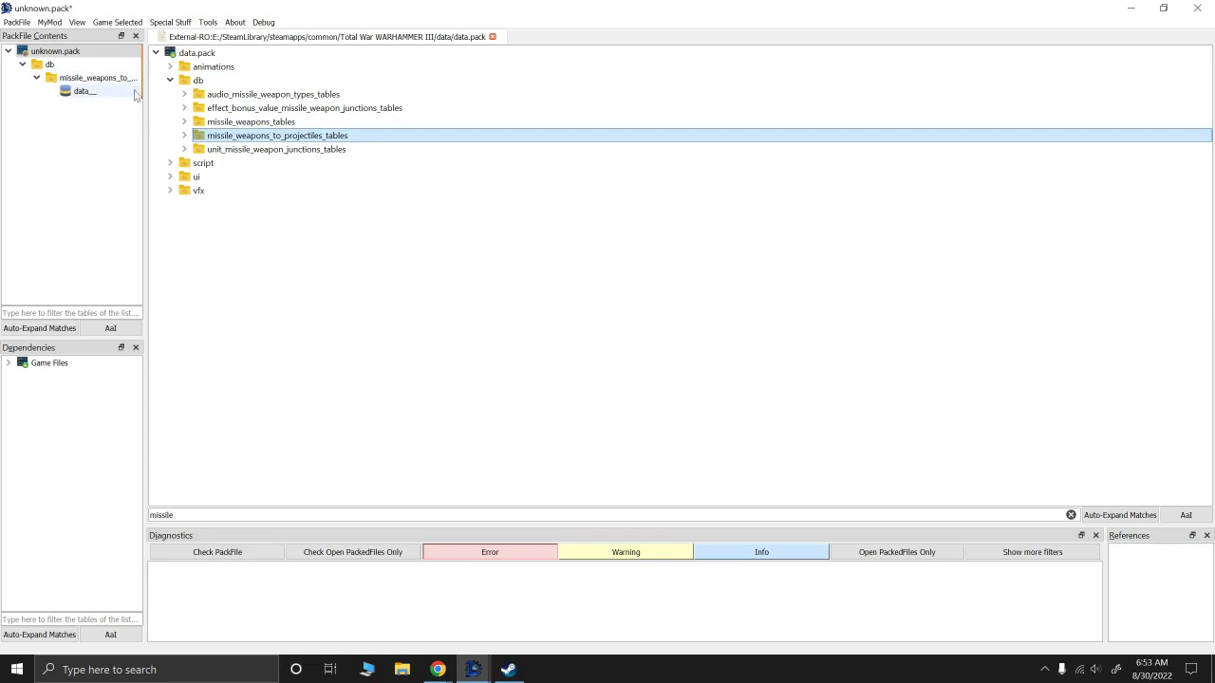
Step: Filter data.pack by "projecti" and add projectiles_tables from db to the new PackFile
double_click(192, 513)
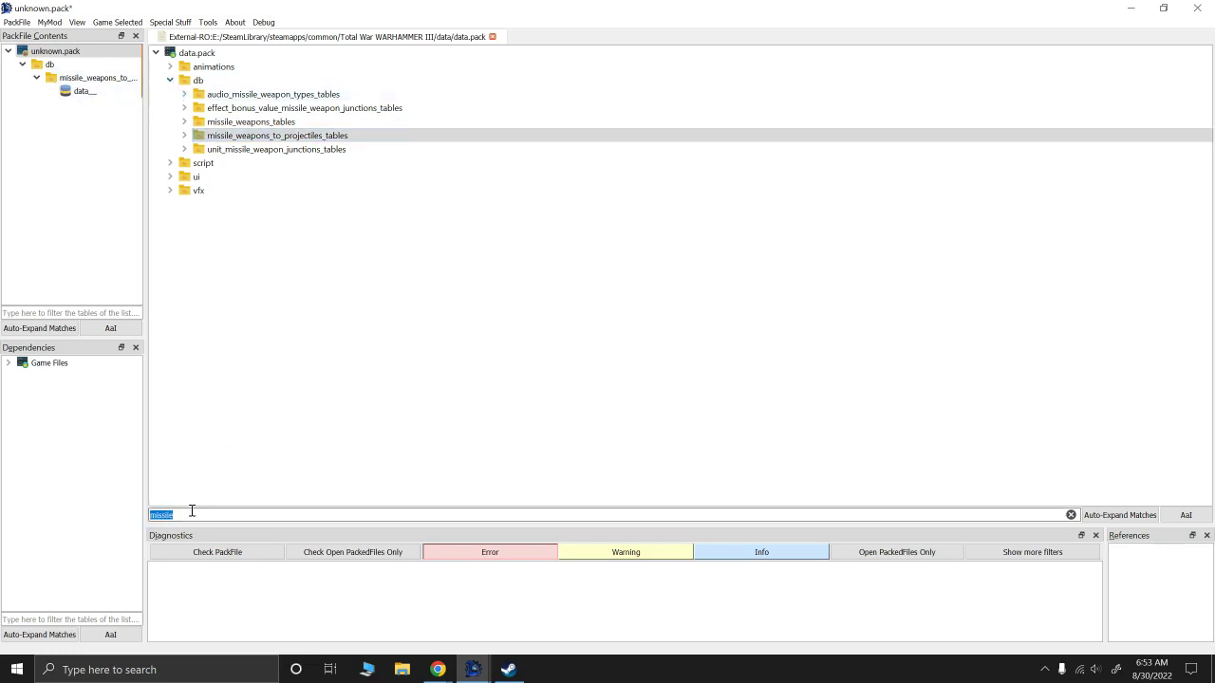
text(project)
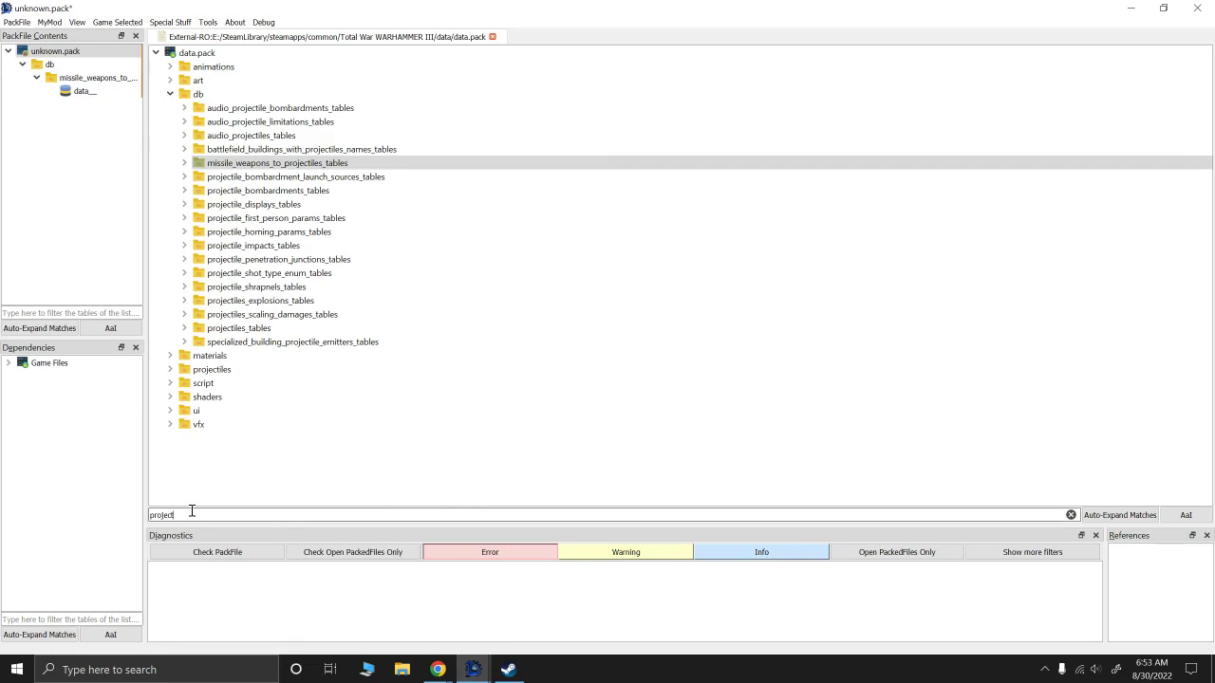
text(i)
drag(201, 327, 29, 131)
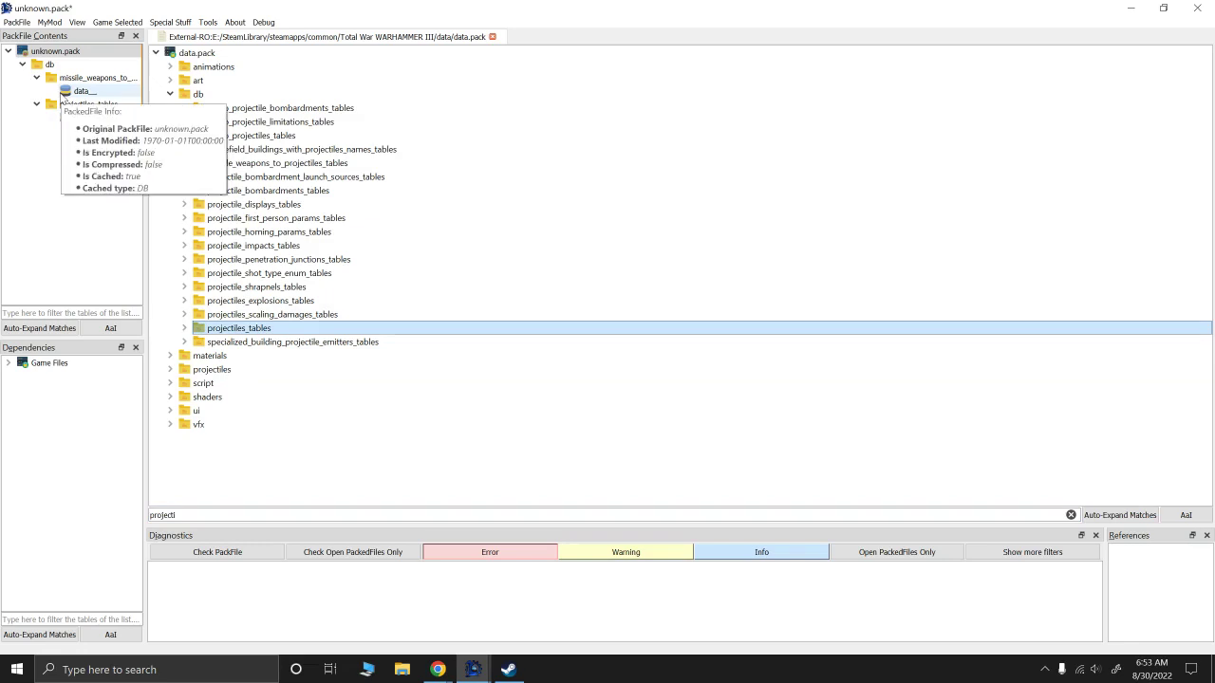
Step: Filter data.pack by "missil" and add missile_weapons_tables from db to the new PackFile
click(191, 514)
double_click(191, 514)
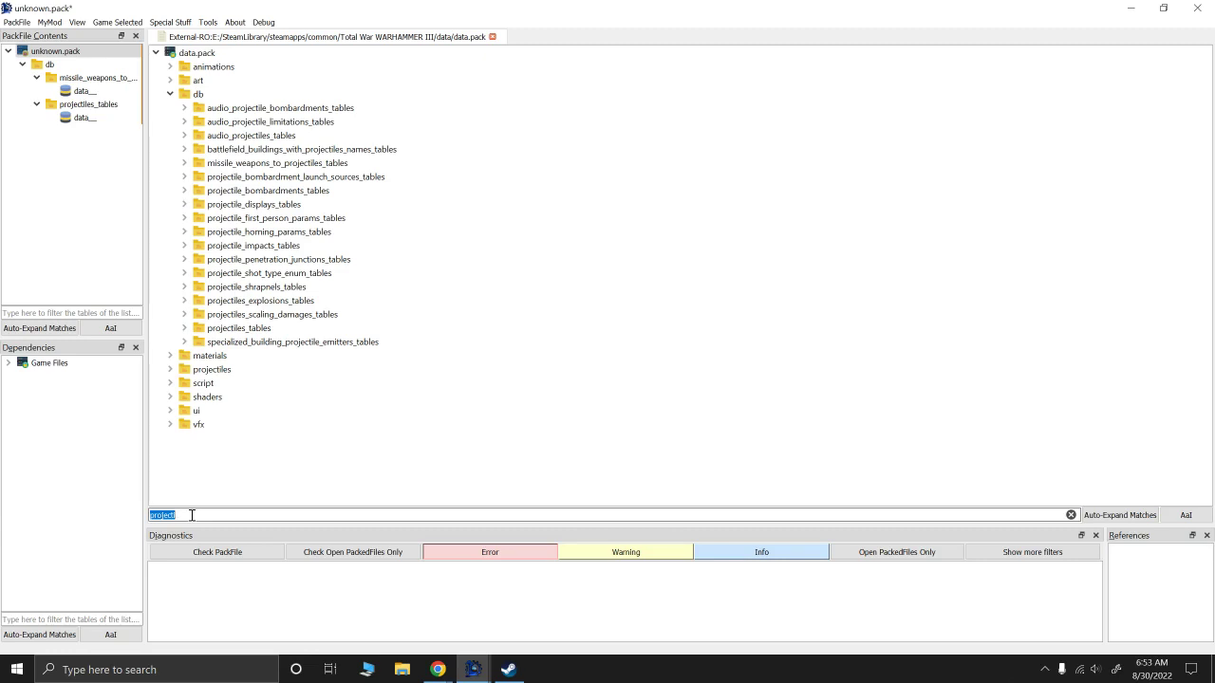
text(milli)
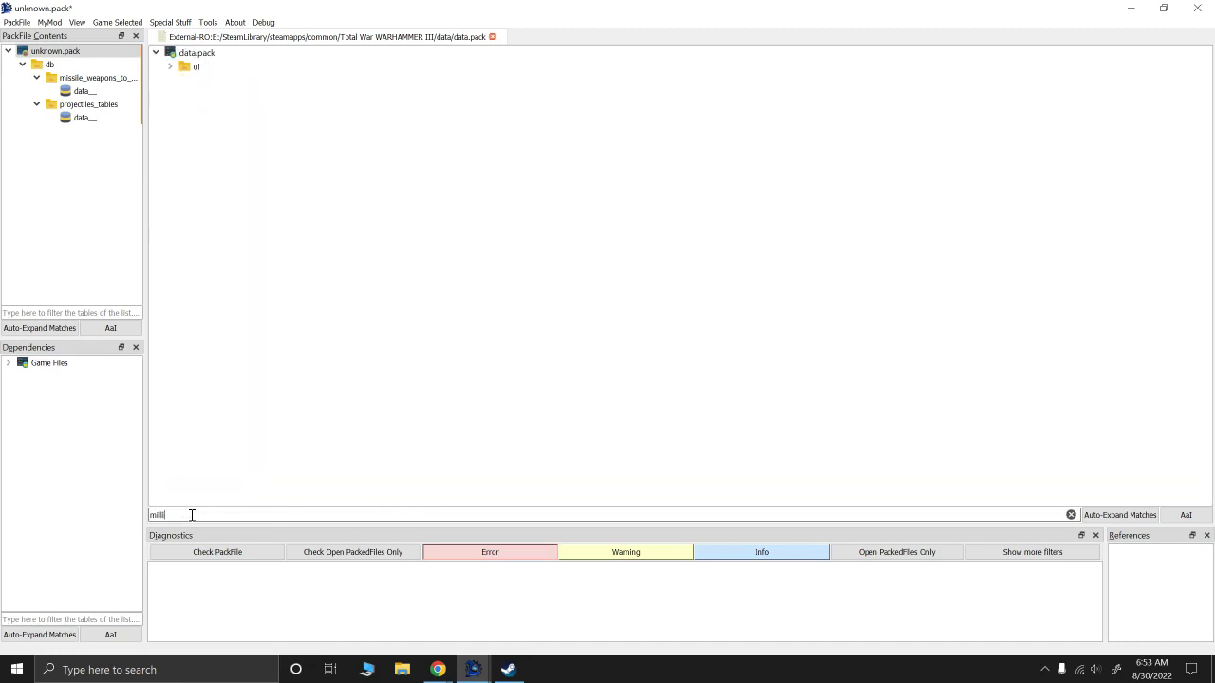
key(BackSpace)
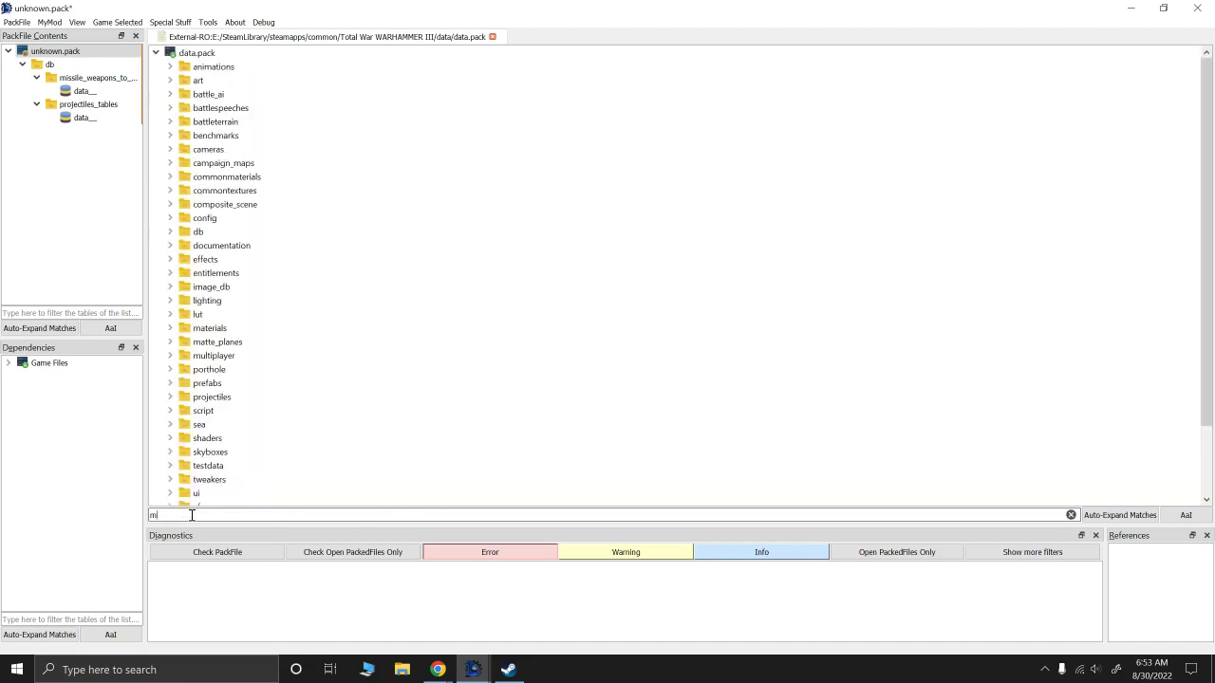
text(l)
text(ssi)
click(171, 80)
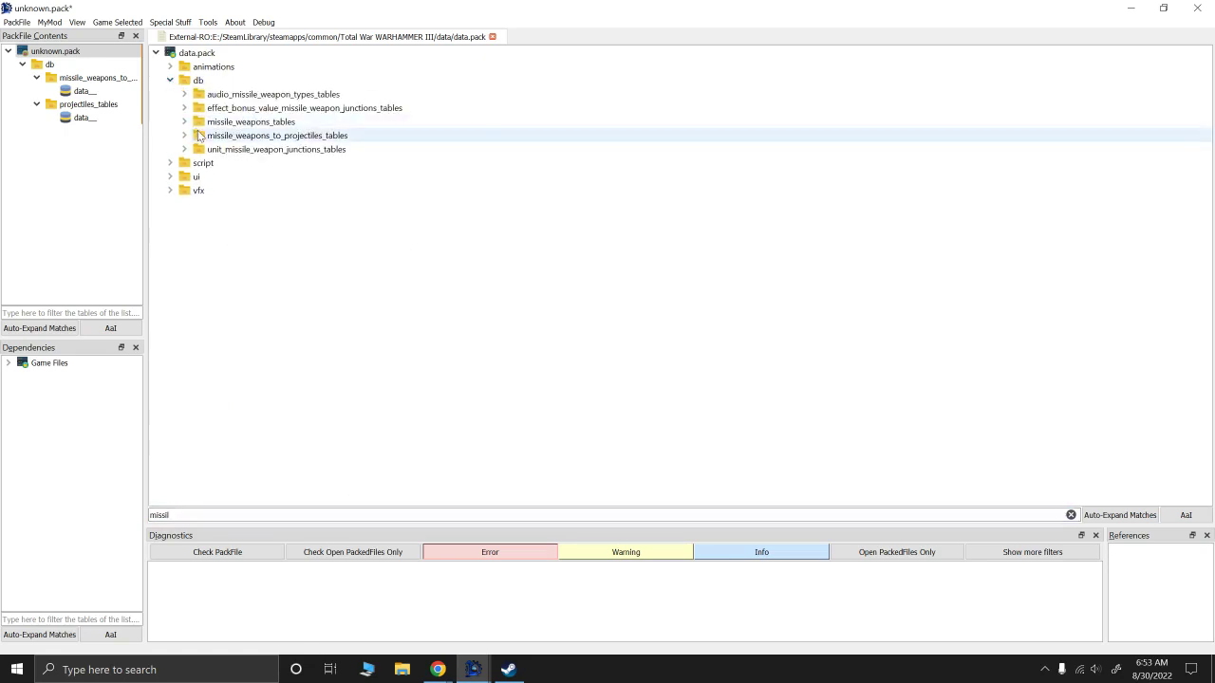
double_click(201, 124)
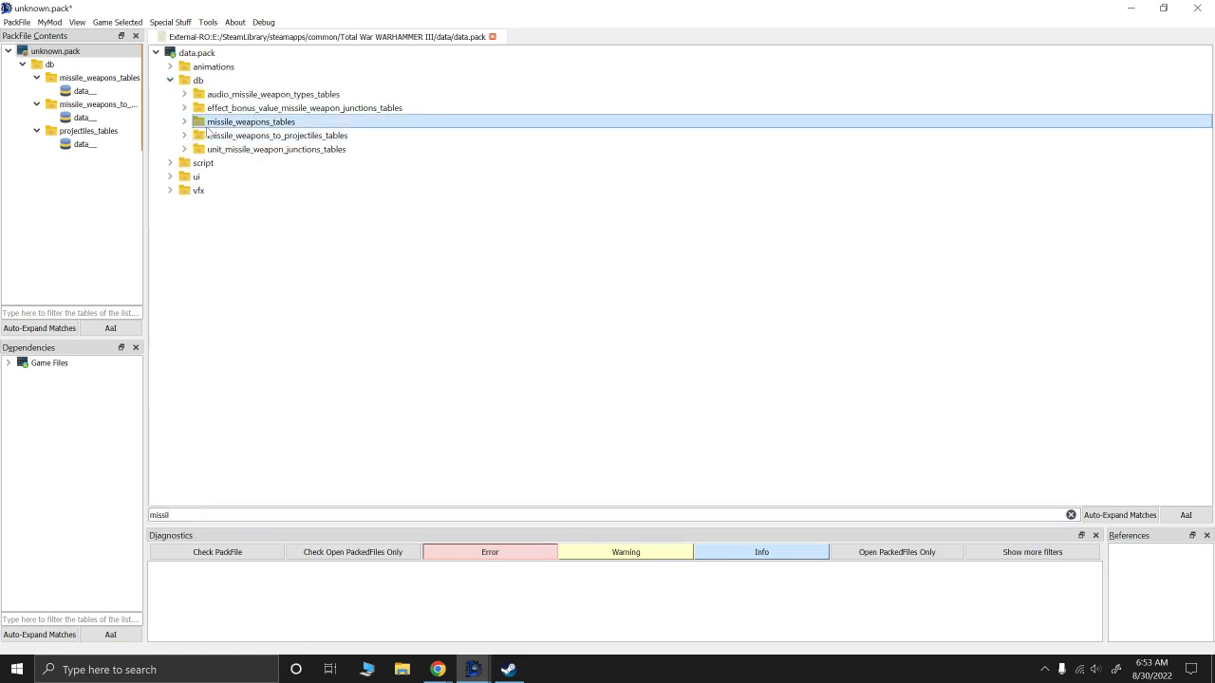
Step: Filter data.pack by "engin" and add battlefield_engines_tables from db to the new PackFile
double_click(181, 514)
text(engin)
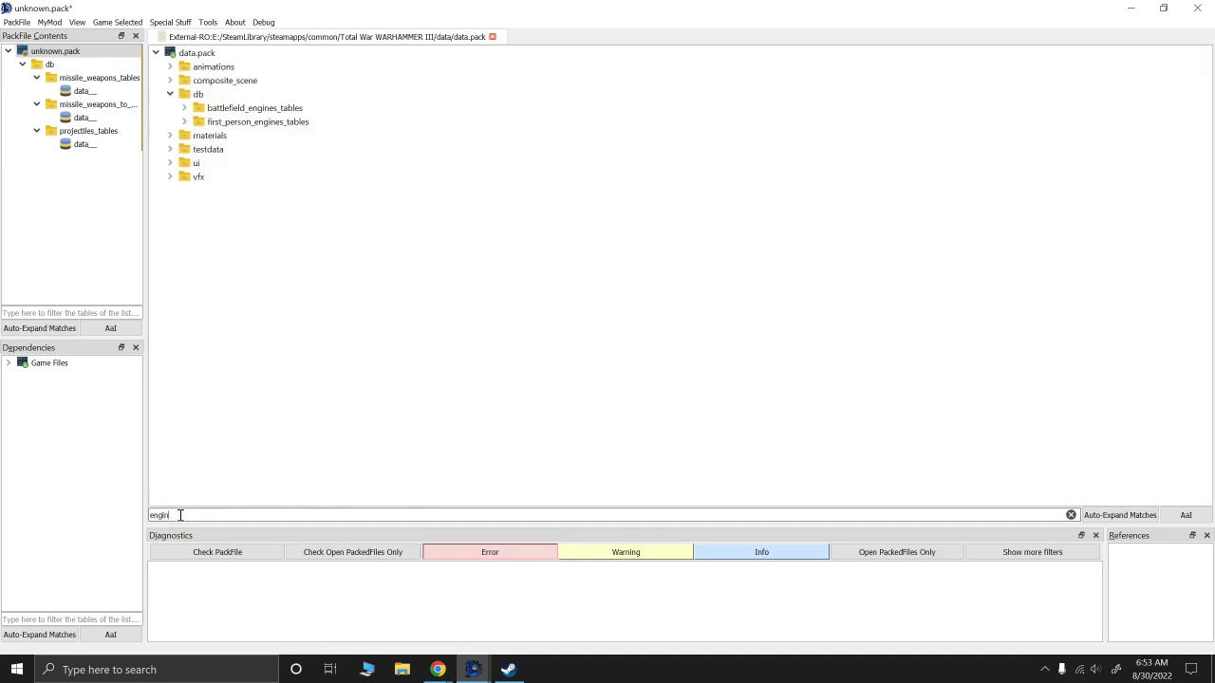
double_click(213, 108)
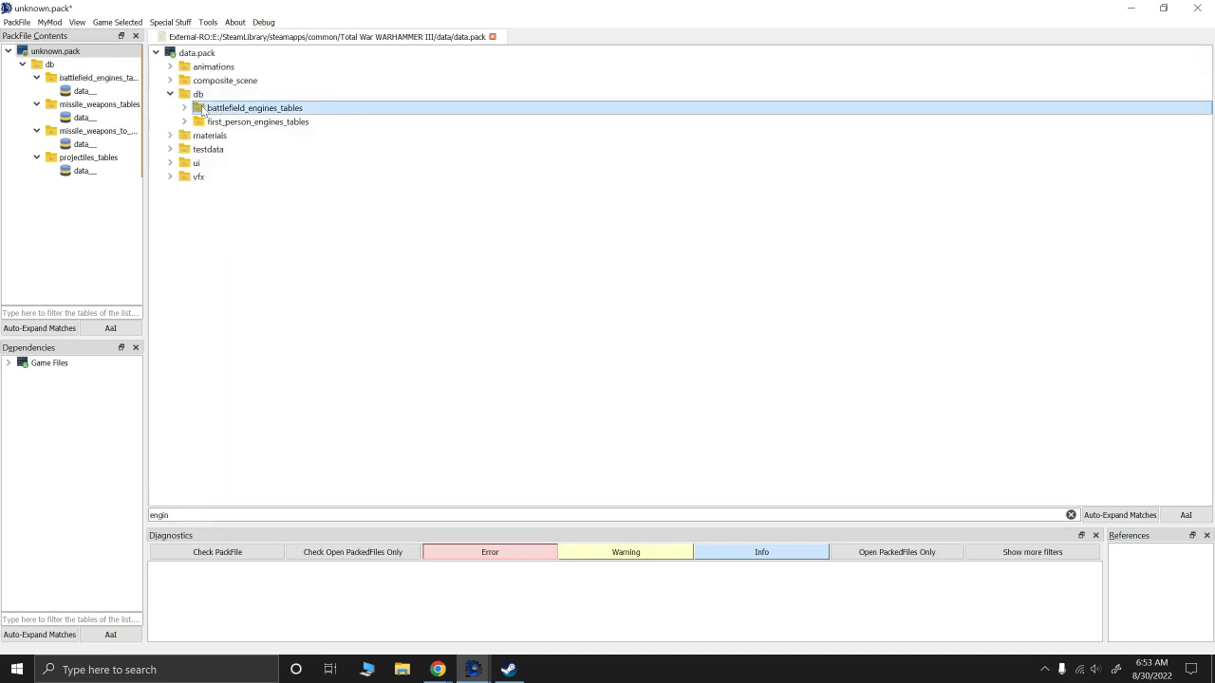
Step: Filter data.pack by "land" and add land_units_tables from db to the new PackFile
double_click(186, 513)
text(land)
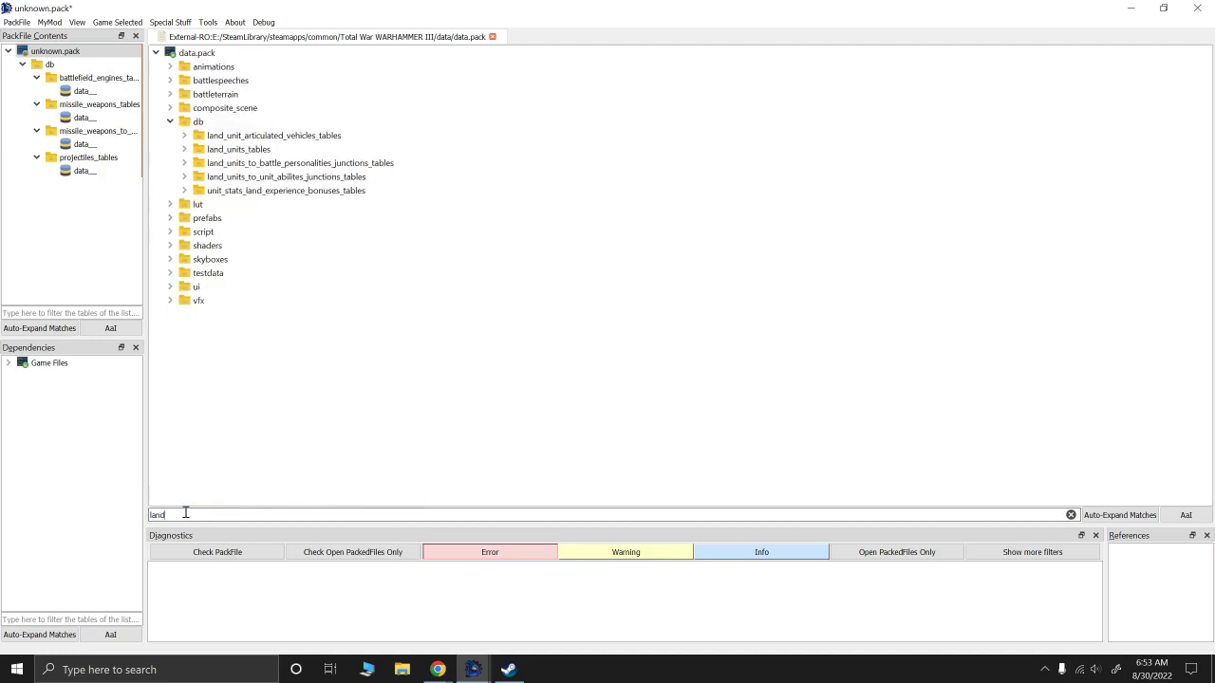
double_click(239, 149)
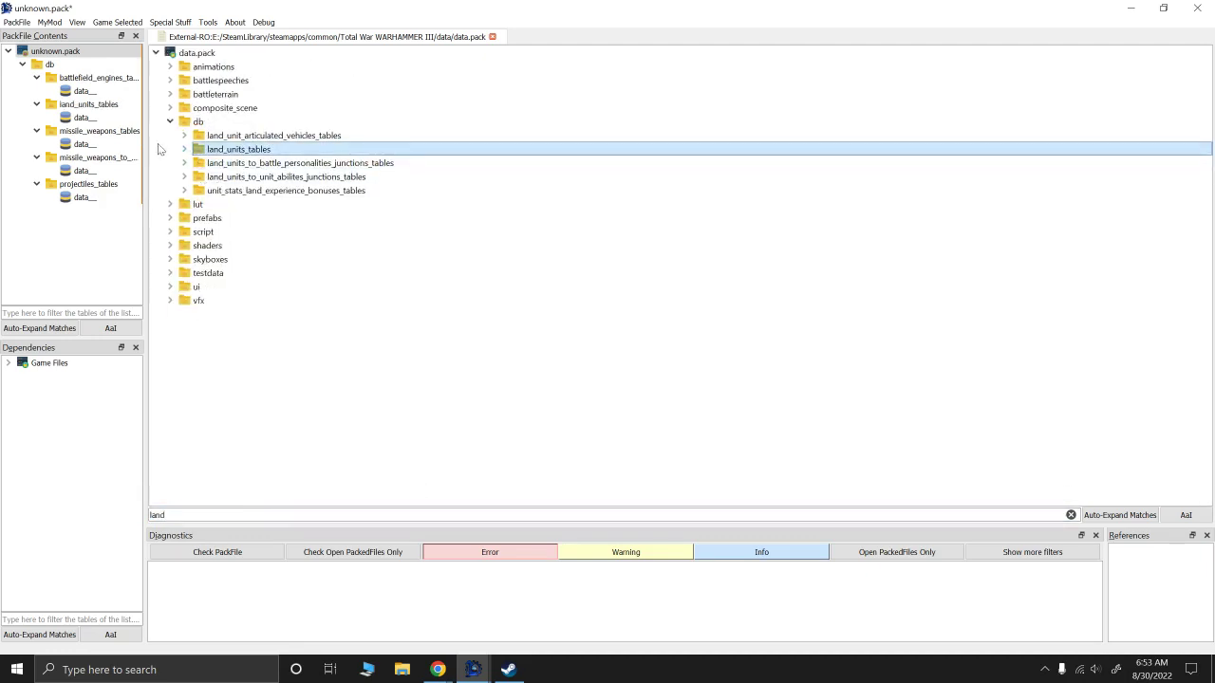
click(32, 250)
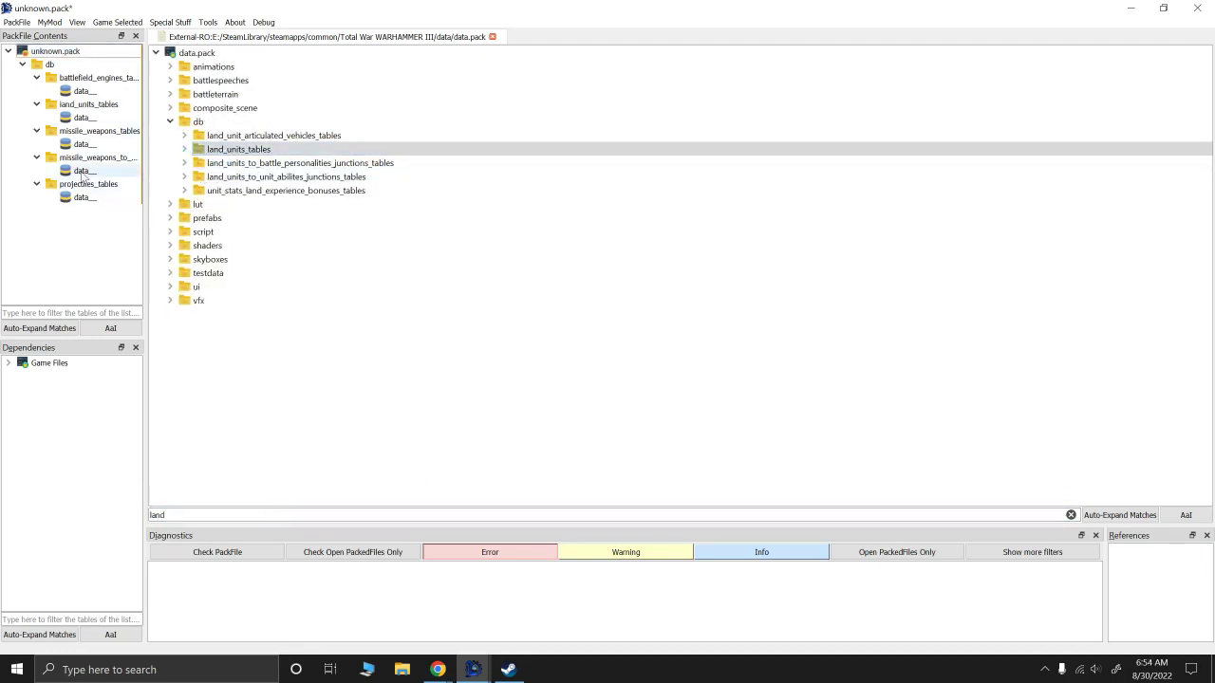
Step: Widen the PackFile contents pane and compare the missile_weapons_to_projectiles_tables entries with the default projectiles in missile_weapons_tables
mouse_move(80, 179)
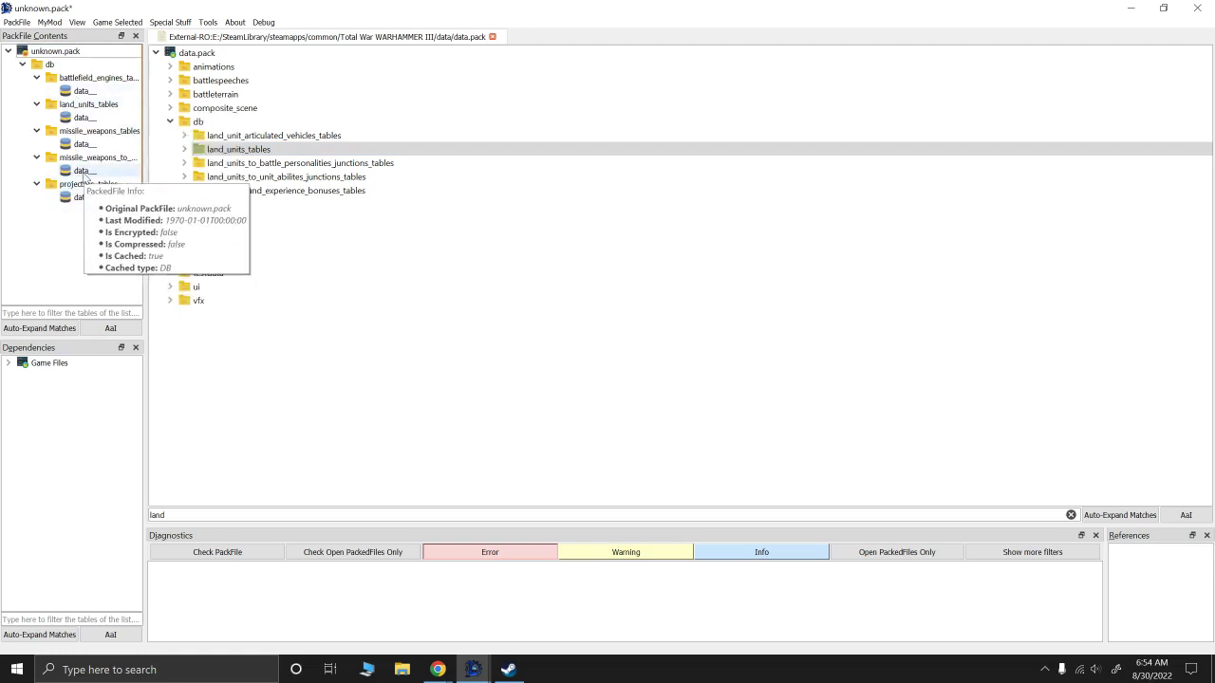
click(83, 172)
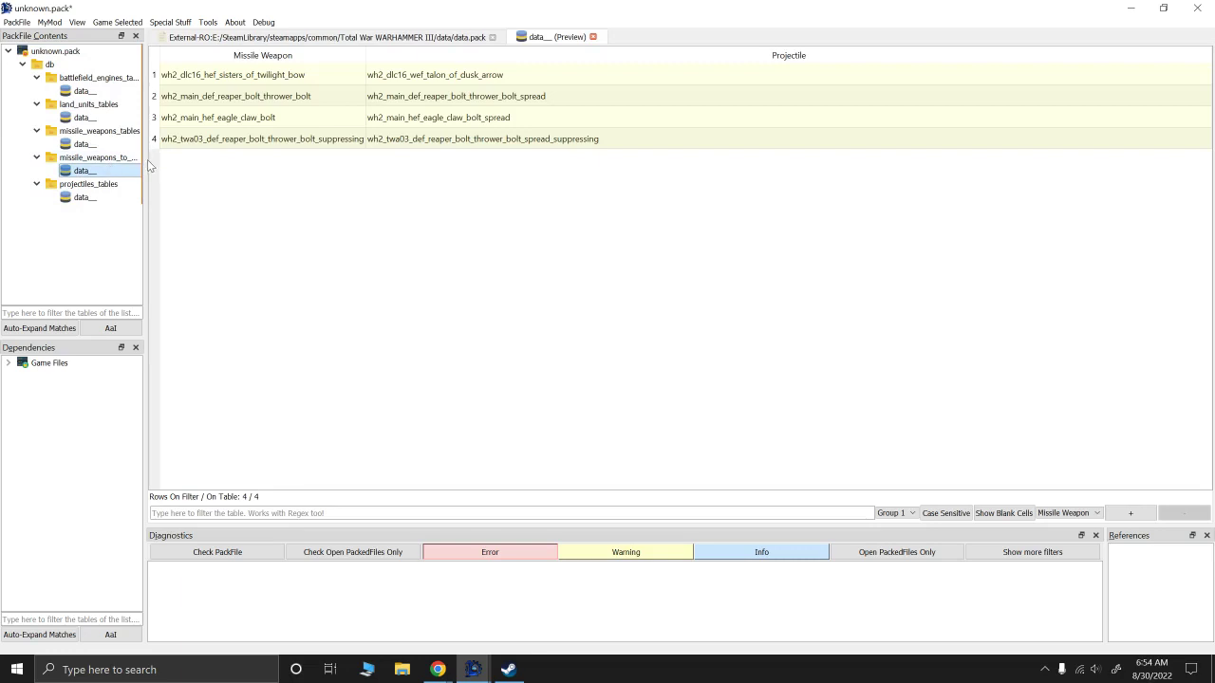
drag(145, 160, 233, 161)
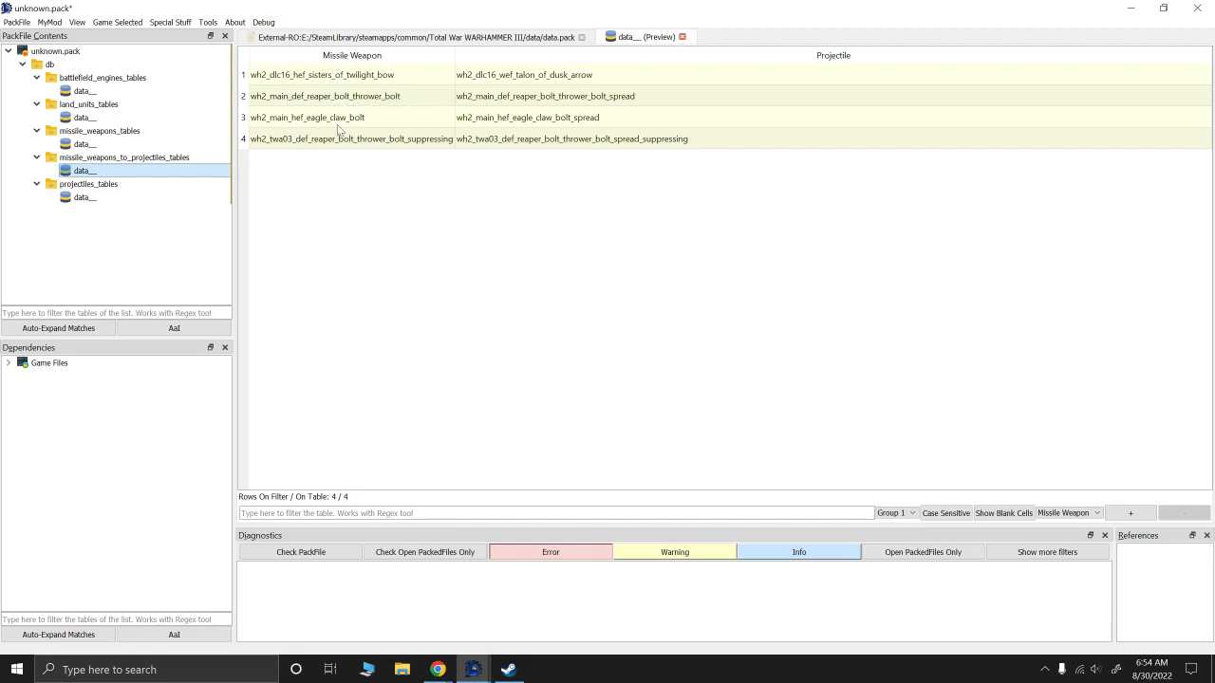
click(347, 76)
click(505, 78)
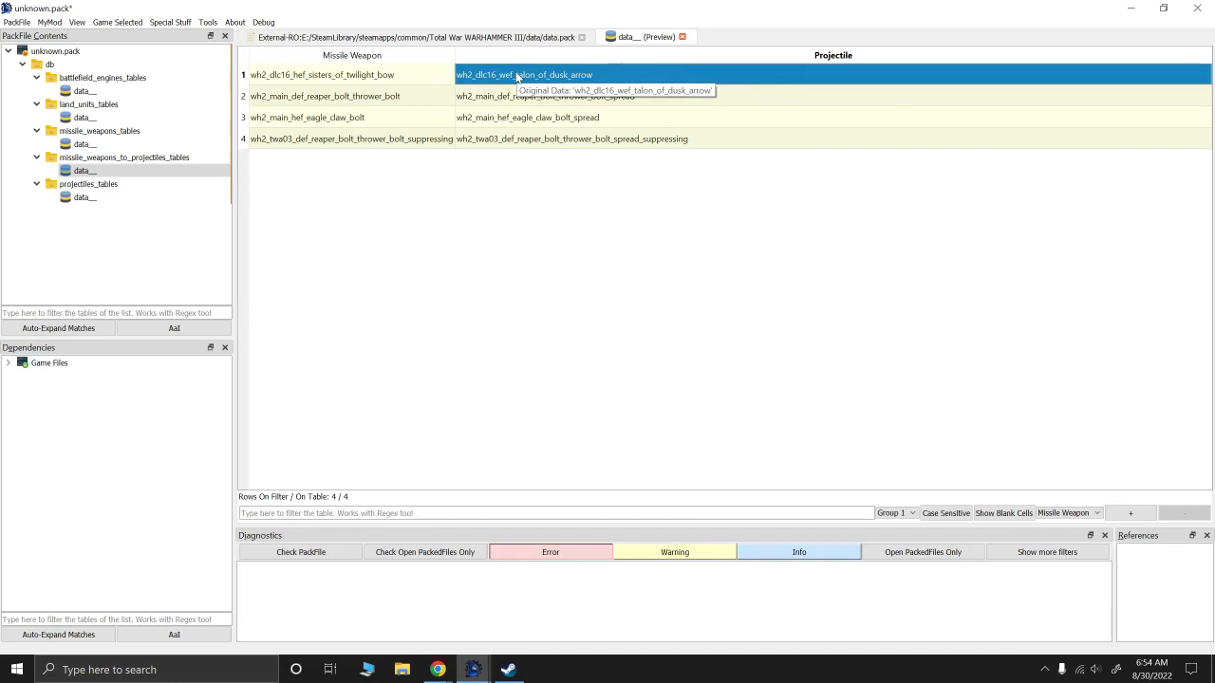
click(85, 147)
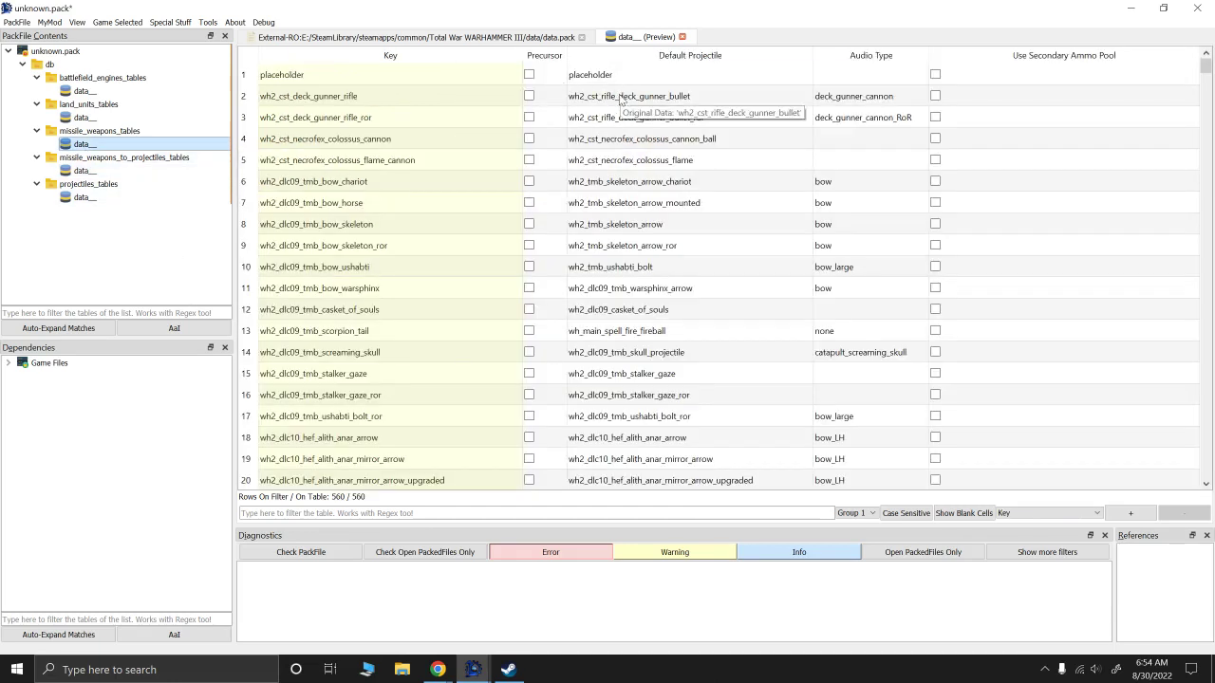
click(81, 170)
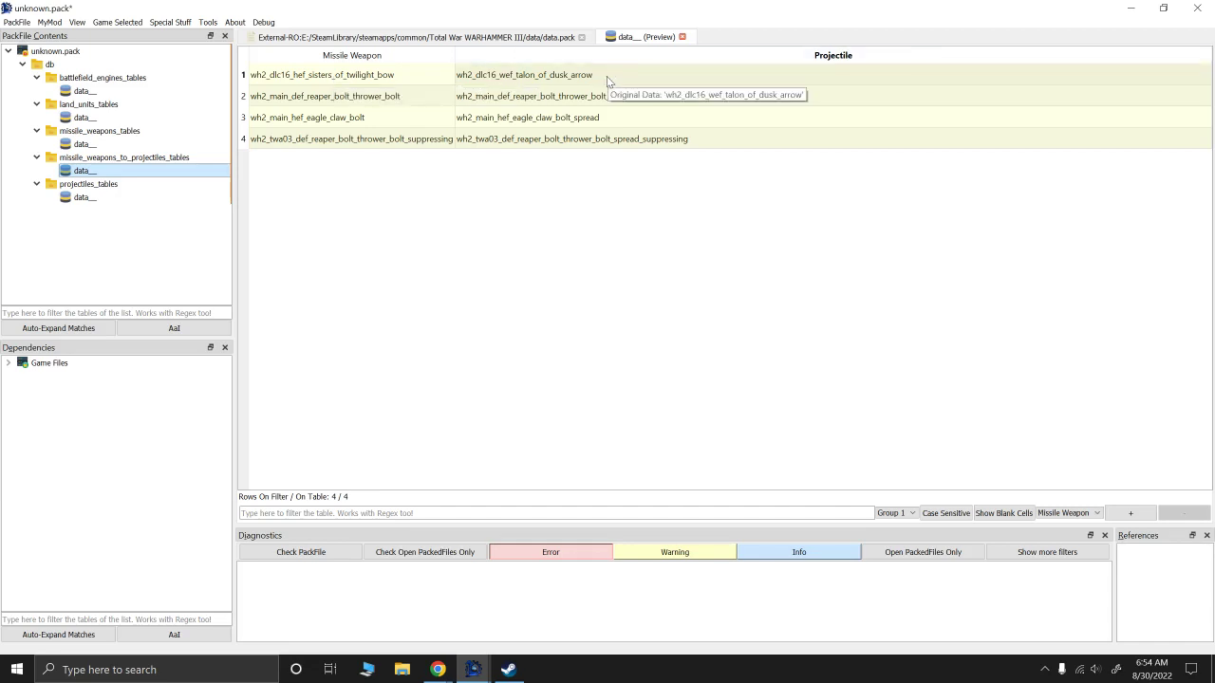
Step: Delete all four rows from missile_weapons_to_projectiles_tables in the new PackFile and add one empty row
click(243, 74)
shift+click(244, 139)
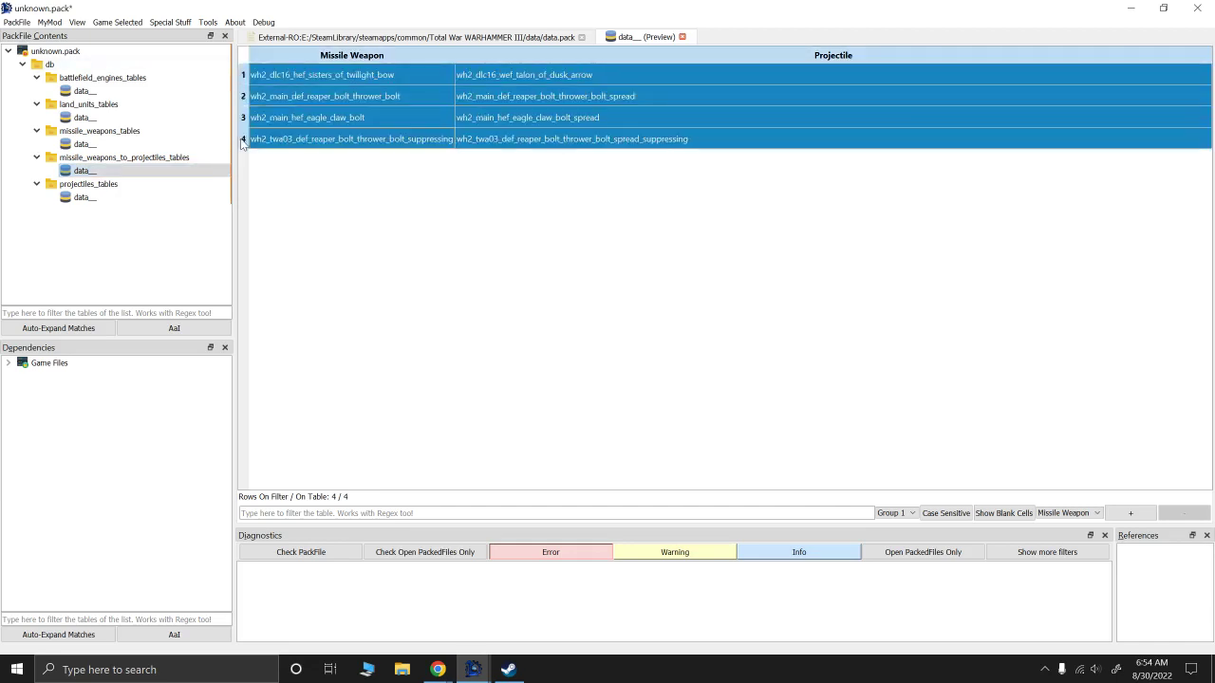
key(ctrl+Delete)
right_click(435, 102)
key(Escape)
Step: Copy all rows of mm_cannister_data__ under missile_weapons_to_projectiles_tables in the other open PackFile and paste them into the new PackFile's emptied table
mouse_move(475, 670)
click(420, 631)
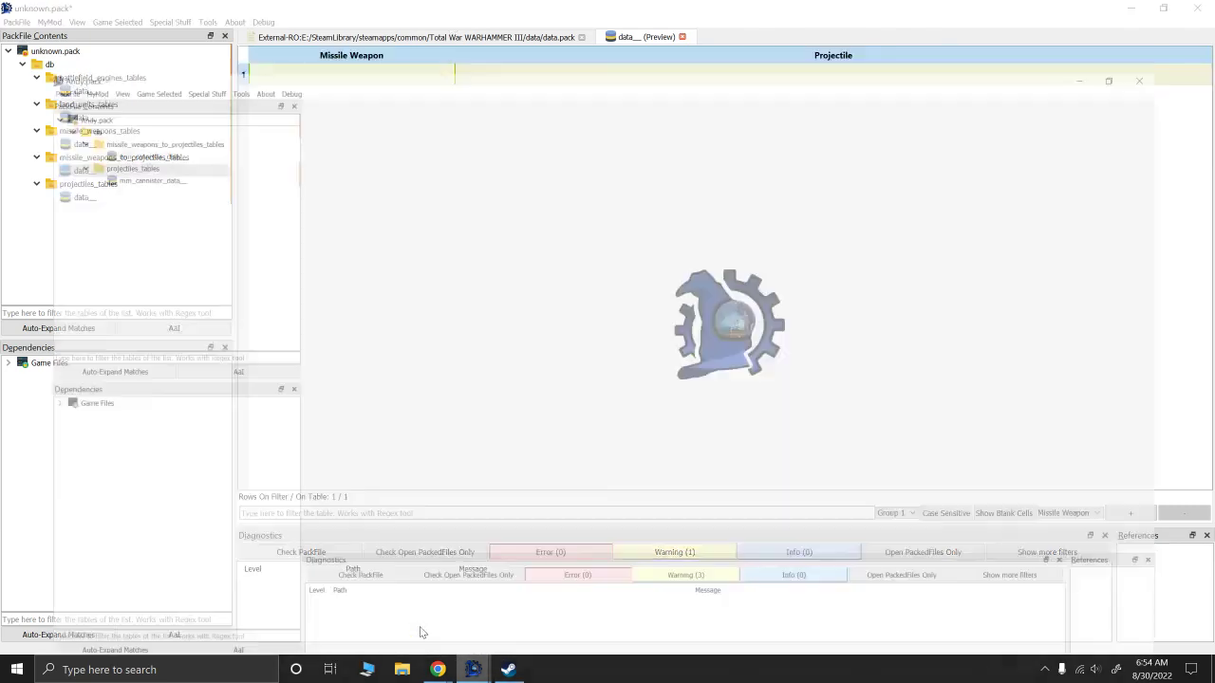
click(76, 120)
click(91, 92)
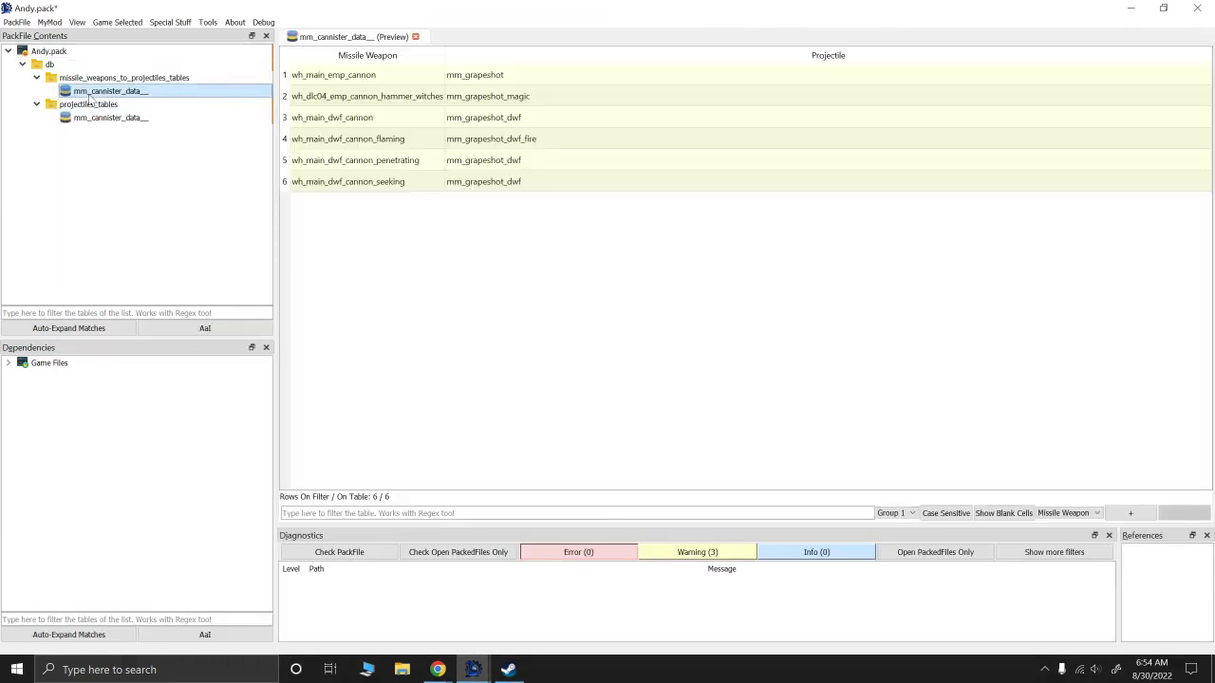
click(427, 268)
key(ctrl+a)
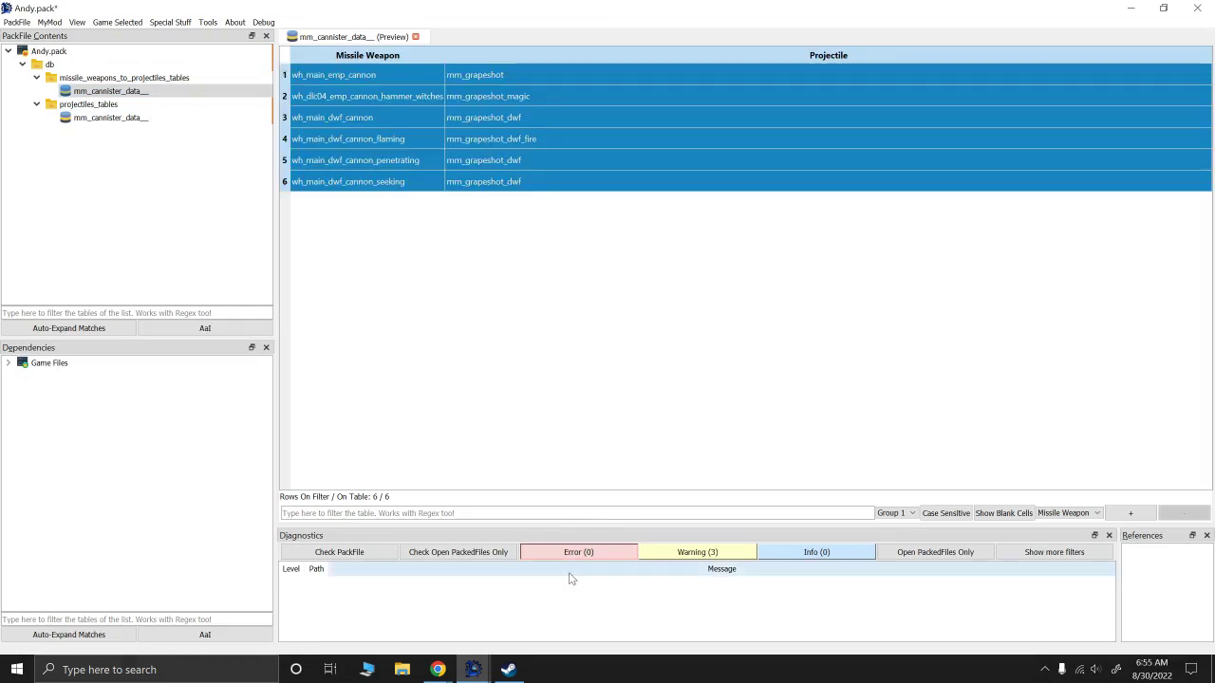
click(474, 669)
click(546, 608)
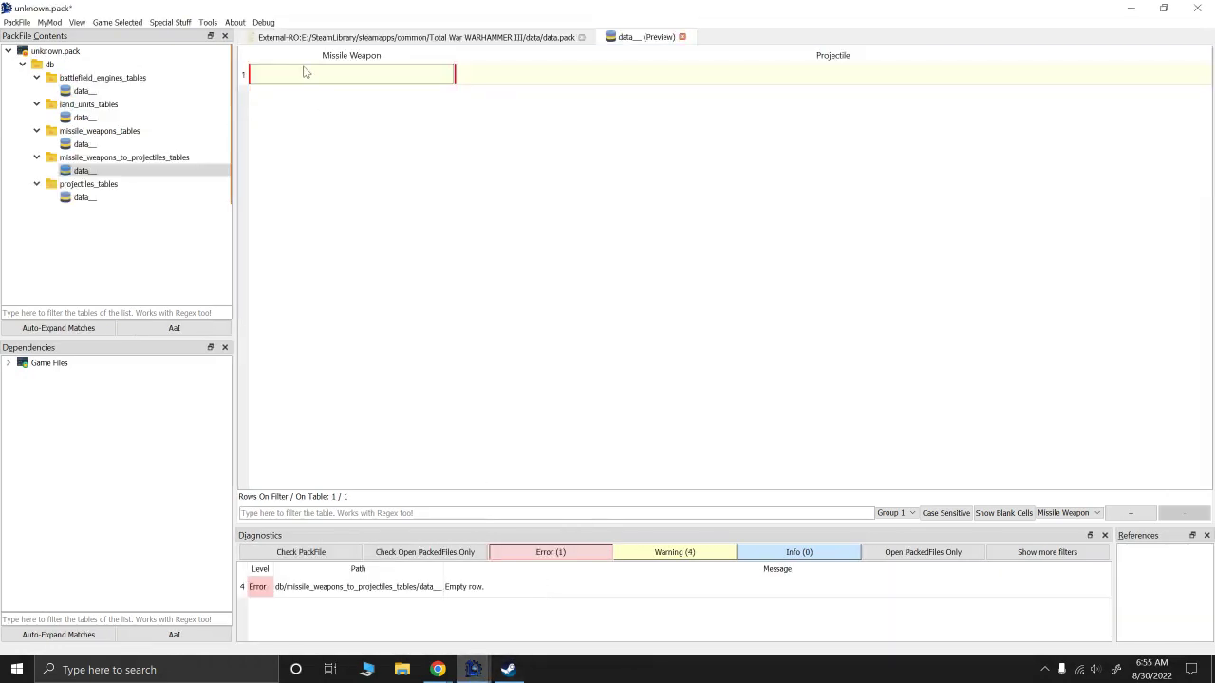
click(395, 231)
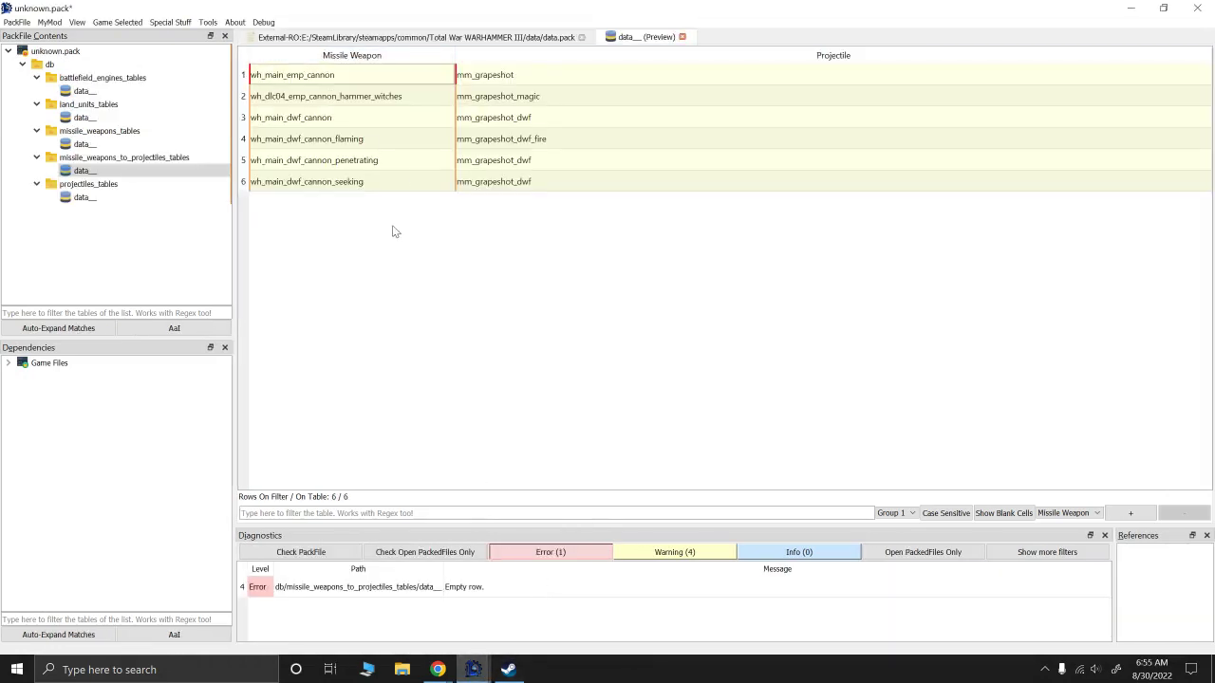
Step: Review which grapeshot projectiles are assigned to wh_main_emp_cannon and wh_dlc04_emp_cannon_hammer_witches
click(291, 80)
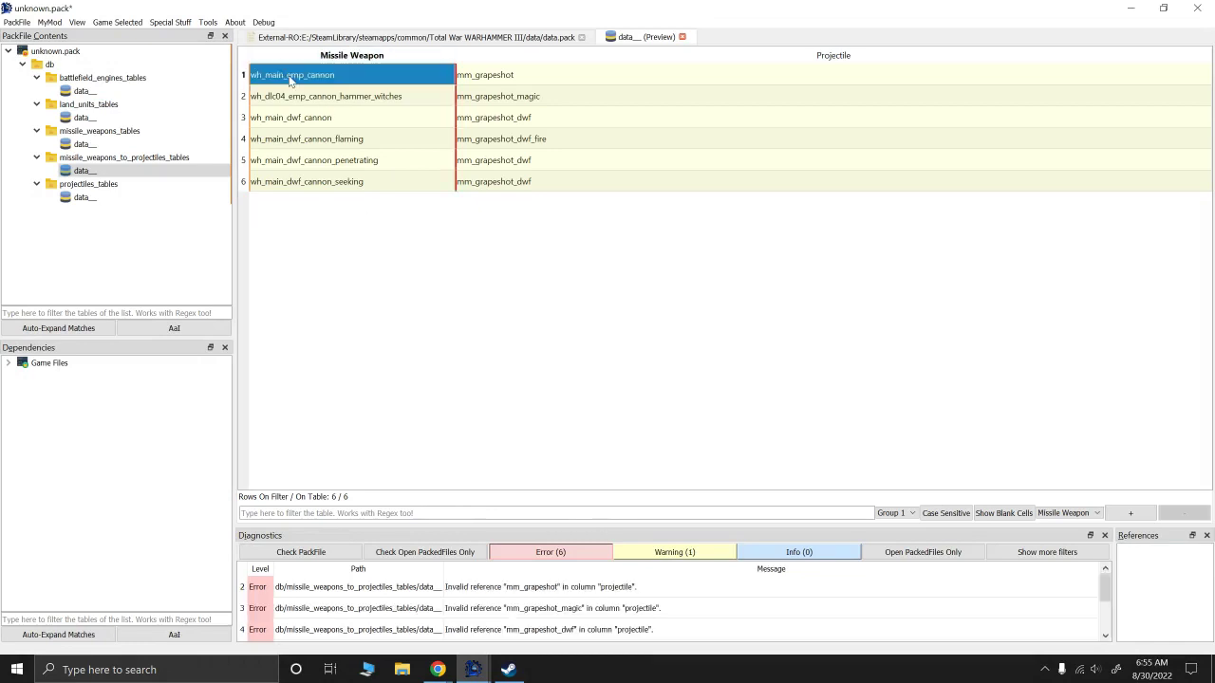
click(330, 106)
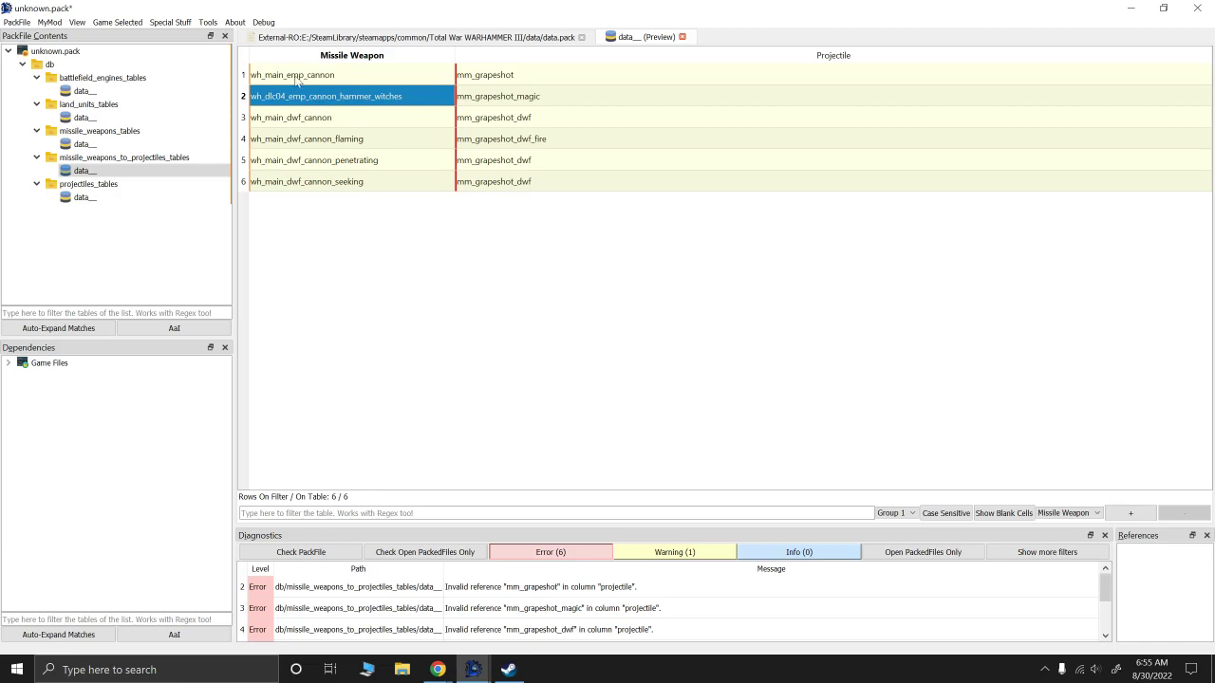
click(294, 81)
click(580, 81)
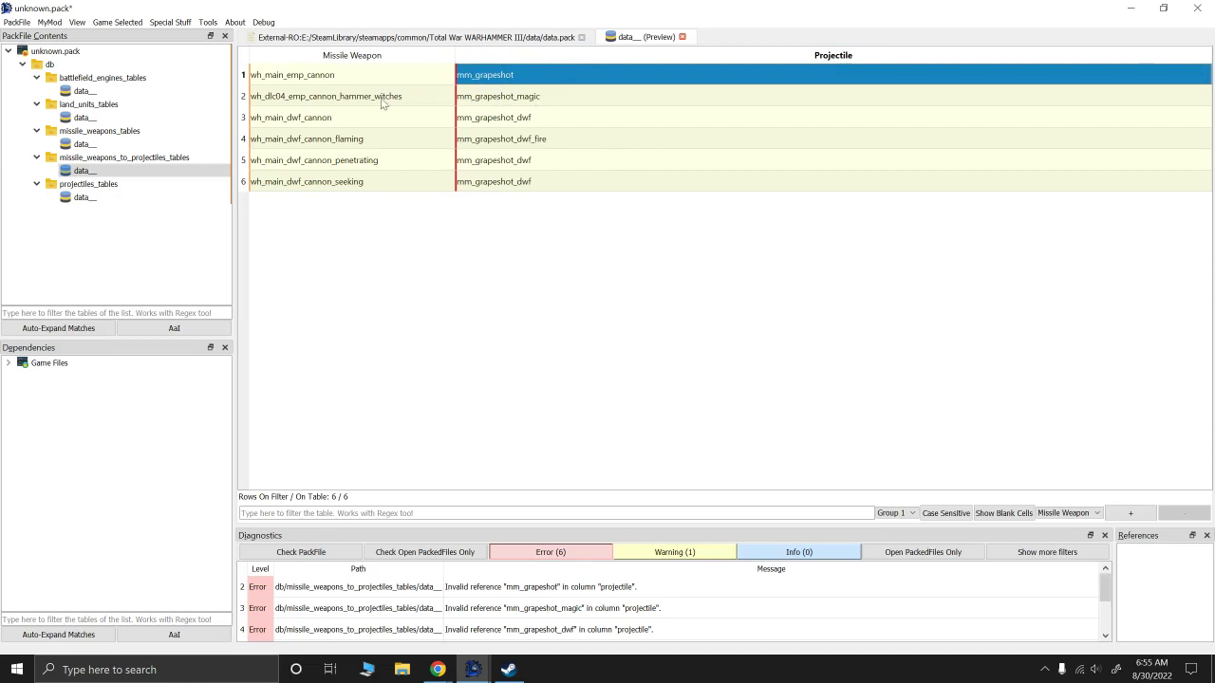
click(346, 105)
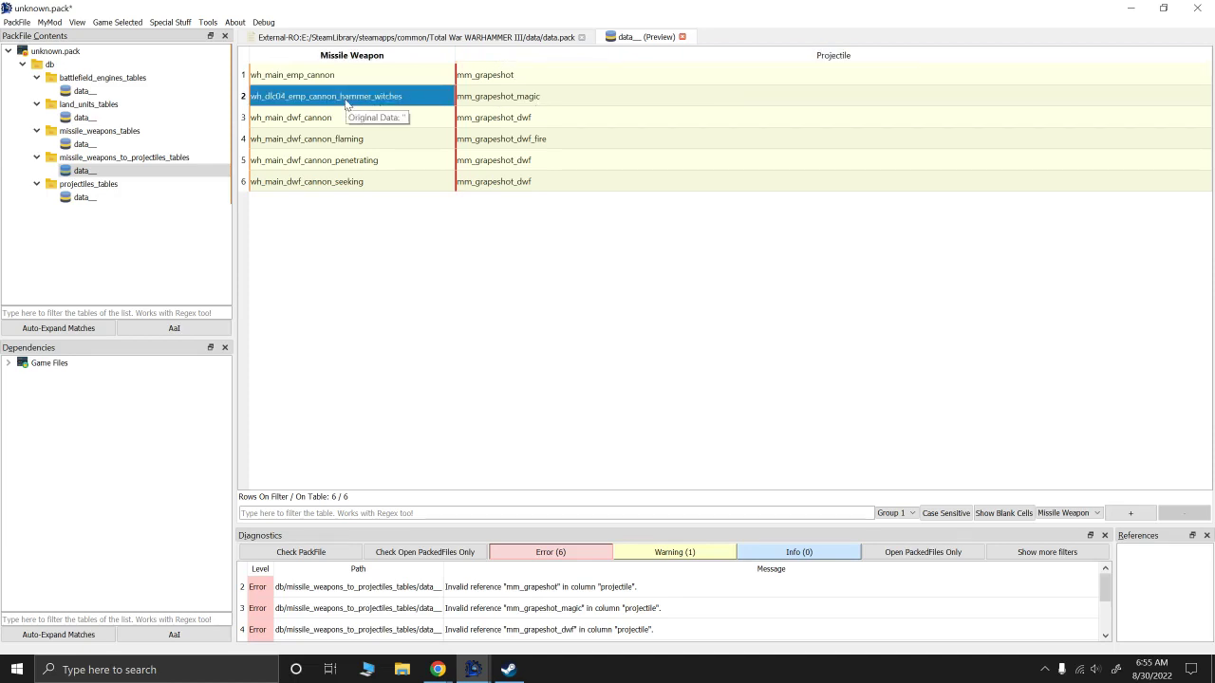
click(522, 104)
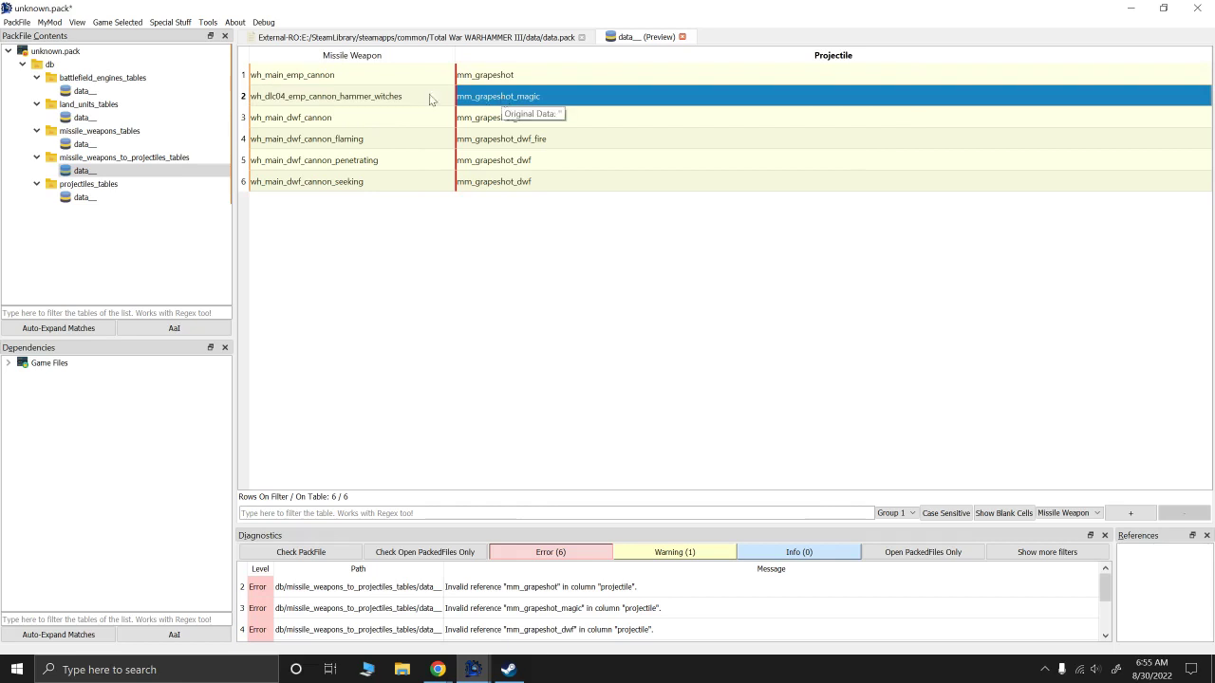
Step: Review the four wh_main_dwf_cannon weapon variants and the projectiles assigned to the standard and flaming cannons
click(334, 121)
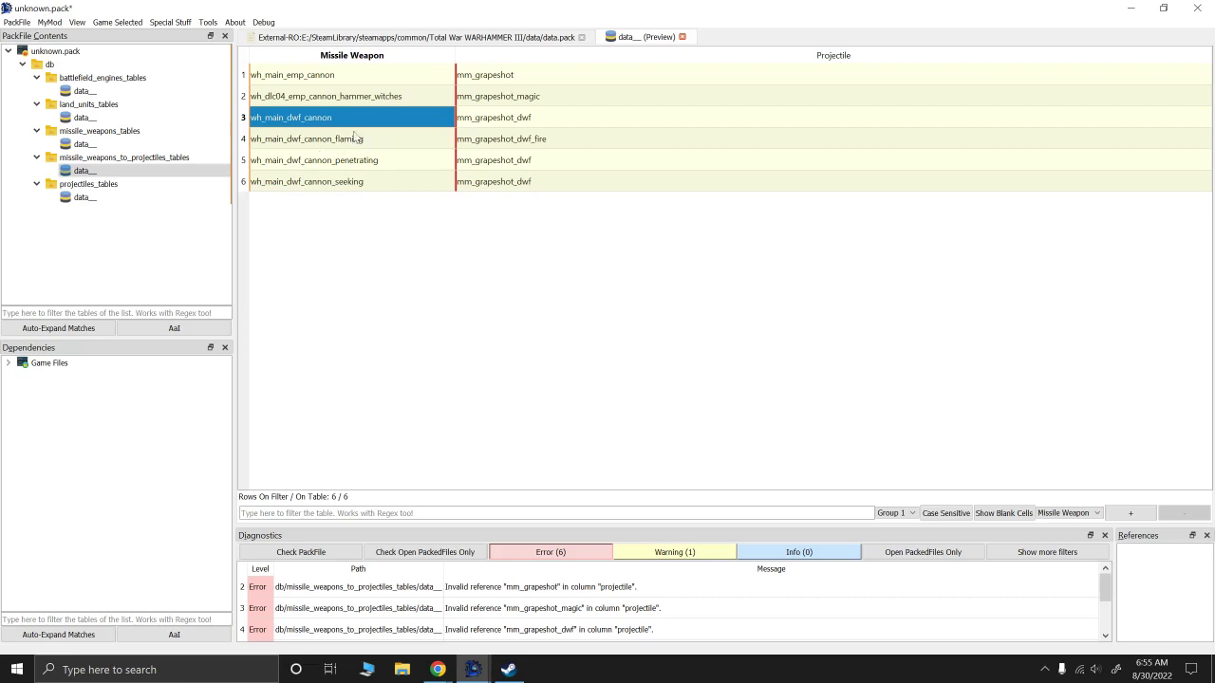
click(303, 142)
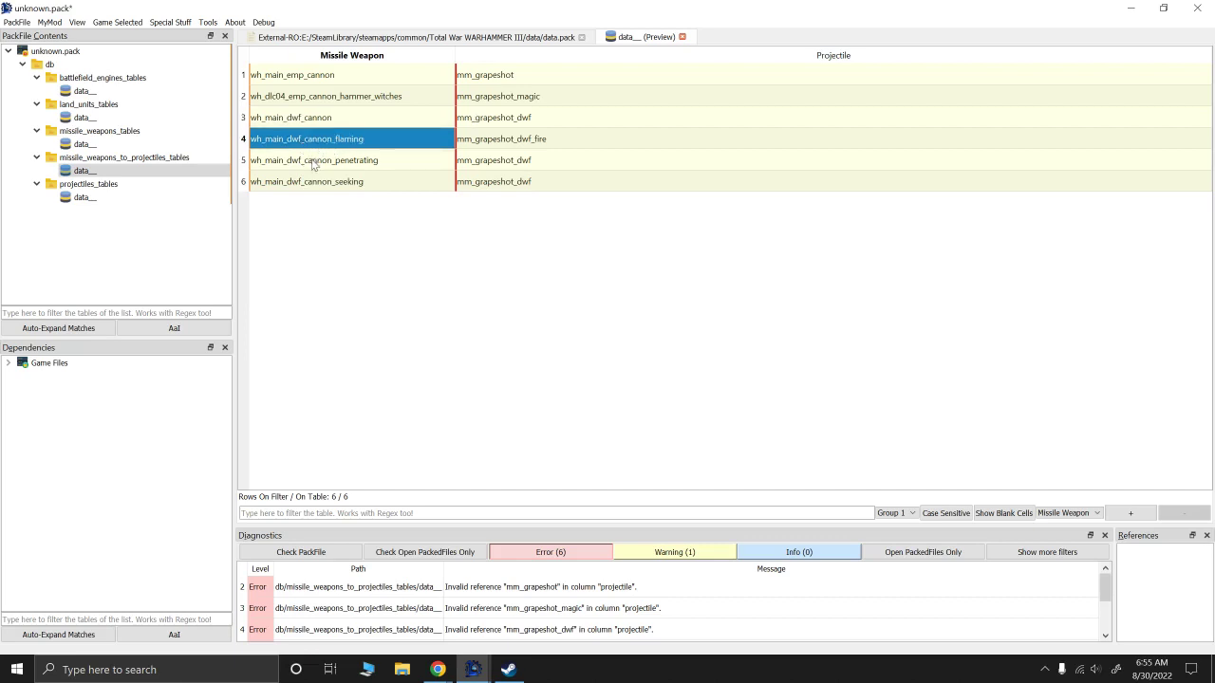
click(316, 162)
click(311, 184)
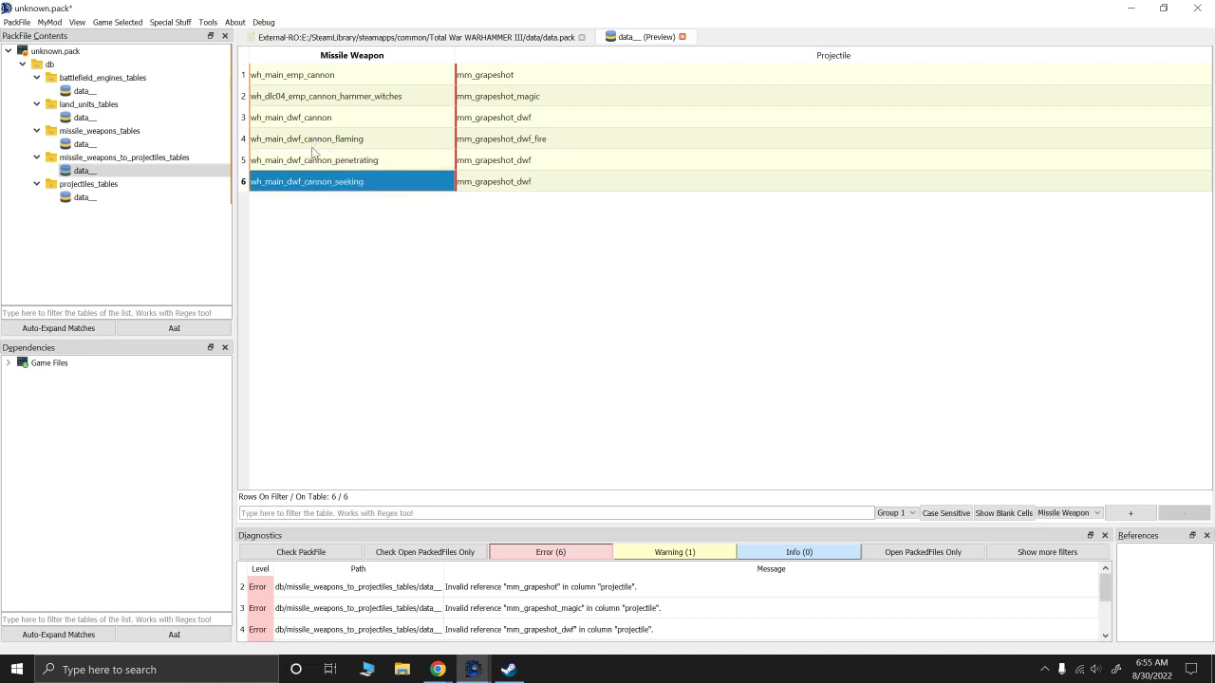
click(314, 135)
click(315, 181)
click(313, 145)
click(316, 181)
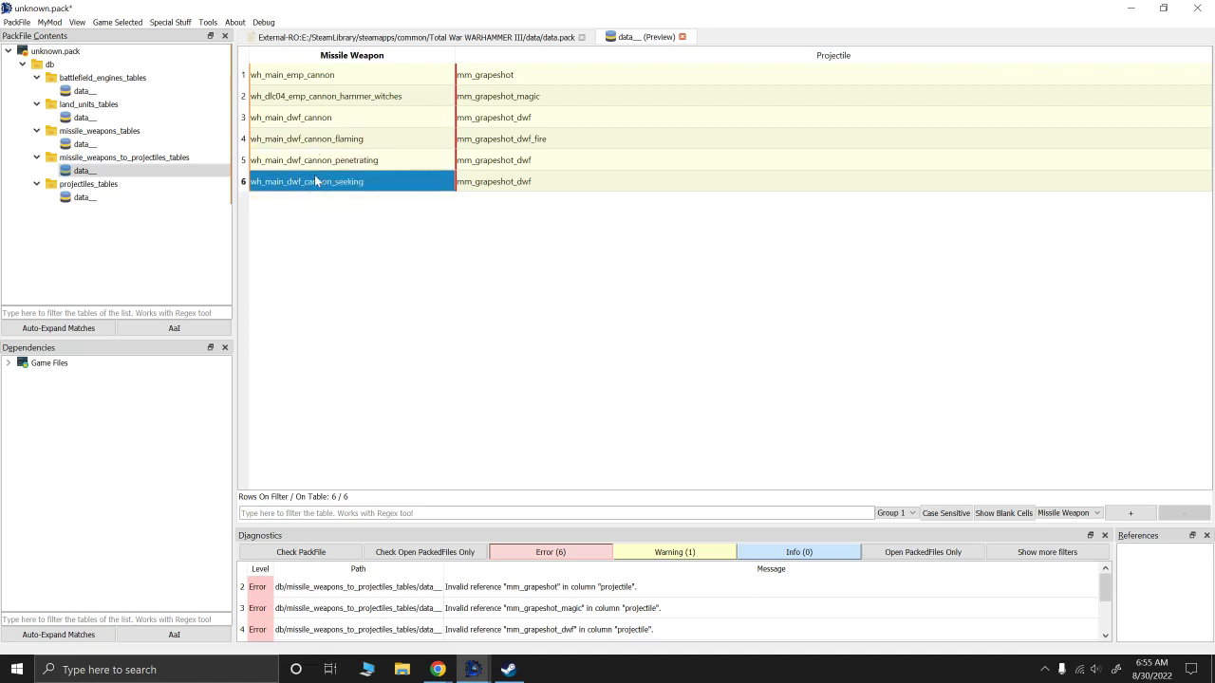
click(315, 117)
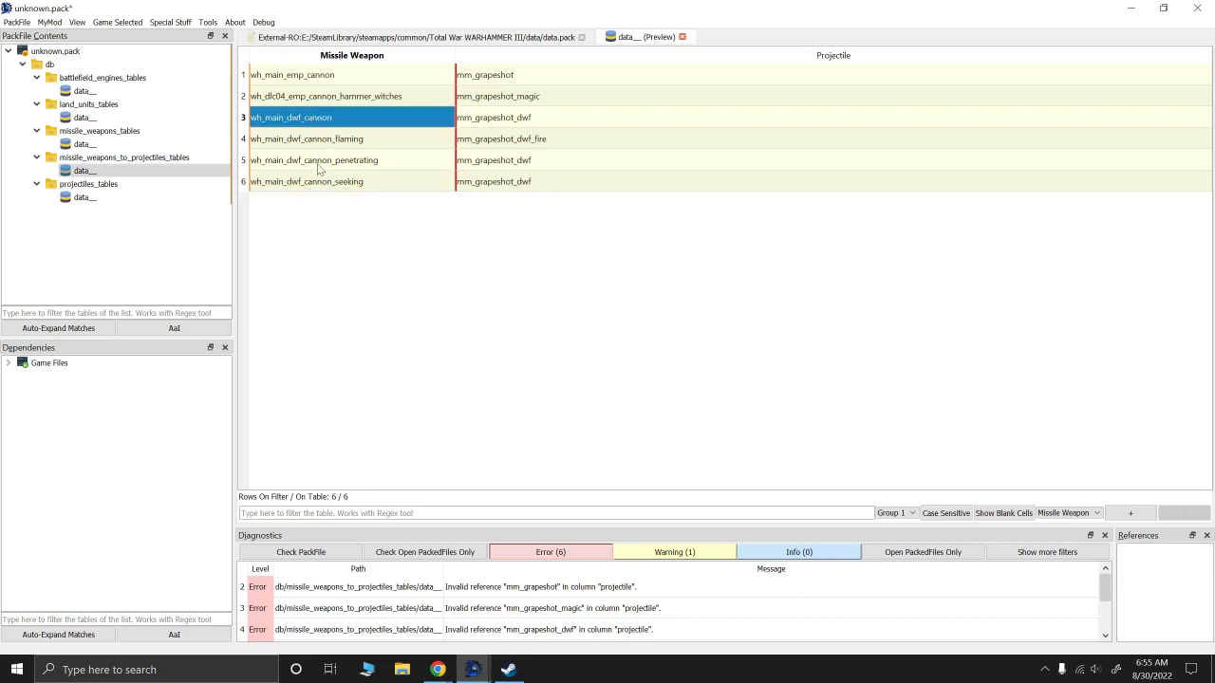
click(496, 121)
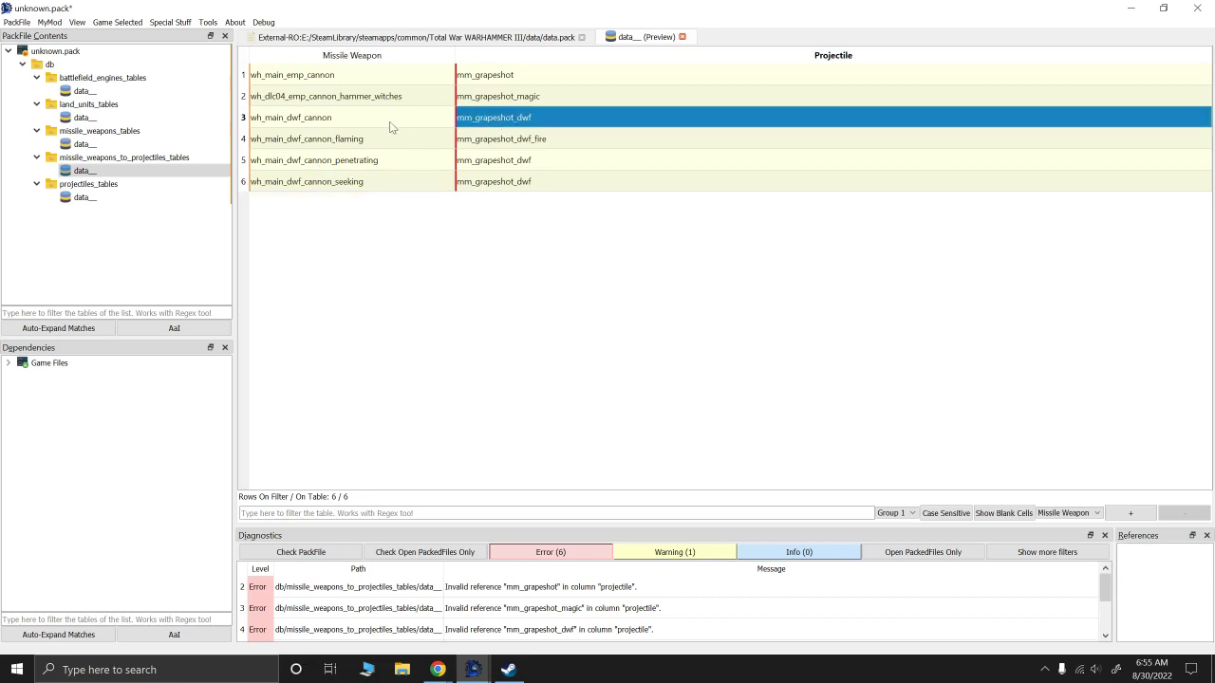
click(503, 142)
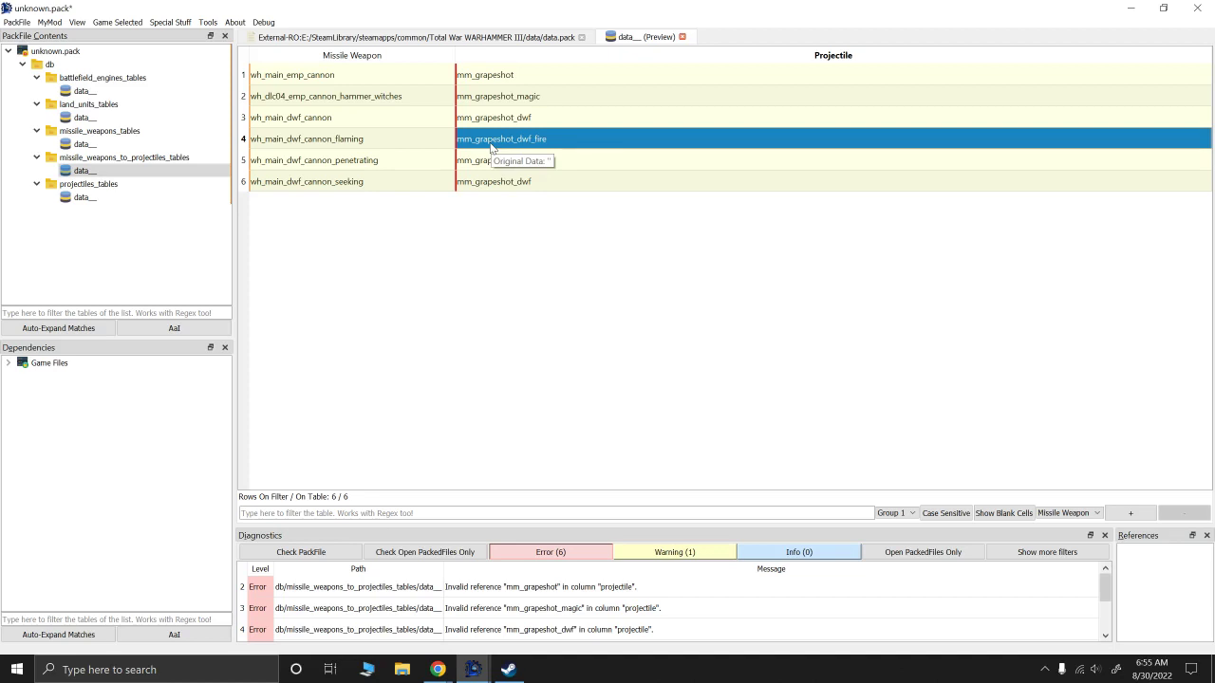
Step: Compare the projectiles assigned to the penetrating and seeking dwarf cannons with the standard dwarf cannon's projectile
click(392, 168)
click(475, 163)
click(379, 189)
shift+click(473, 193)
click(475, 172)
click(474, 185)
click(471, 172)
click(466, 189)
click(465, 173)
click(466, 188)
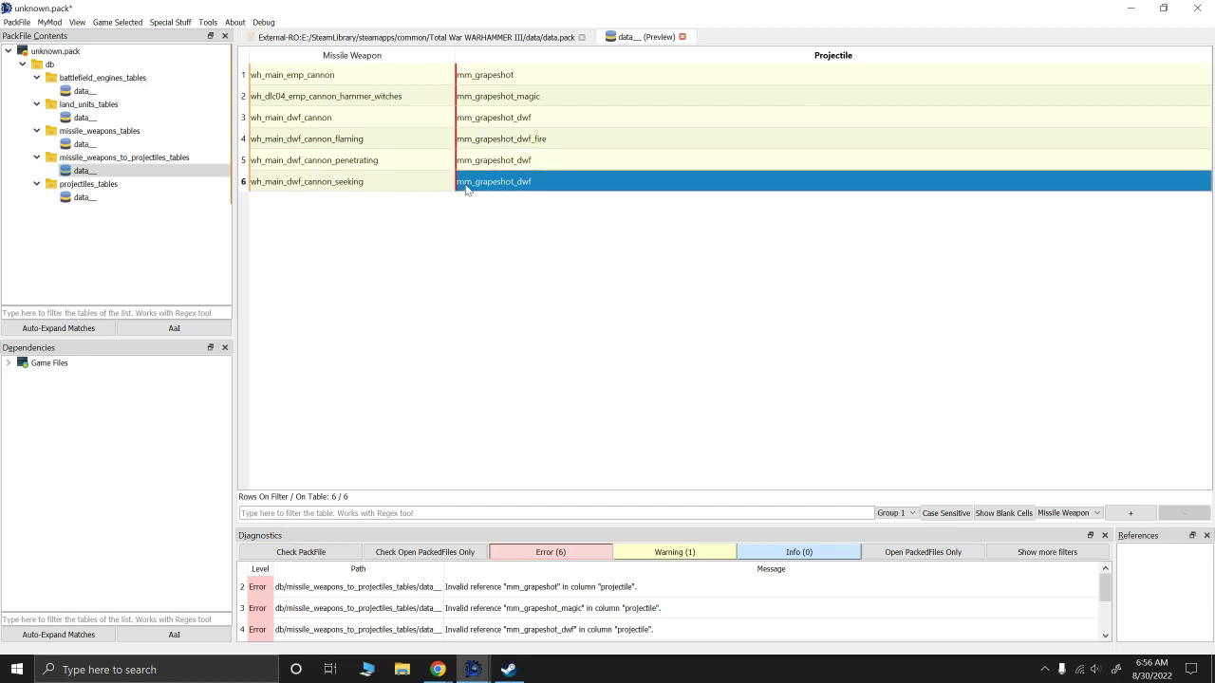
click(464, 162)
click(466, 180)
click(465, 164)
click(466, 185)
click(478, 123)
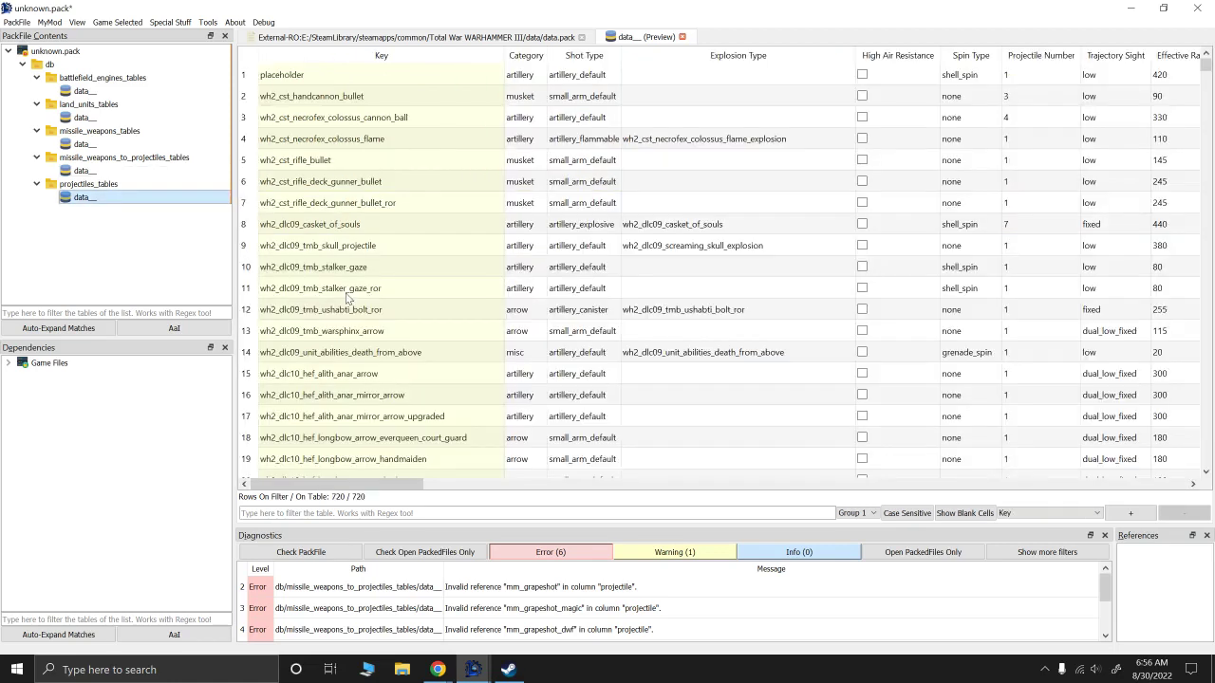
Step: Delete every row from projectiles_tables in the new PackFile and add one empty row
key(ctrl+a)
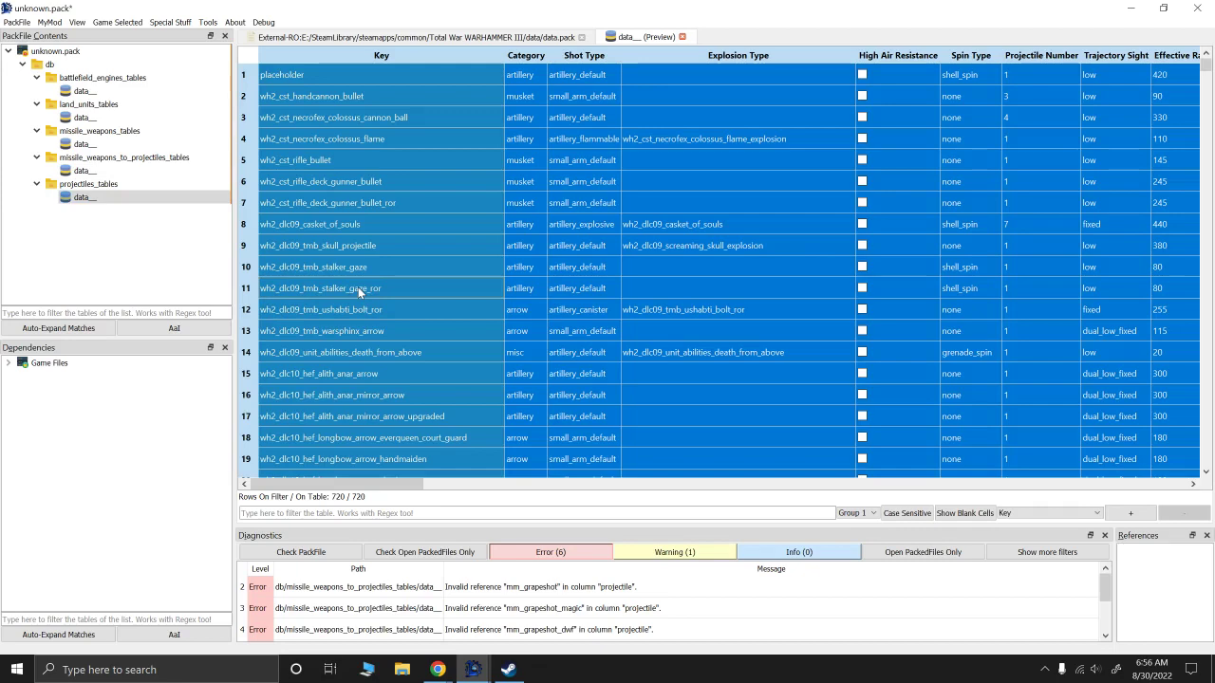
key(ctrl+Delete)
right_click(323, 154)
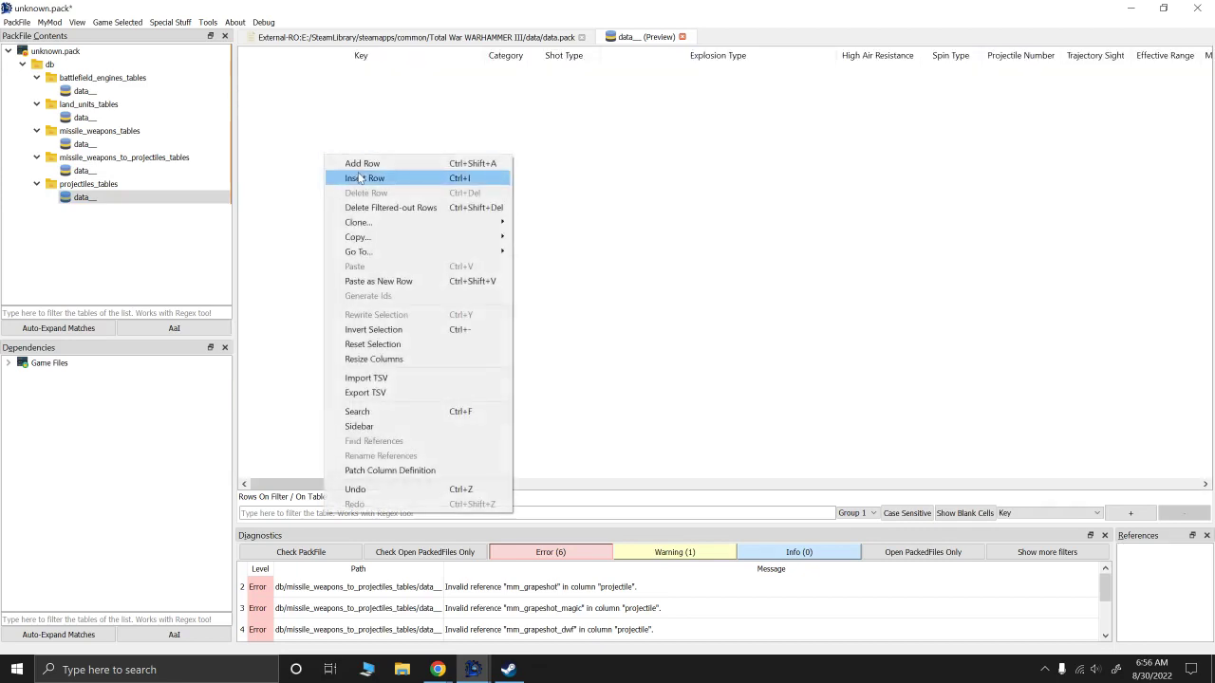
click(361, 164)
Step: Copy all rows of mm_cannister_data__ under projectiles_tables in the other open PackFile and paste them over the new PackFile's empty projectile row
click(472, 670)
click(393, 610)
click(107, 118)
click(384, 161)
key(ctrl+a)
click(471, 670)
click(528, 600)
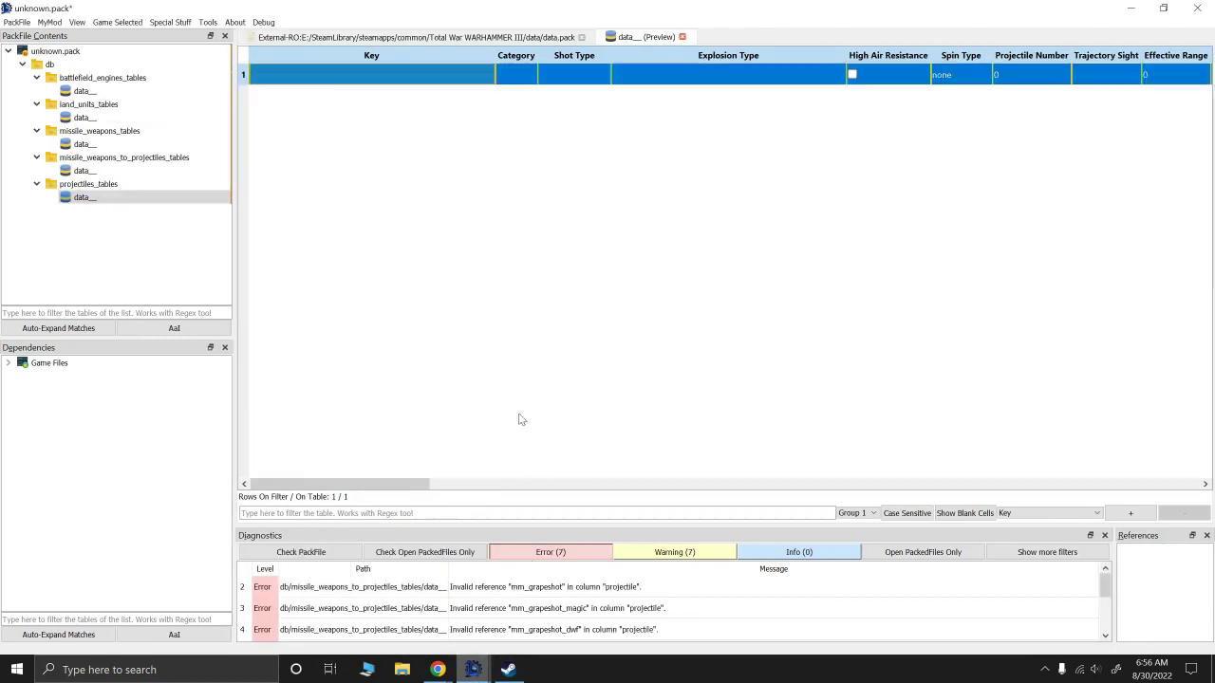
key(ctrl+v)
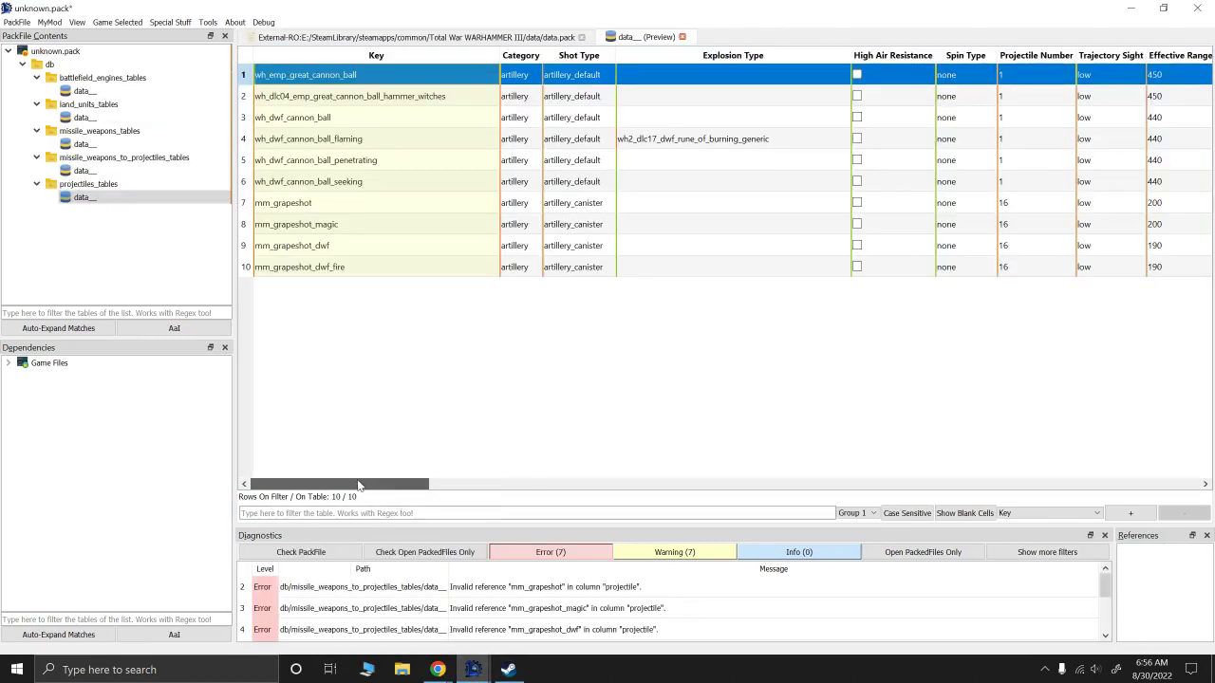
Step: Review the six original cannon ball entries in projectiles_tables, from wh_emp_great_cannon_ball to wh_dwf_cannon_ball_seeking
click(306, 121)
click(305, 77)
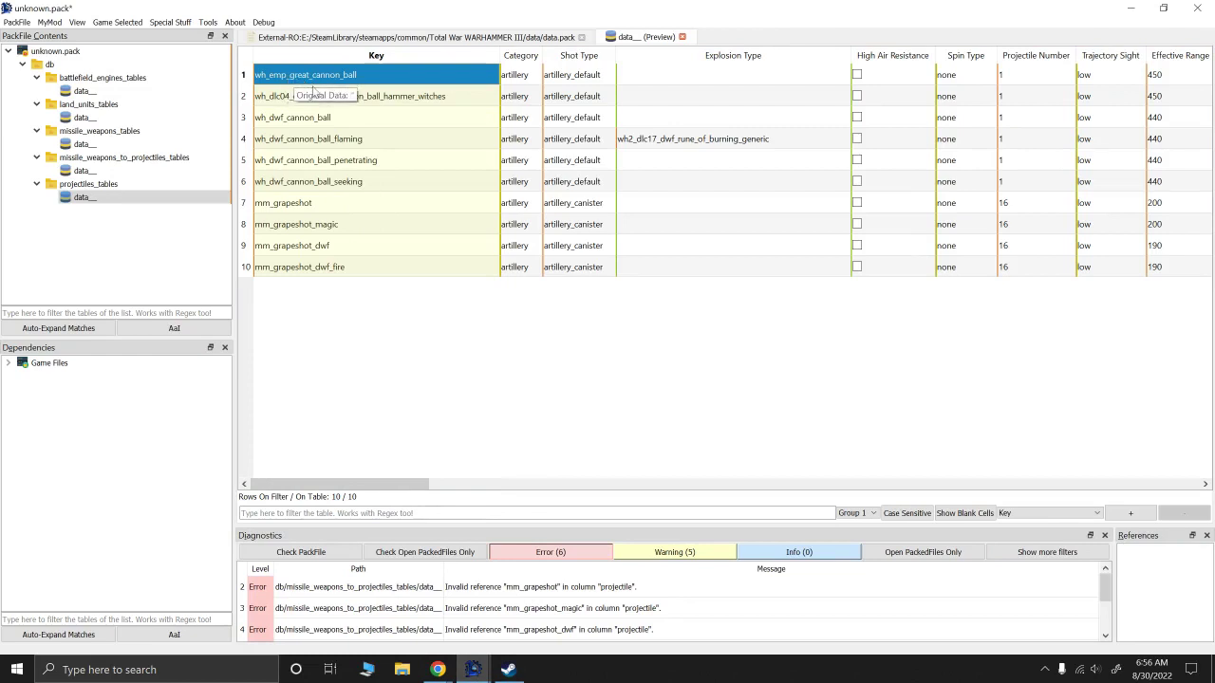
click(287, 101)
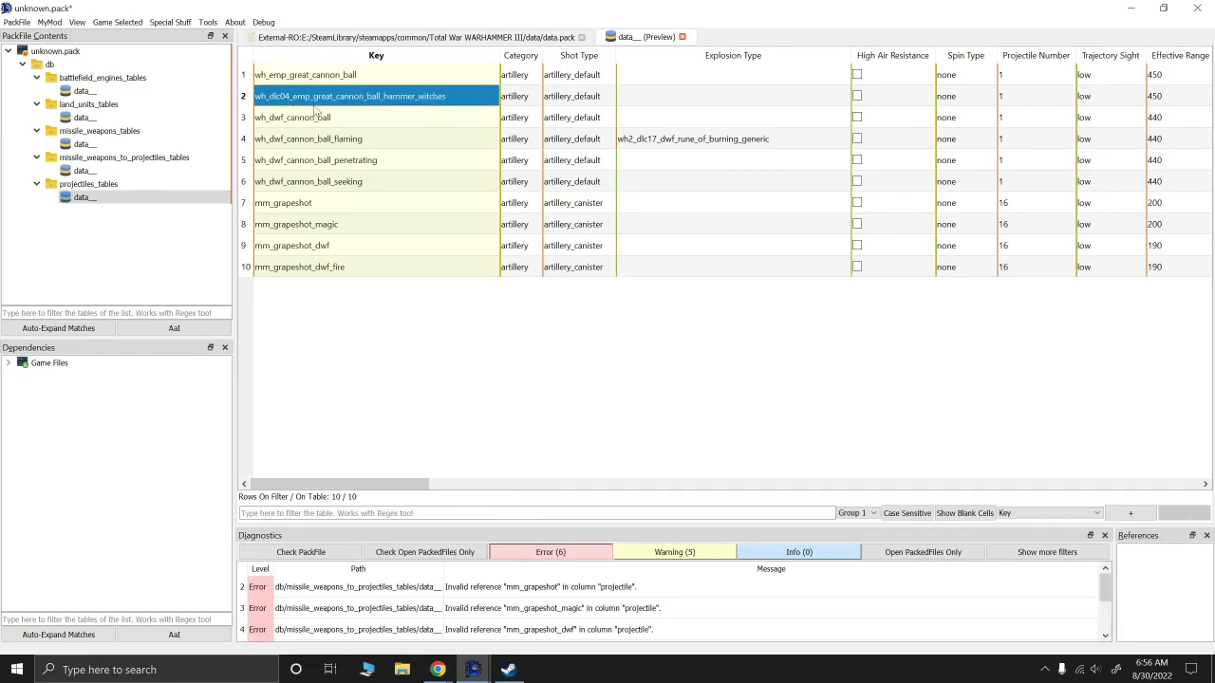
click(307, 121)
drag(313, 141, 314, 187)
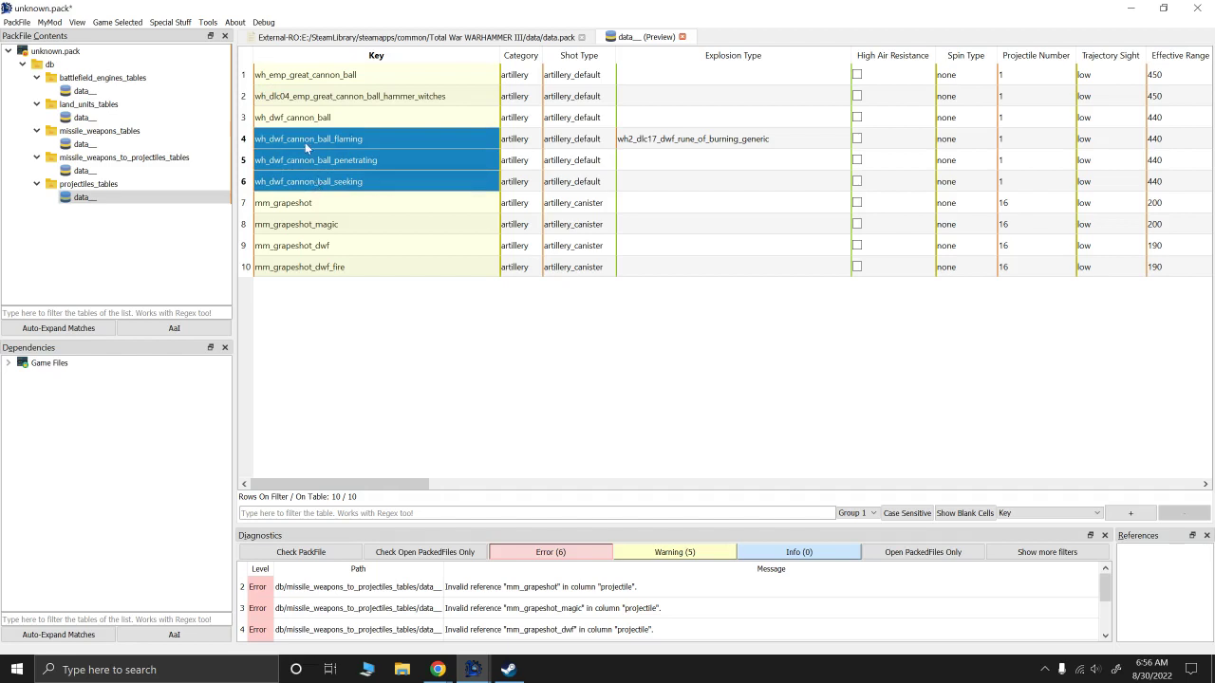
drag(302, 82, 291, 182)
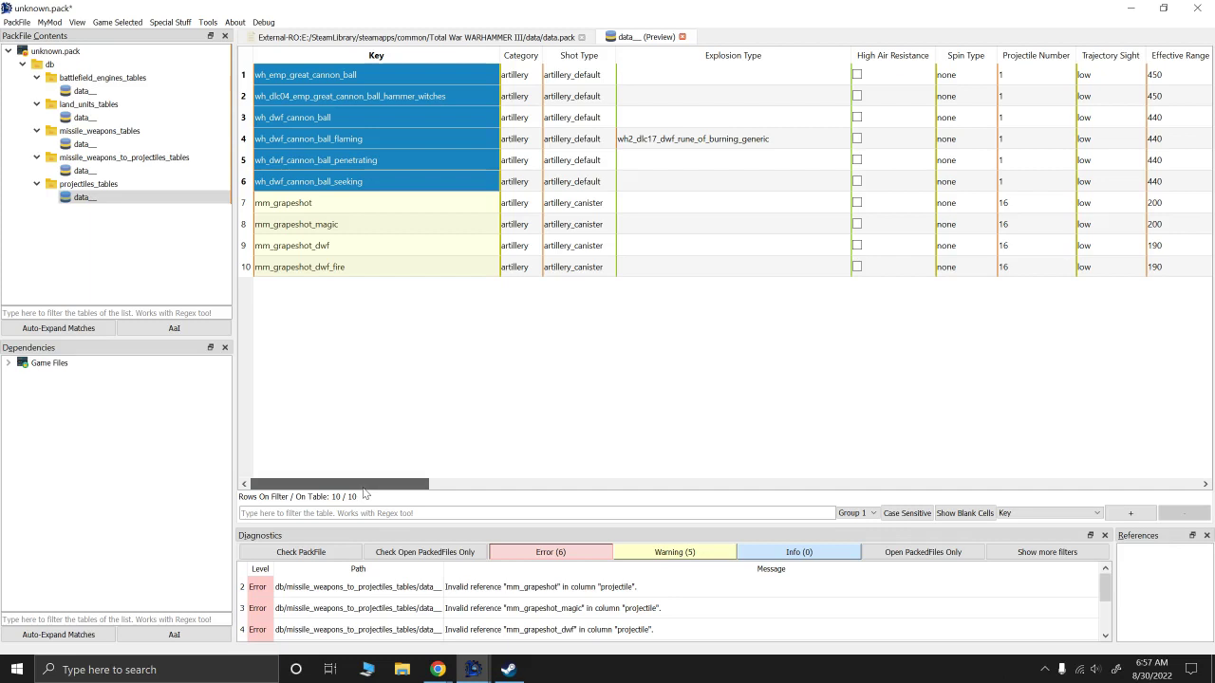
click(358, 76)
click(243, 181)
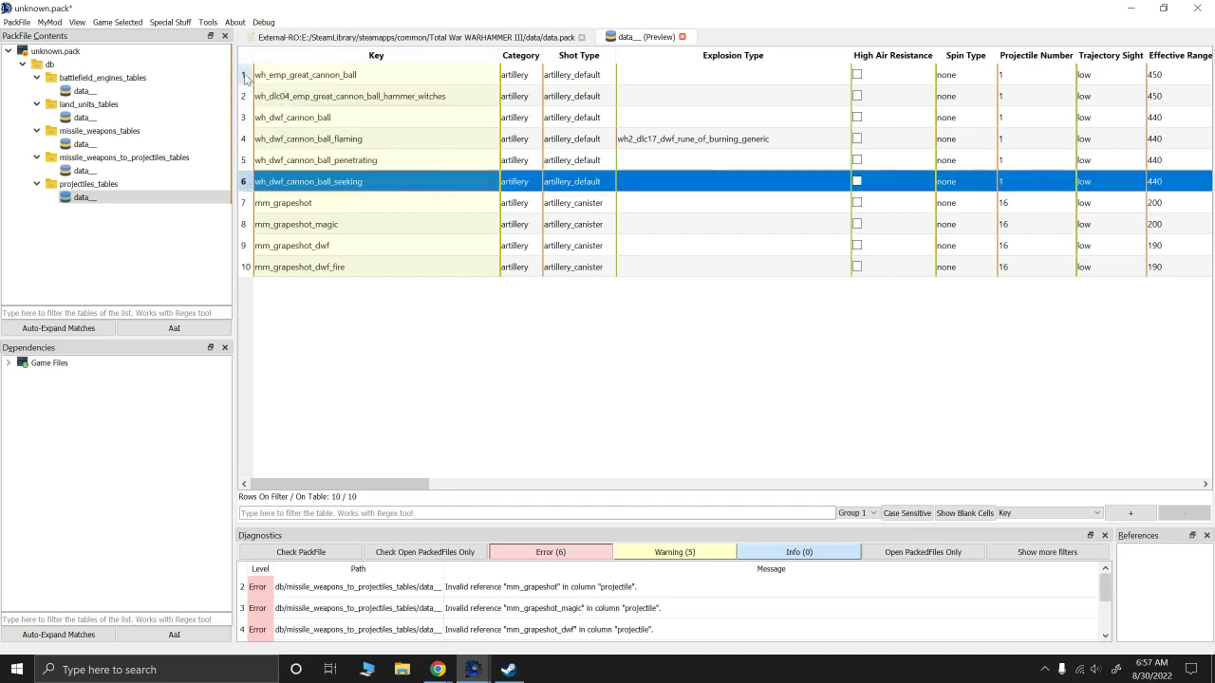
shift+click(245, 76)
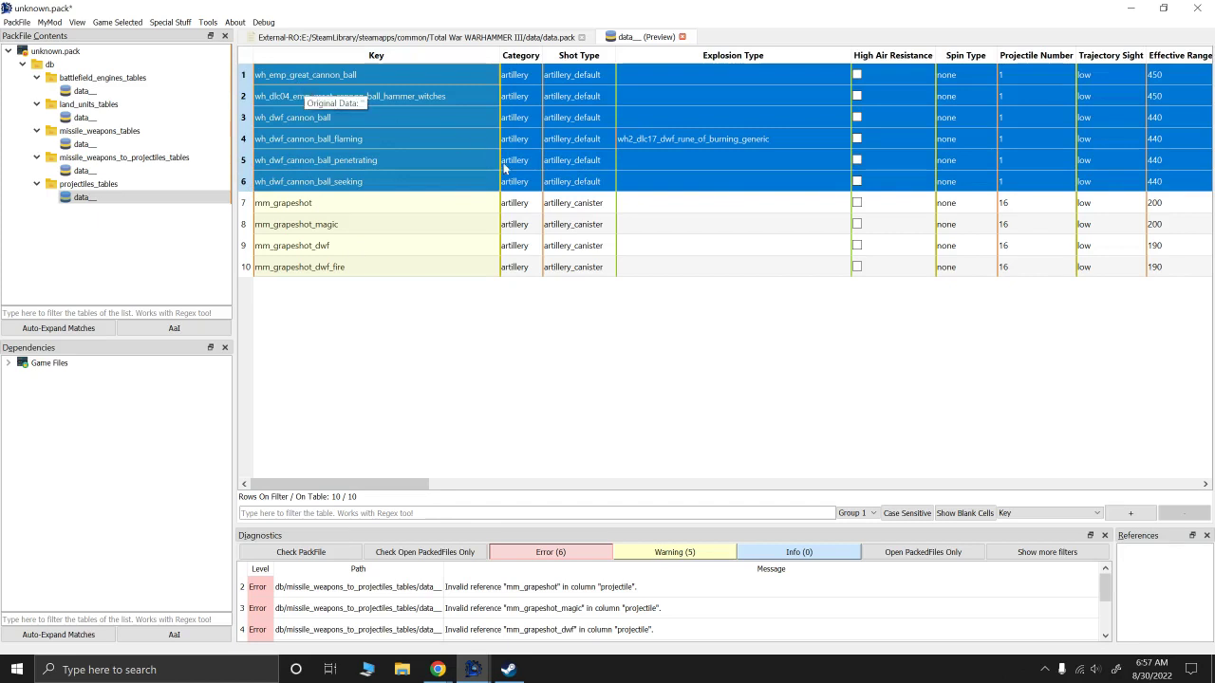
Step: Check the mm_grapeshot keys in projectiles_tables against the projectiles listed in missile_weapons_to_projectiles_tables
click(311, 203)
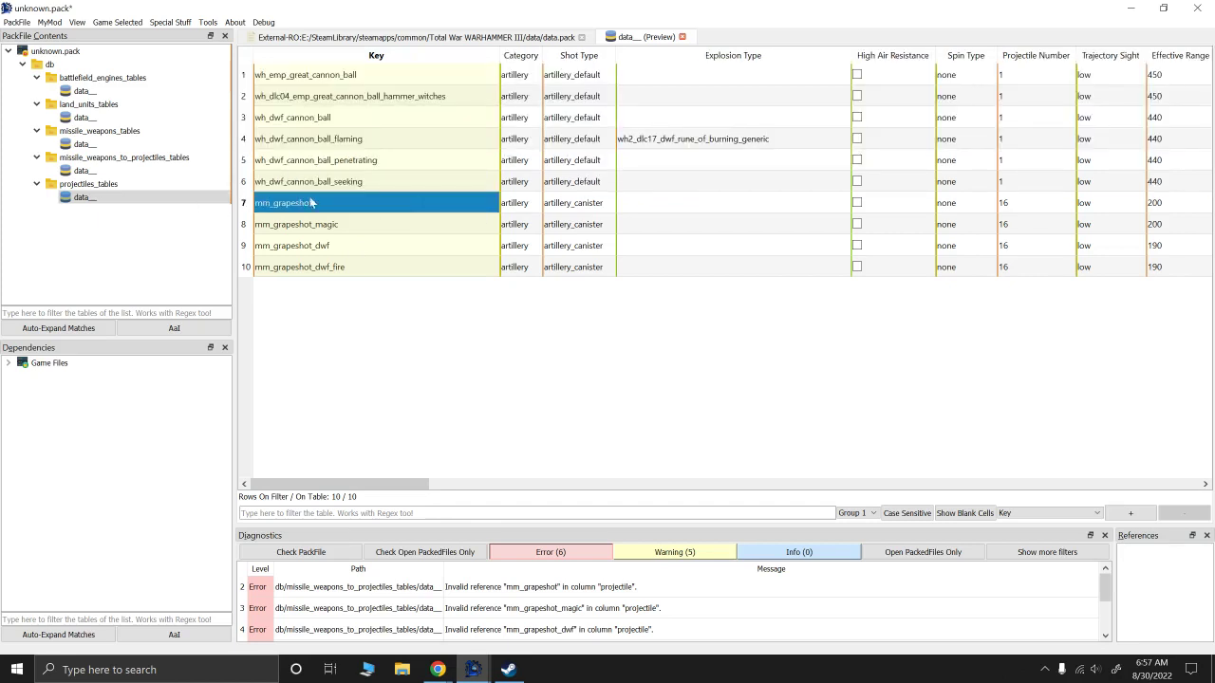
click(83, 170)
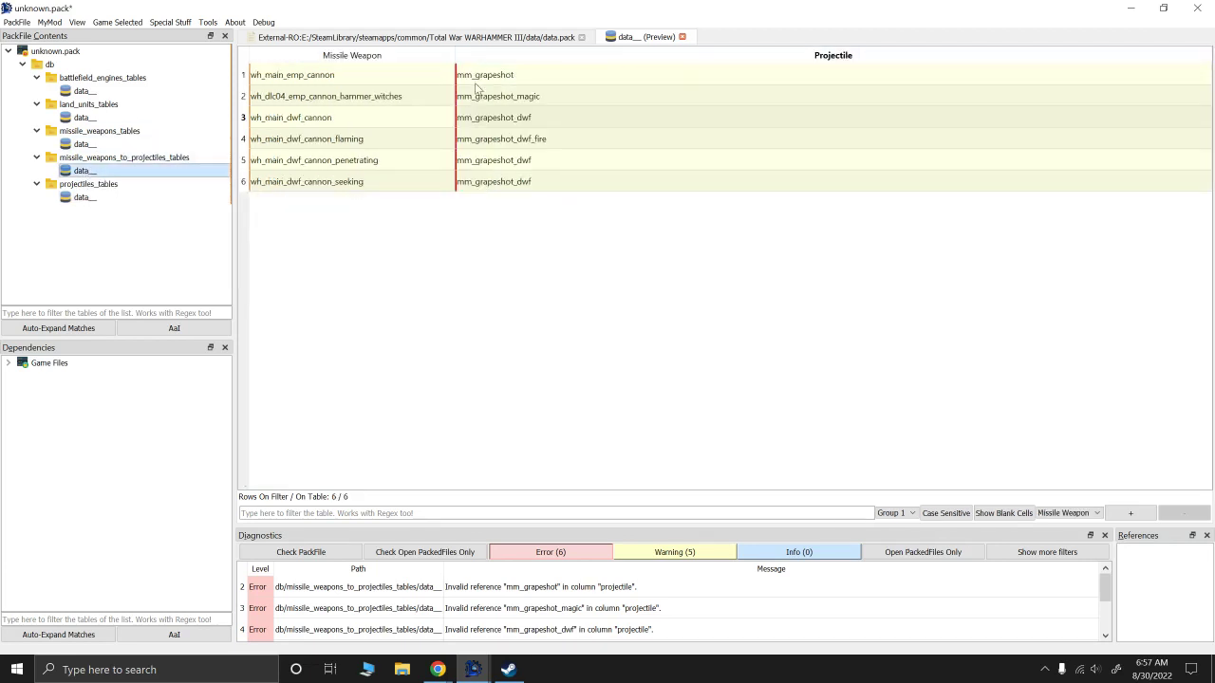
click(80, 197)
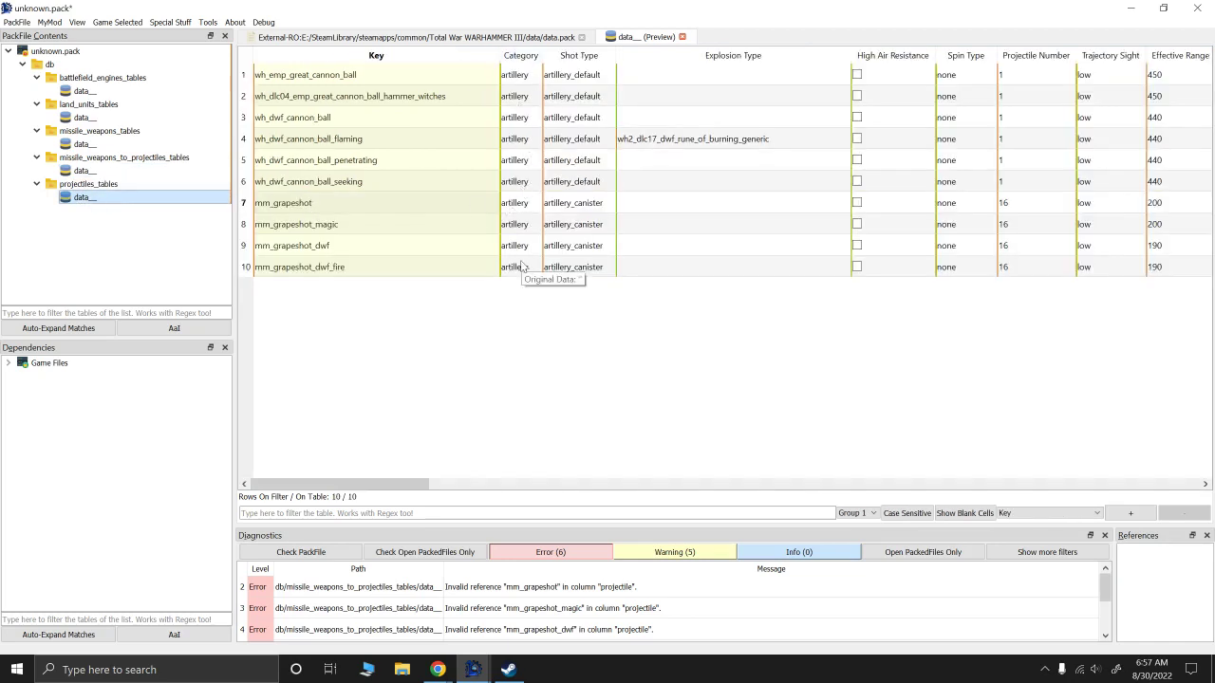
Step: Compare the shot type and explosion type of the grapeshot projectiles with those of the flaming dwarf cannon ball
click(575, 268)
drag(396, 485, 448, 444)
click(421, 147)
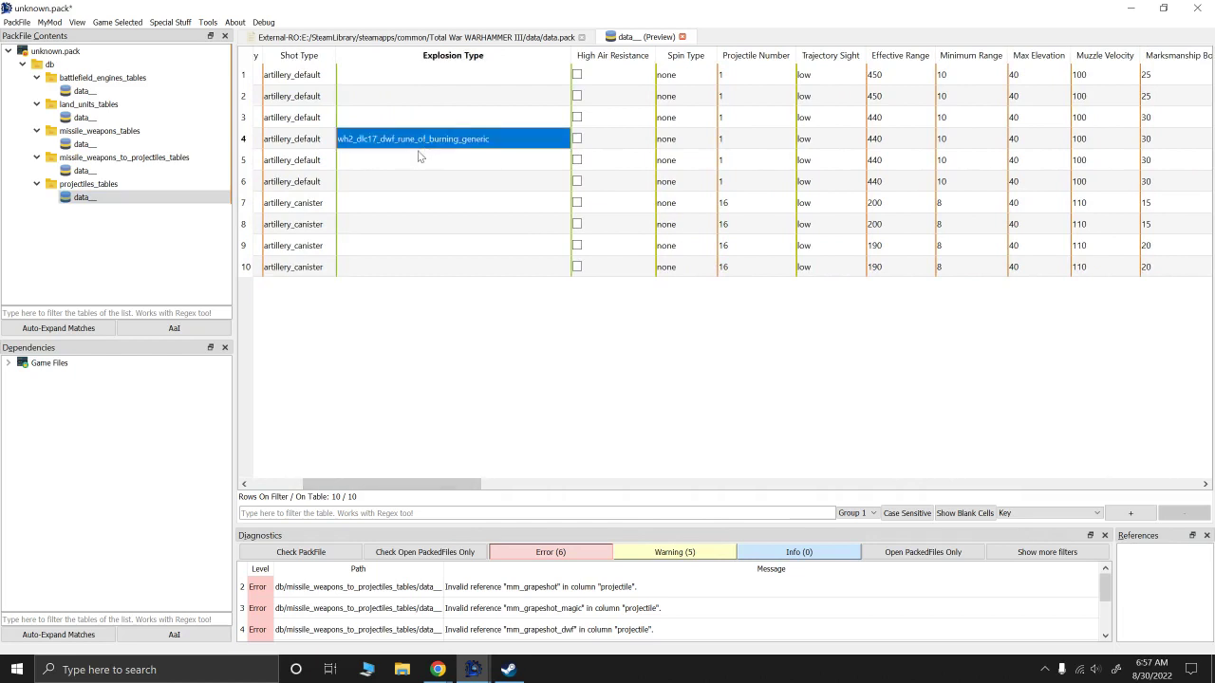
click(450, 247)
click(430, 272)
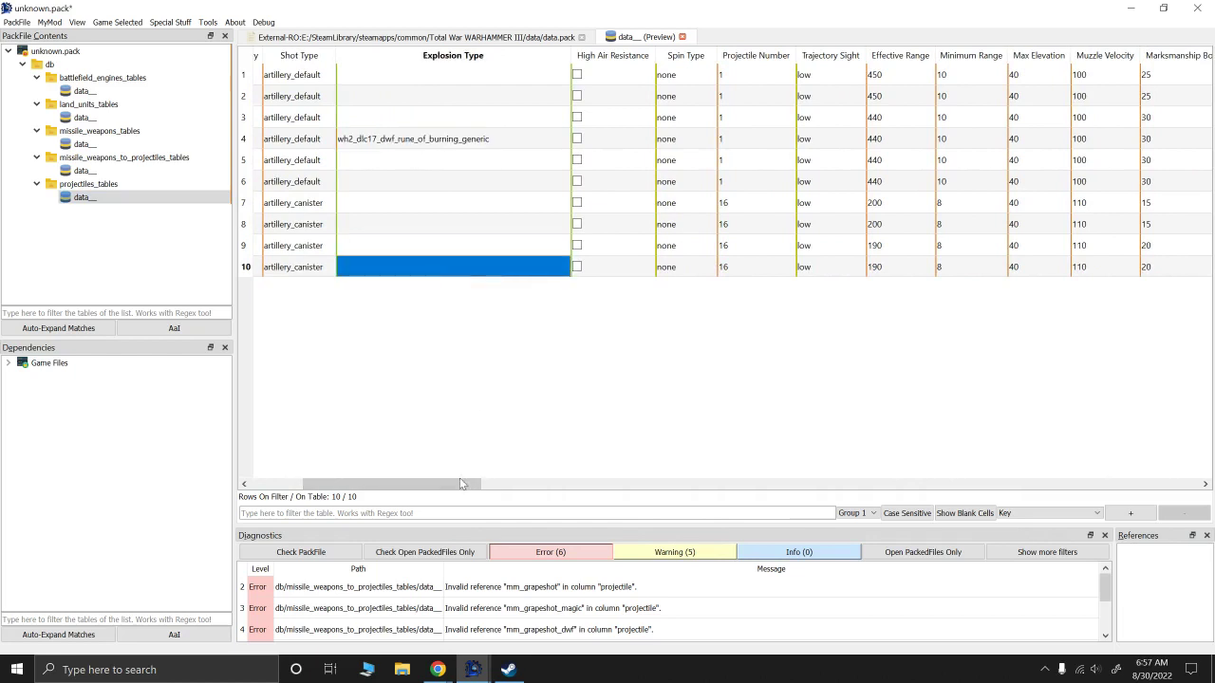
Step: Check the projectile number of the four grapeshot rows in projectiles_tables
drag(461, 484, 483, 489)
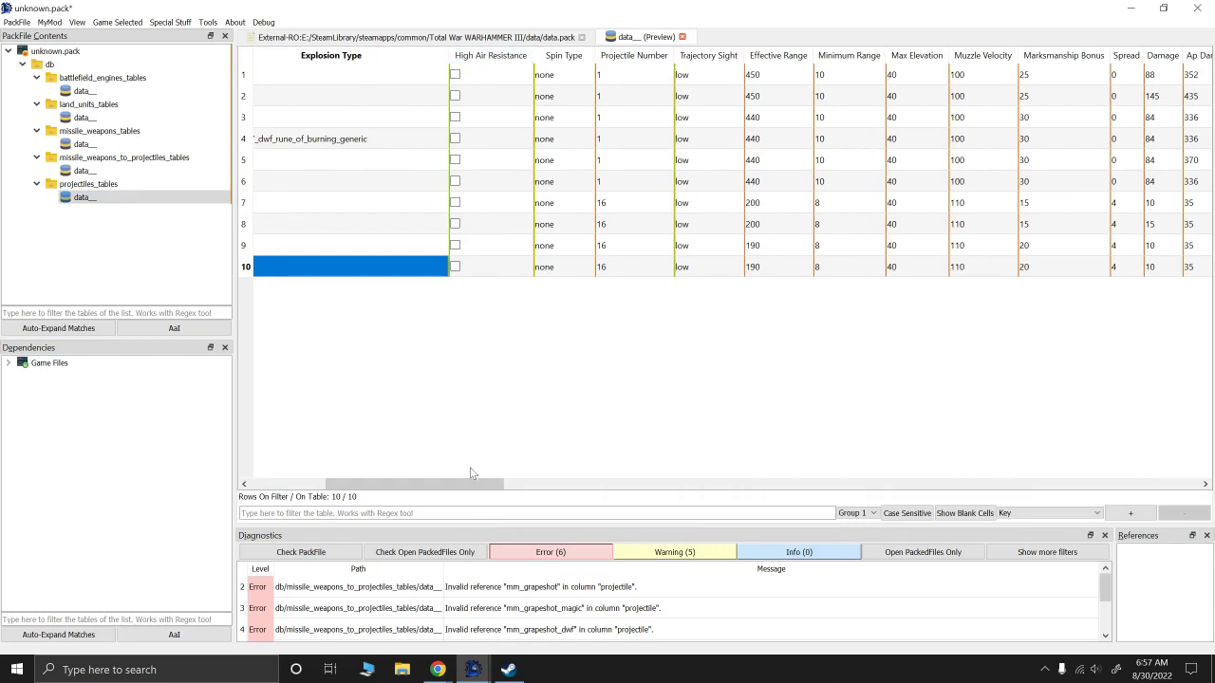
drag(471, 486, 494, 490)
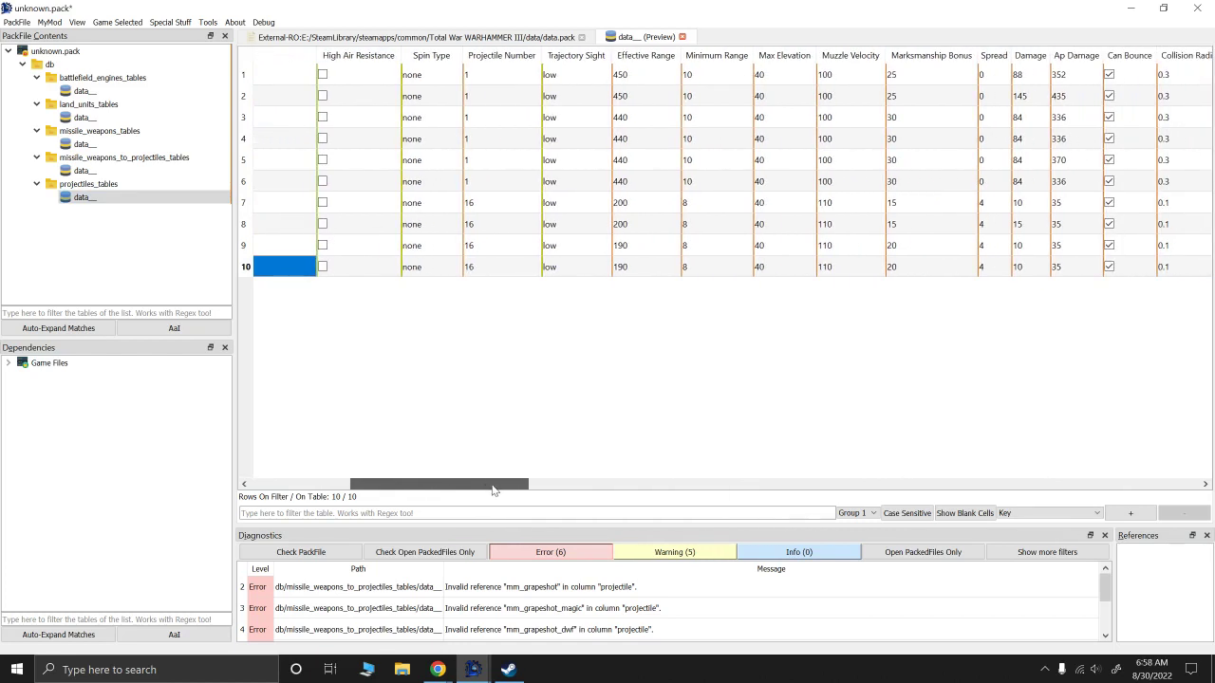
click(474, 208)
click(487, 265)
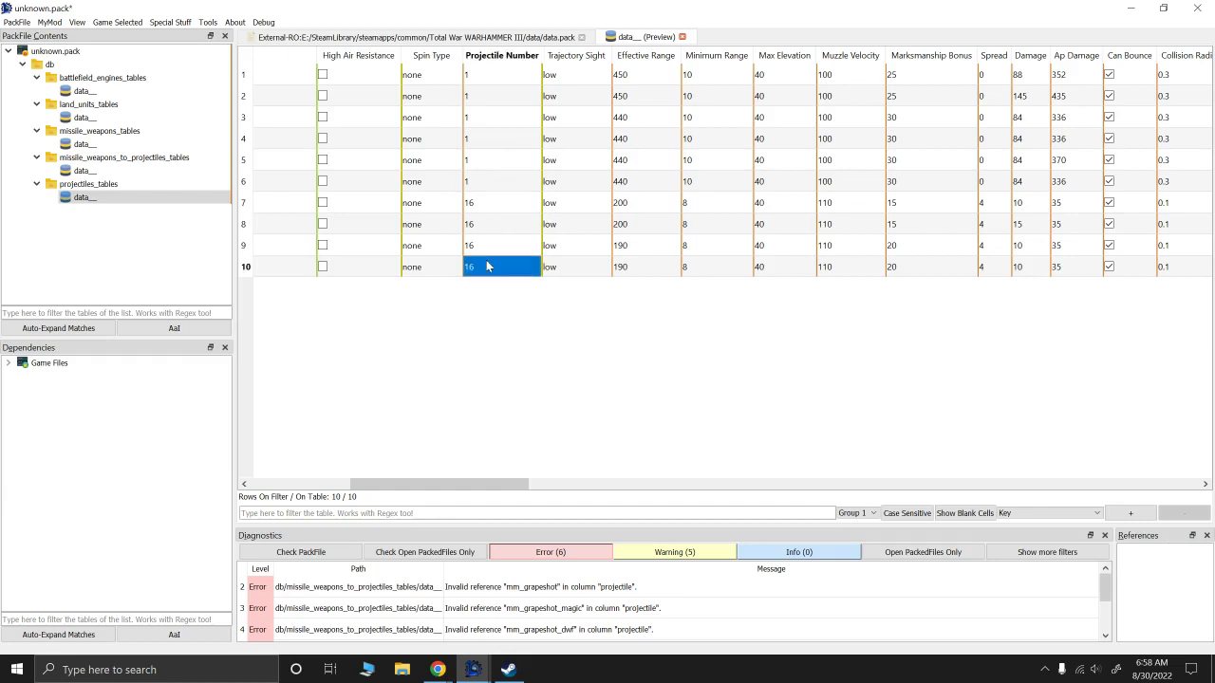
Step: Compare the effective range and minimum range of the grapeshot projectiles with those of the Empire and Dwarf cannon balls
drag(520, 483, 529, 485)
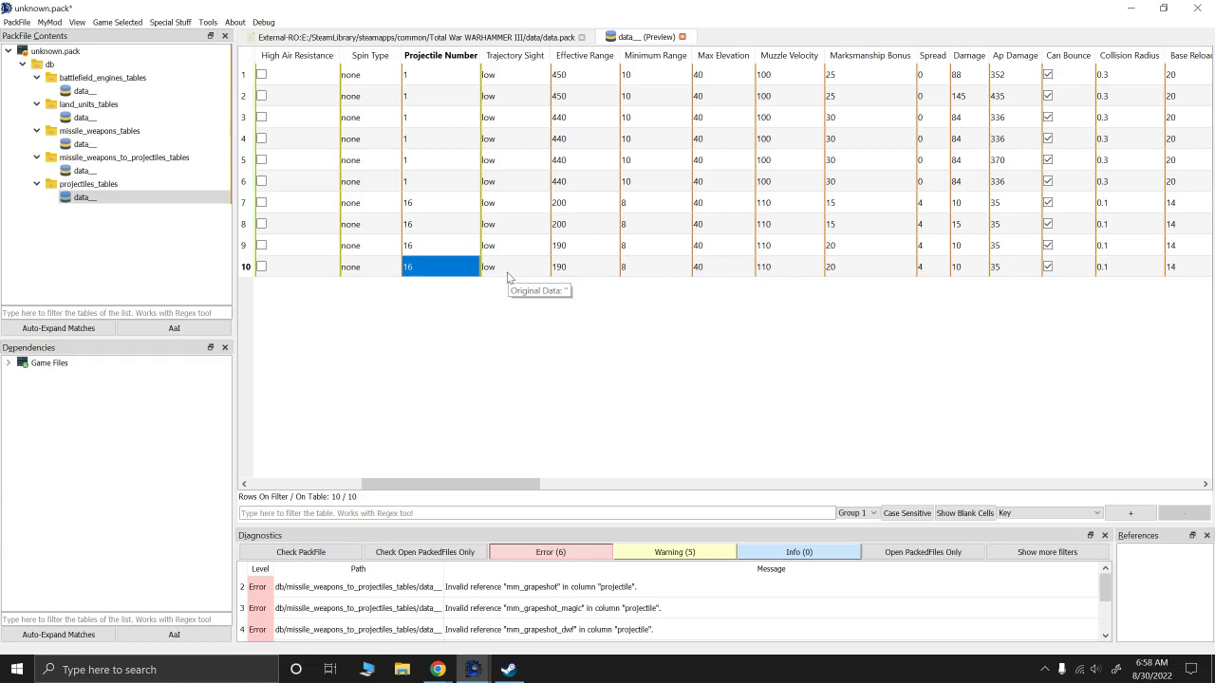
drag(533, 485, 557, 486)
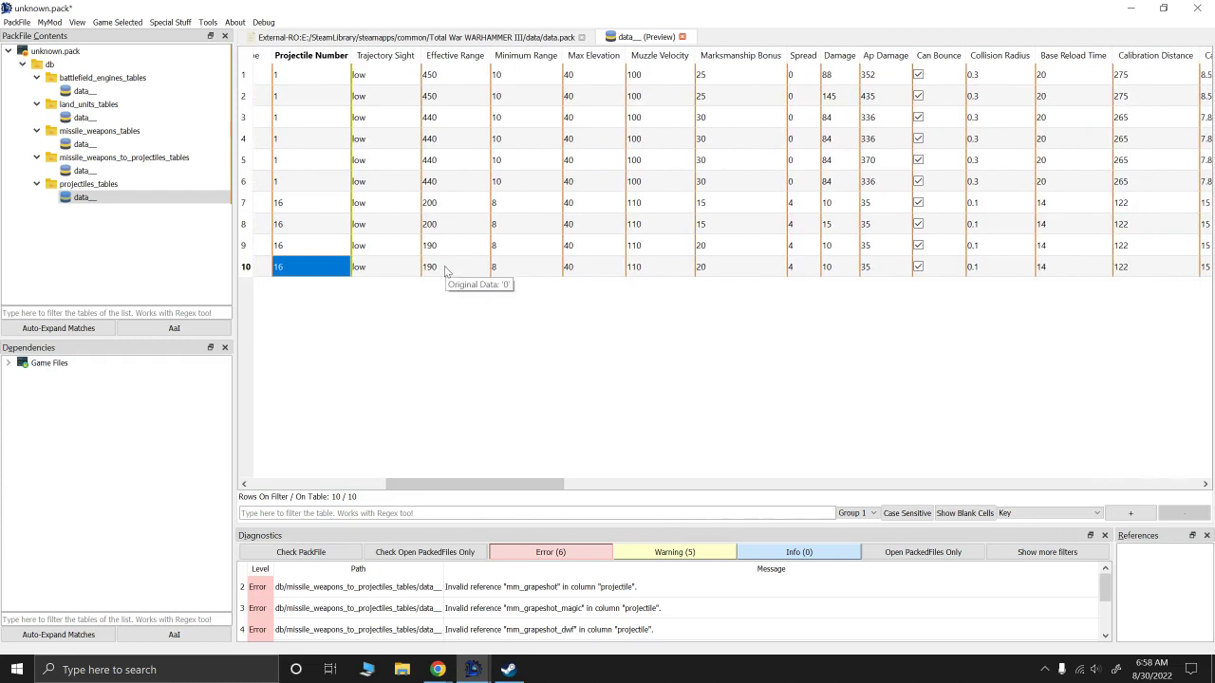
click(437, 204)
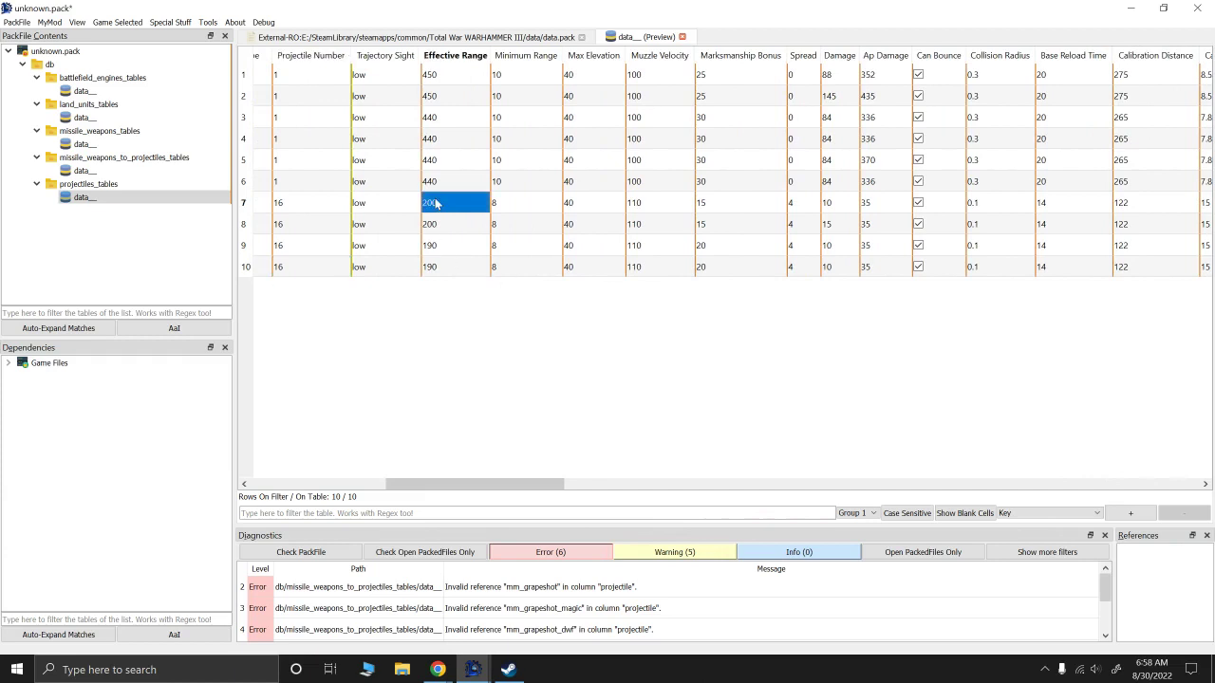
click(436, 79)
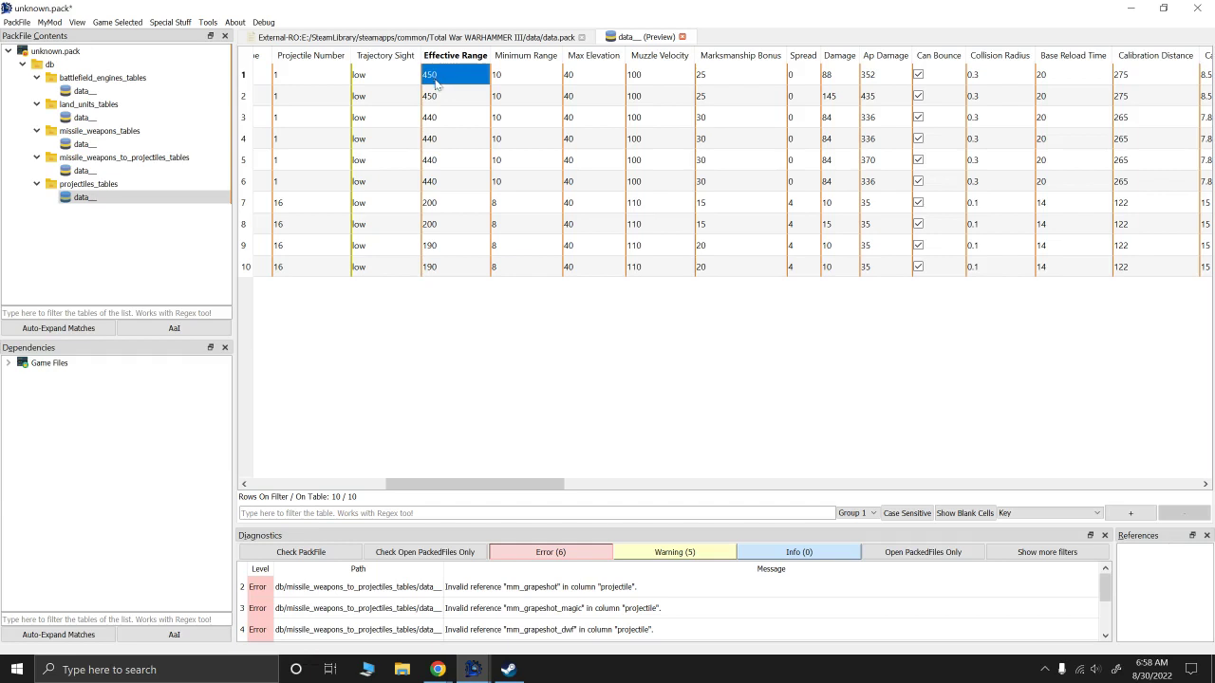
click(438, 205)
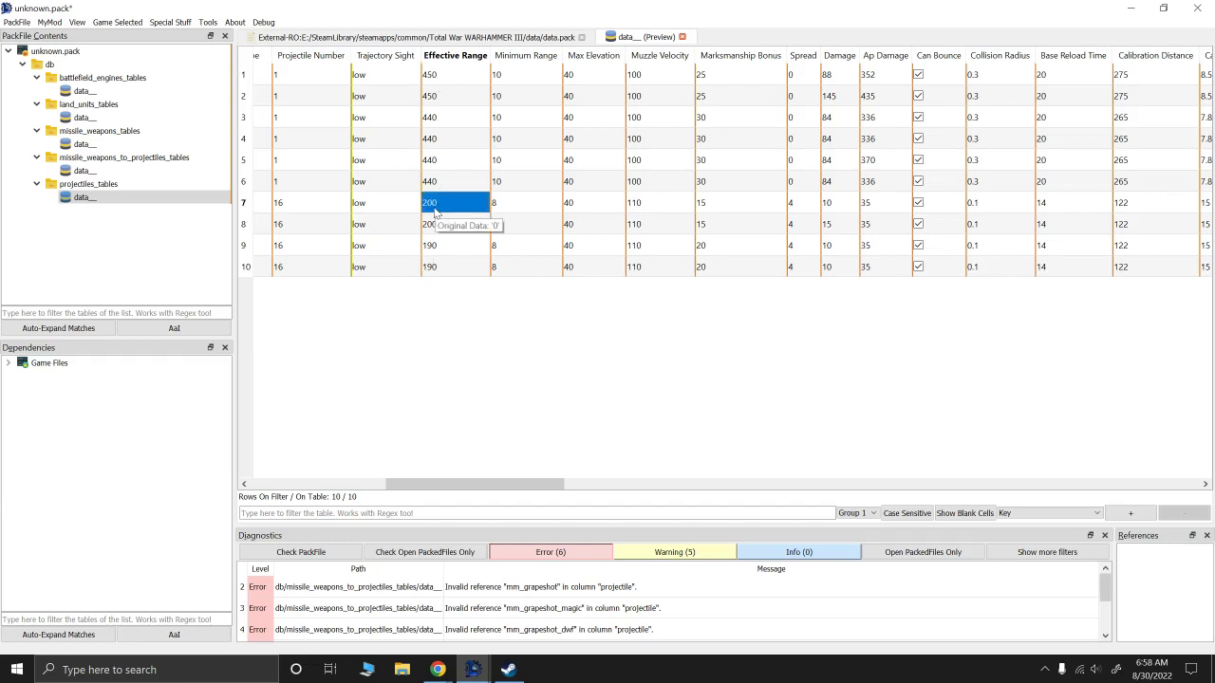
click(436, 247)
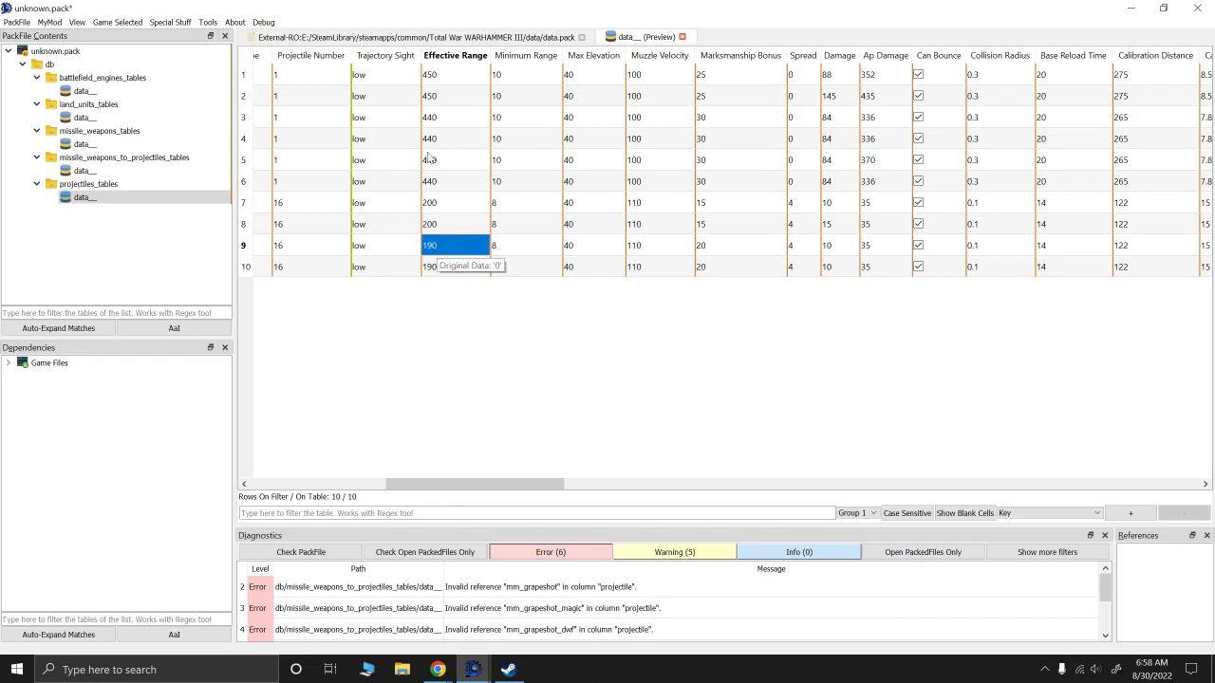
click(436, 140)
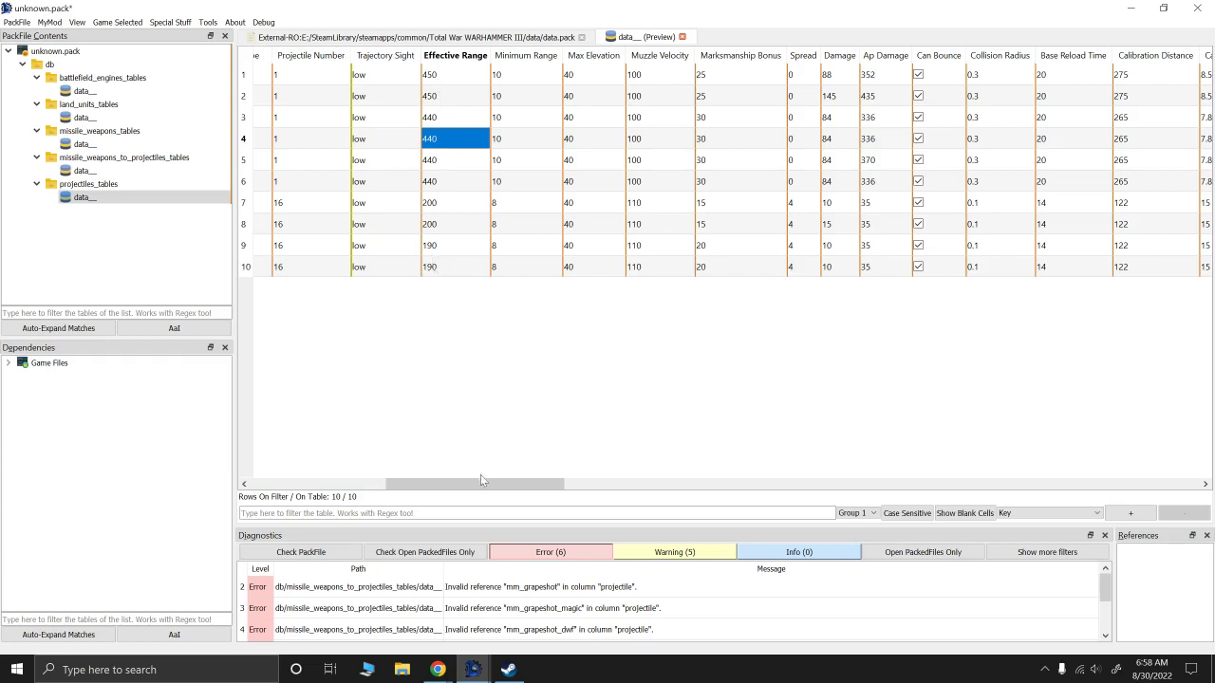
drag(482, 486, 501, 486)
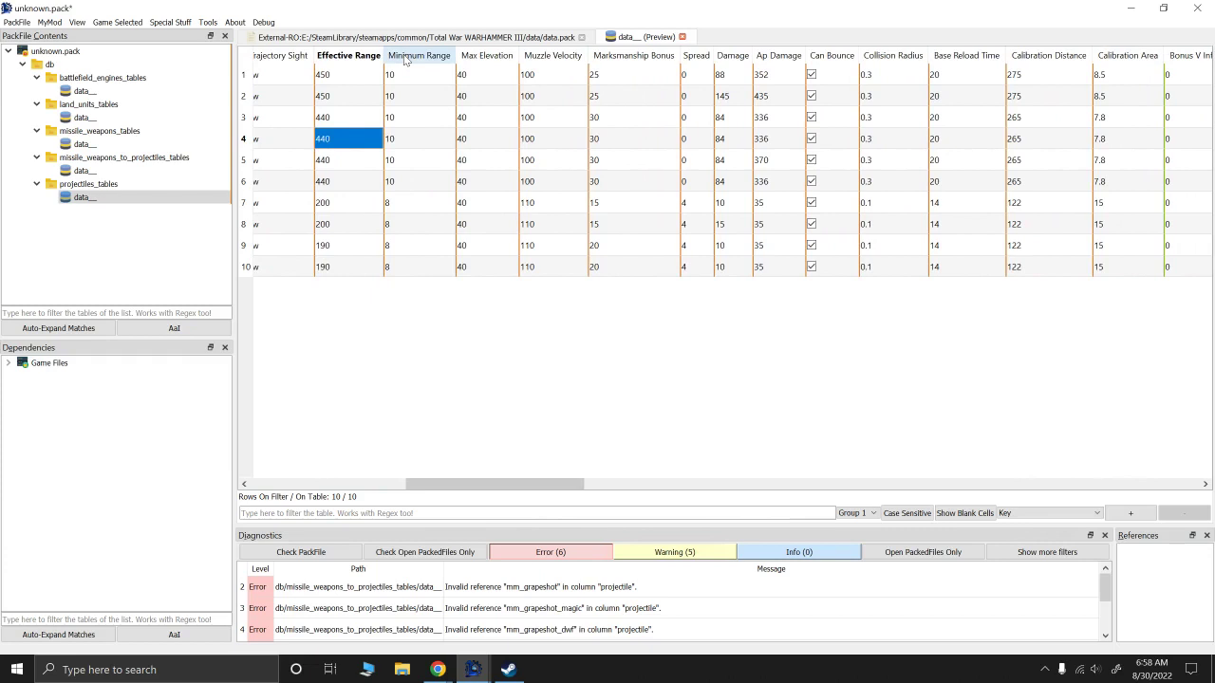
click(414, 228)
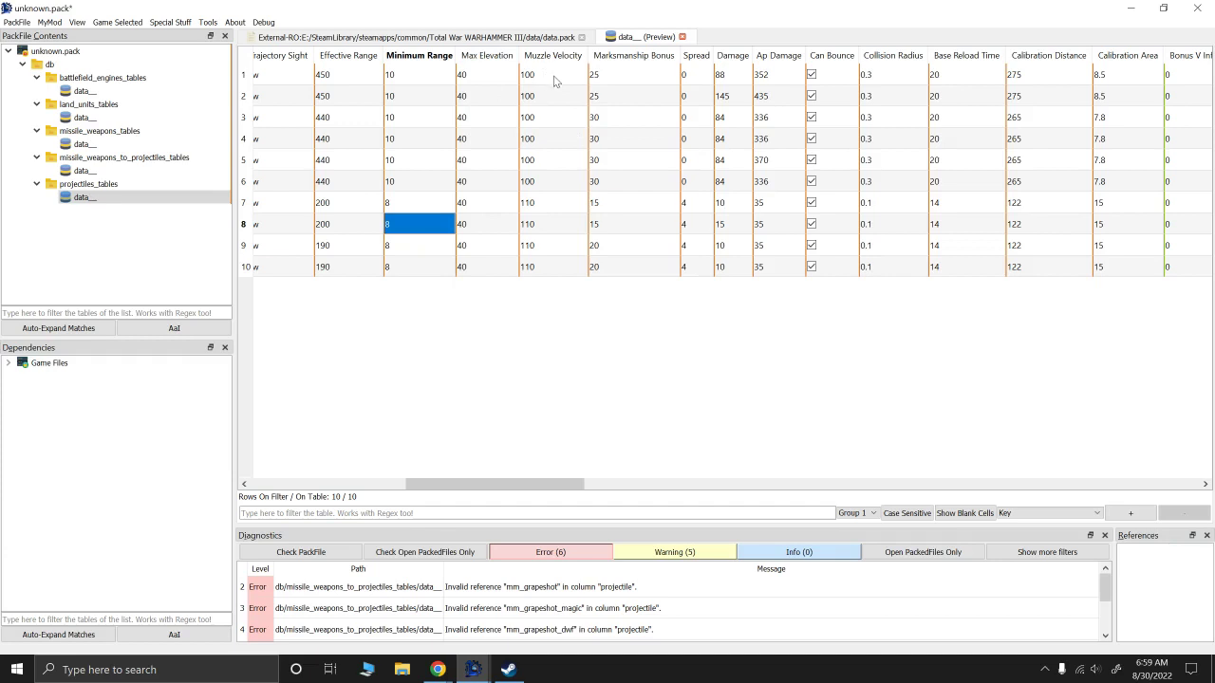
Step: Compare the marksmanship bonus of each grapeshot projectile with that of the original cannon balls
drag(564, 484, 604, 484)
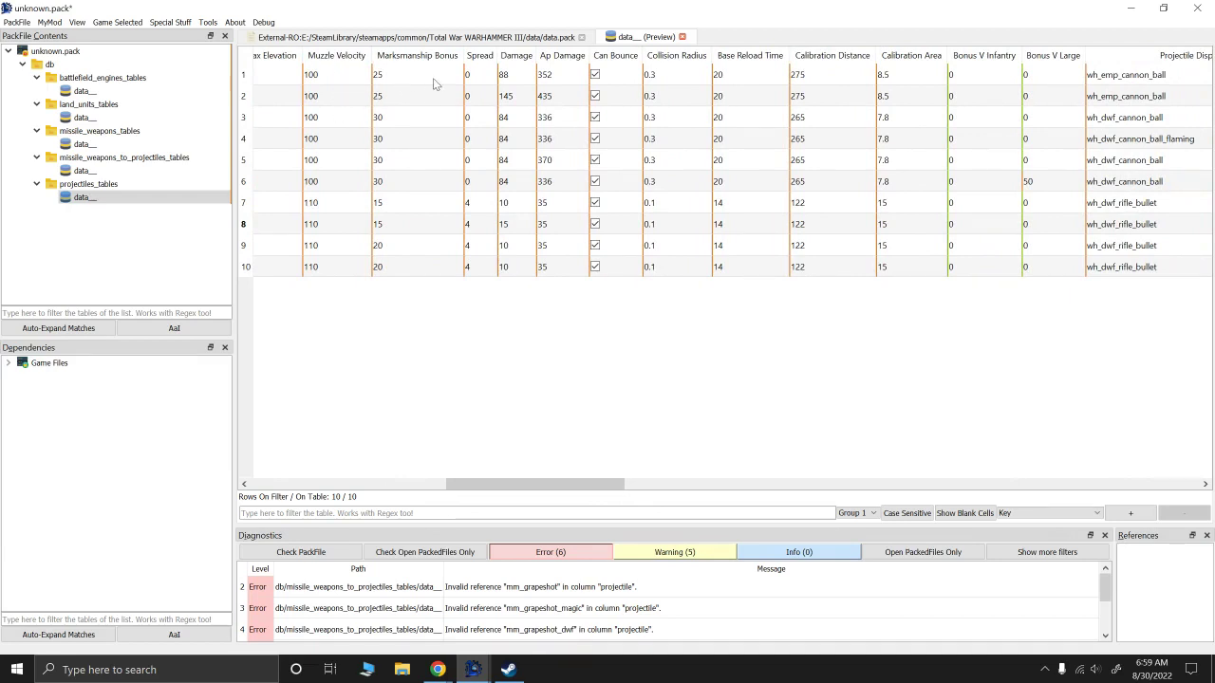
mouse_move(411, 68)
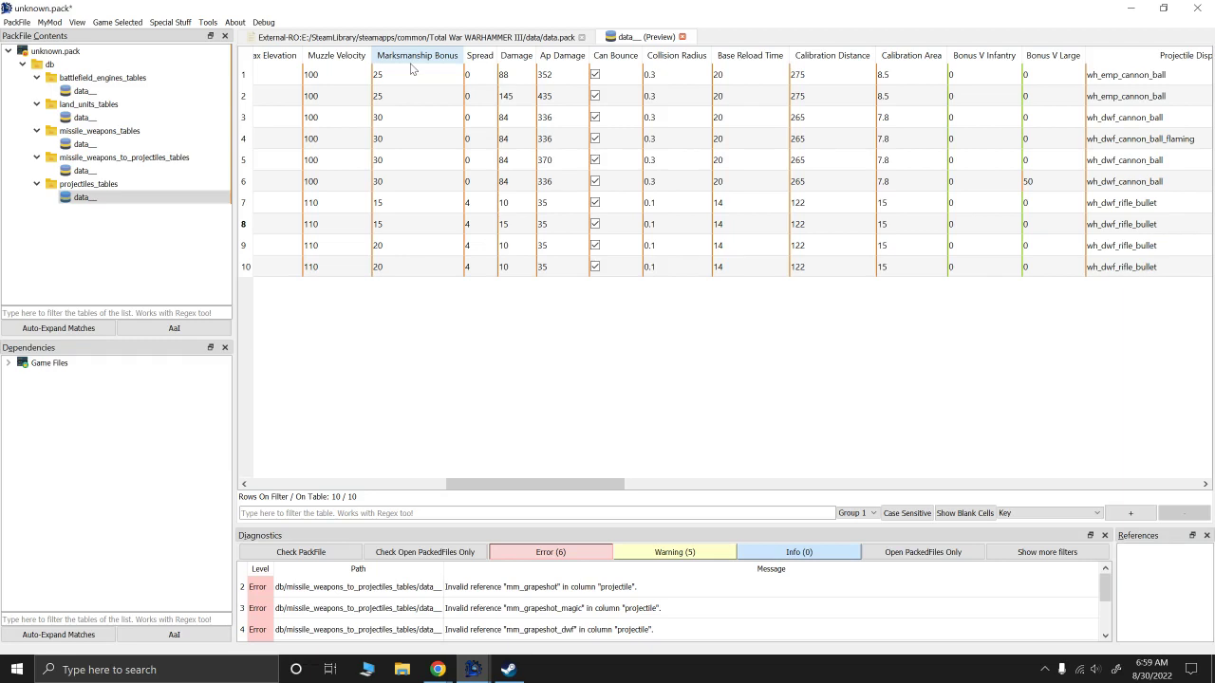
click(397, 203)
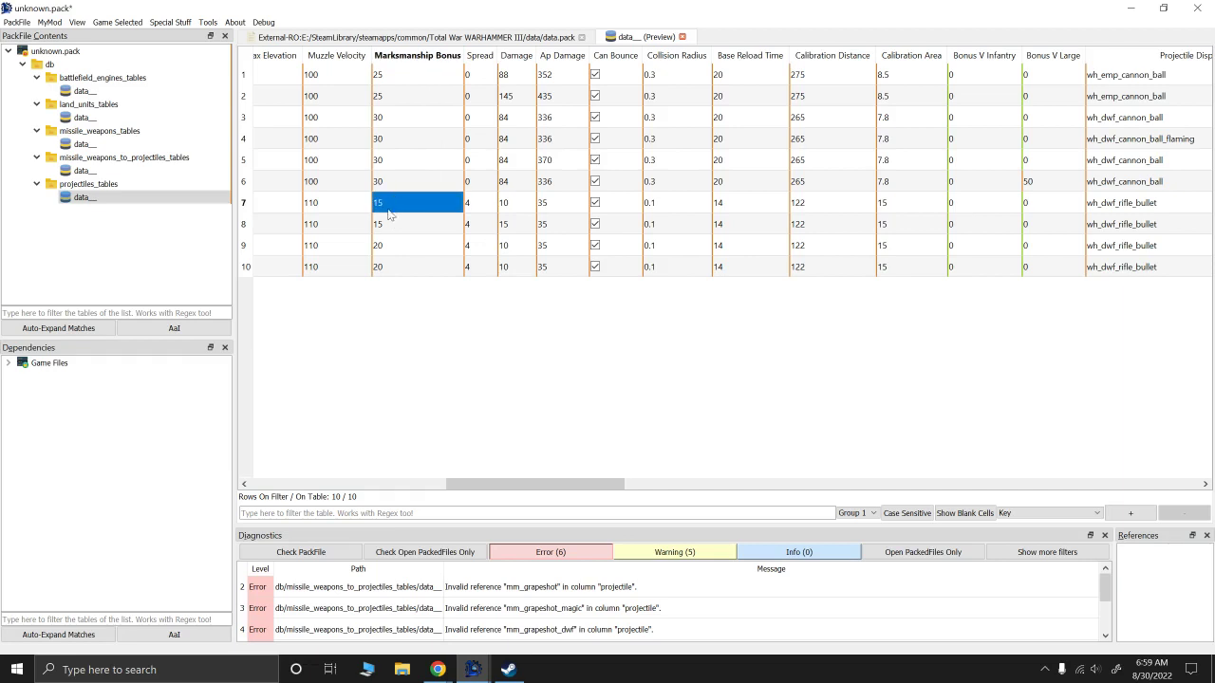
click(388, 224)
click(388, 243)
click(388, 267)
click(404, 81)
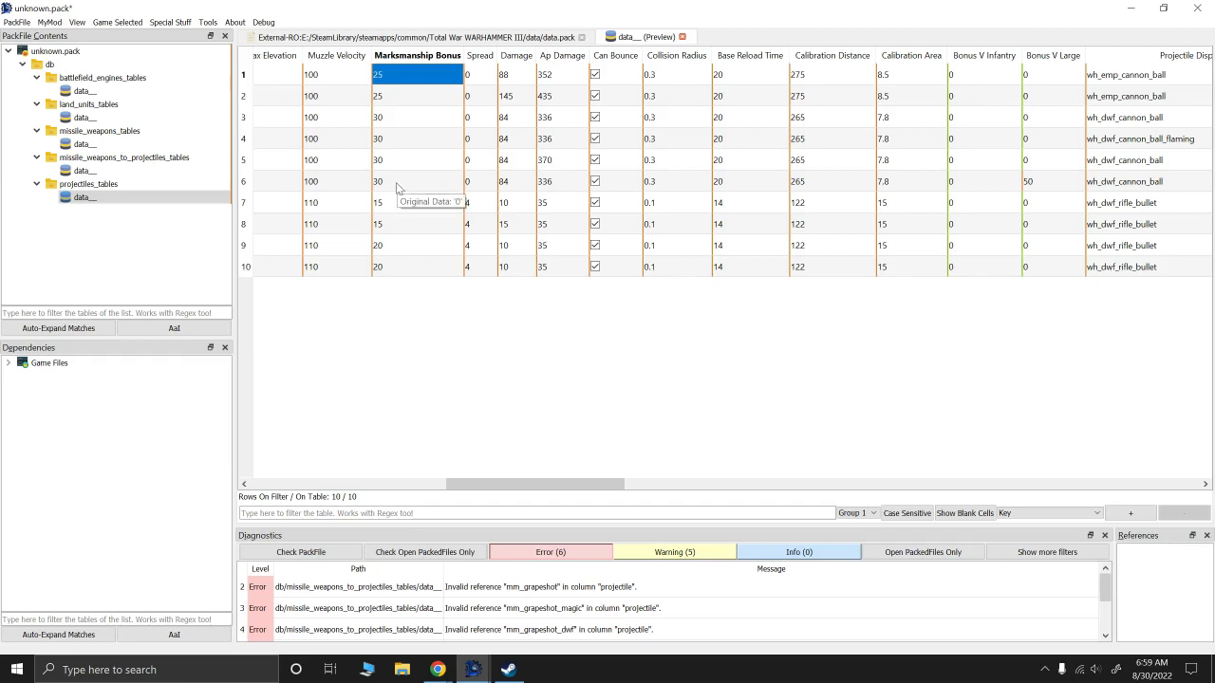
Step: Examine the spread, damage and AP damage of the first grapeshot projectile against the first cannon ball's damage
click(479, 204)
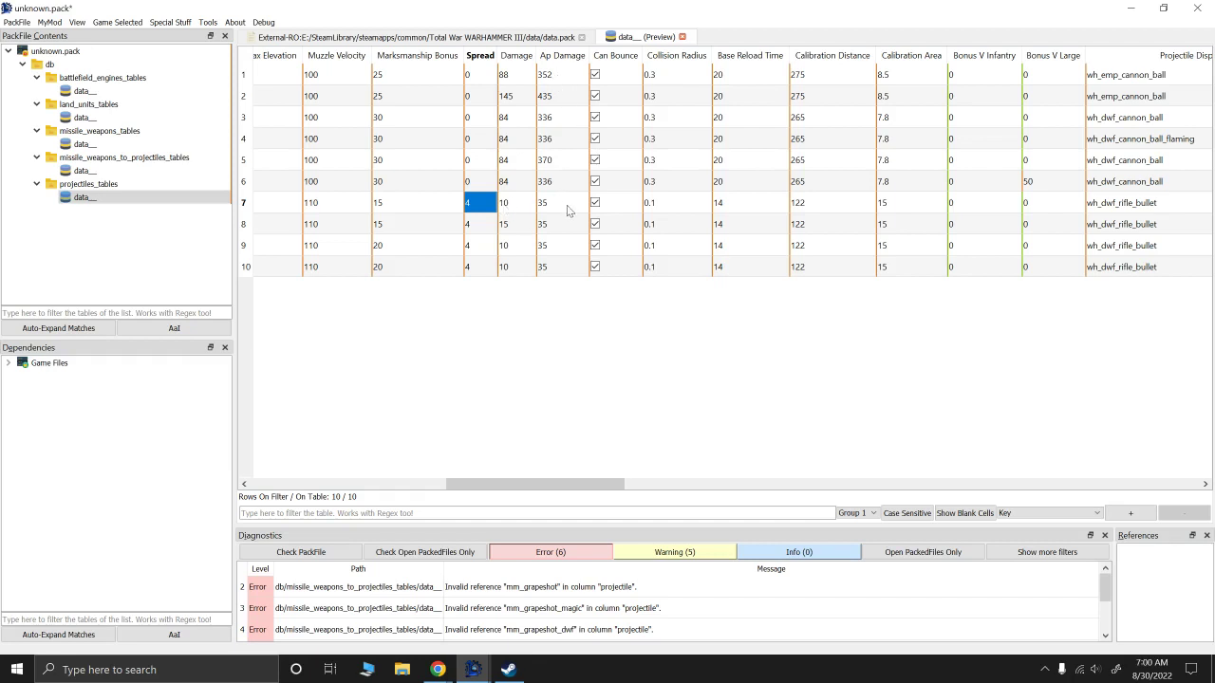
click(516, 76)
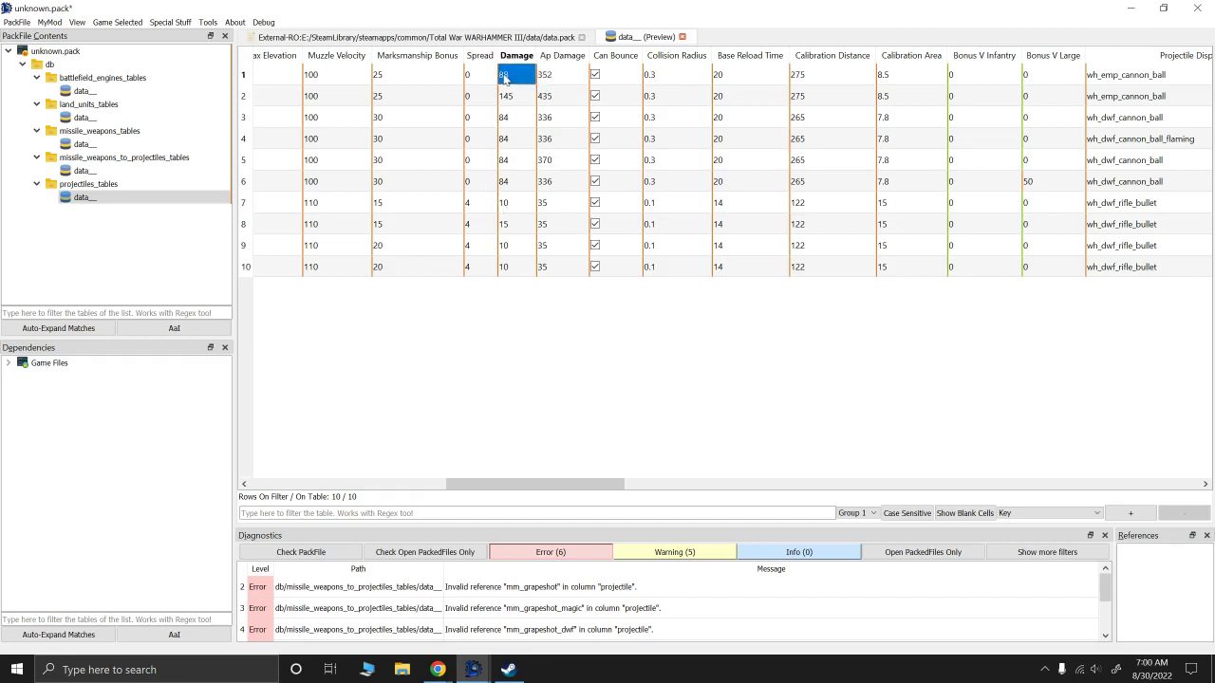
click(527, 205)
click(569, 205)
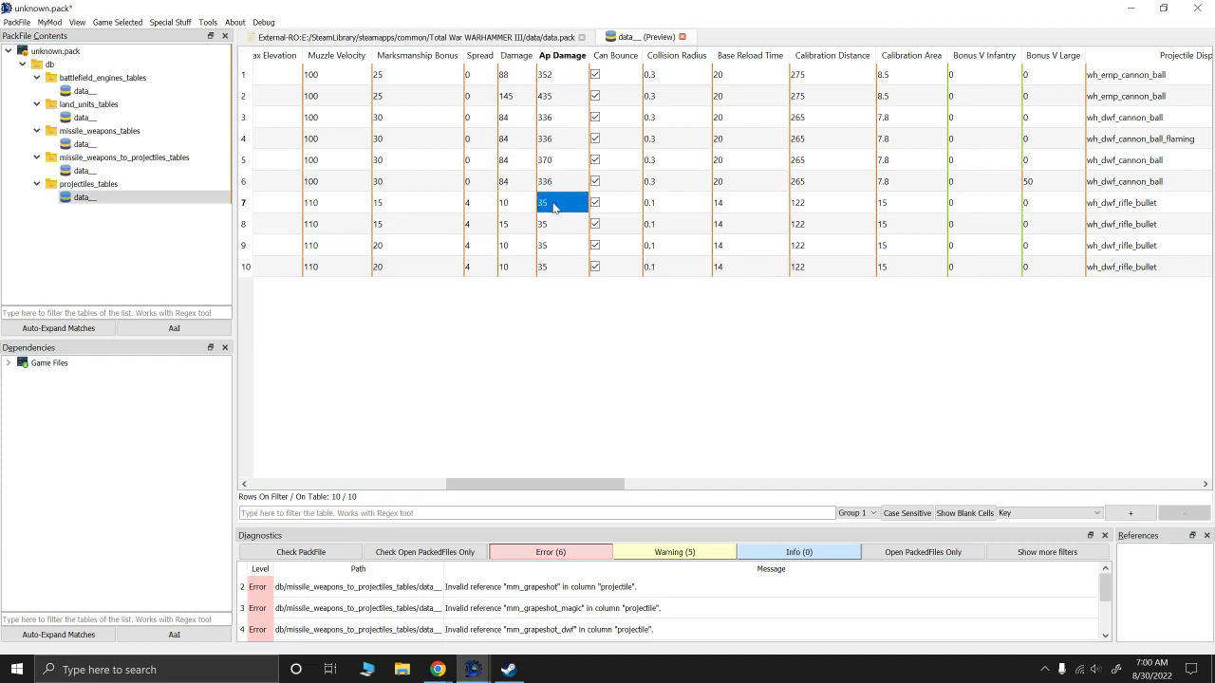
click(522, 205)
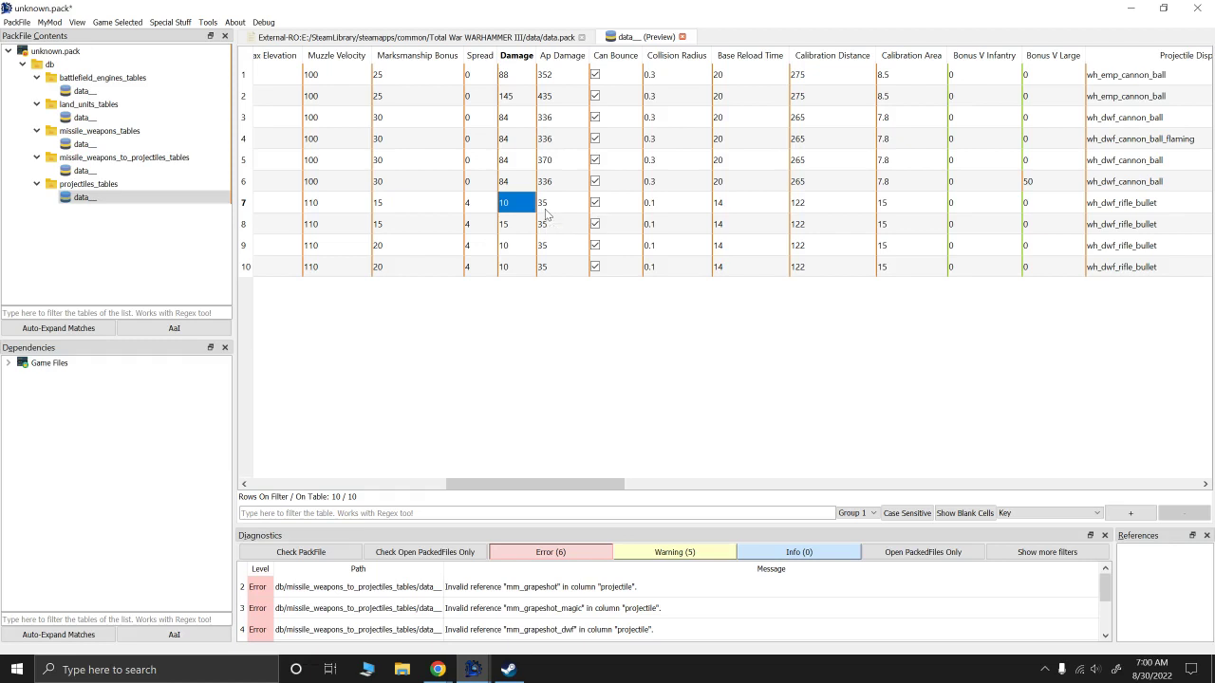
Step: Compare the collision radius of the first grapeshot projectile with the cannon balls' and read that column's description
scroll(590, 485, right, 2)
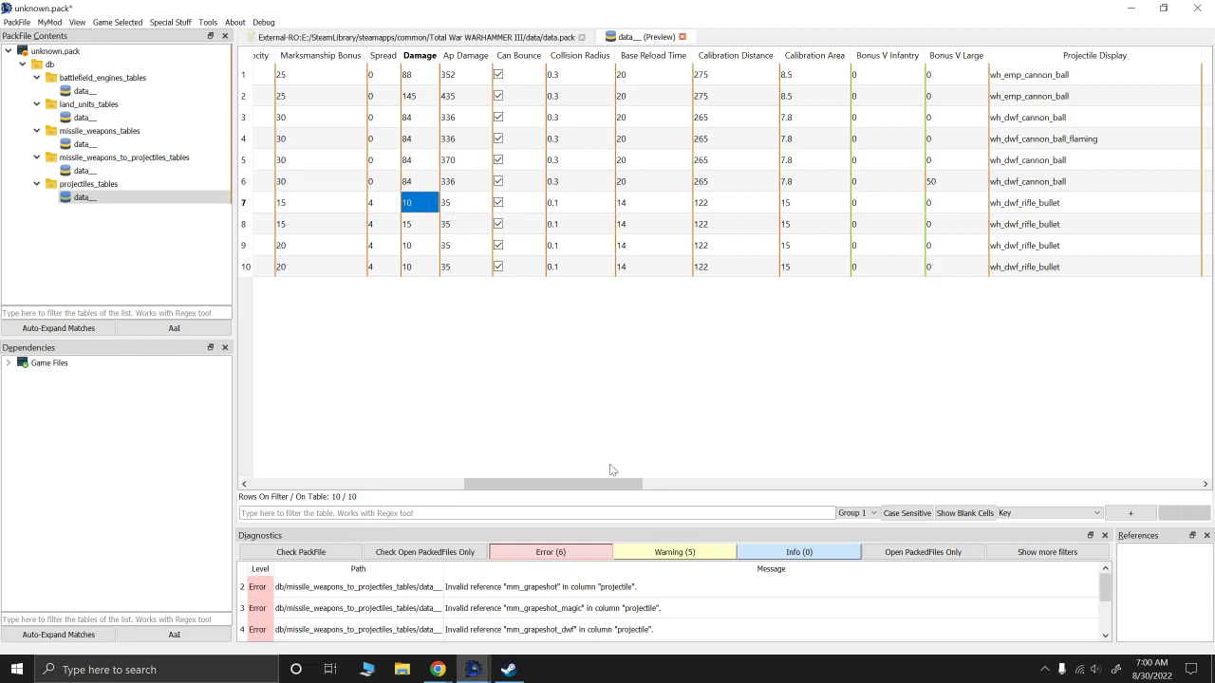
drag(613, 485, 618, 485)
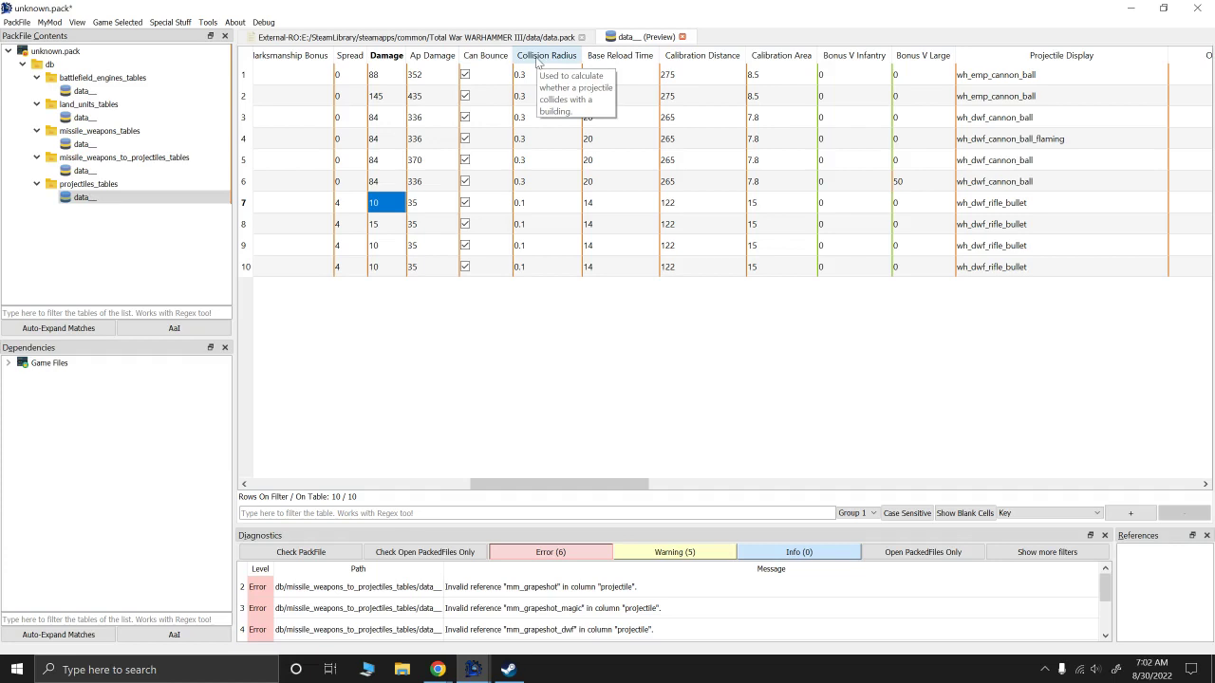
click(527, 201)
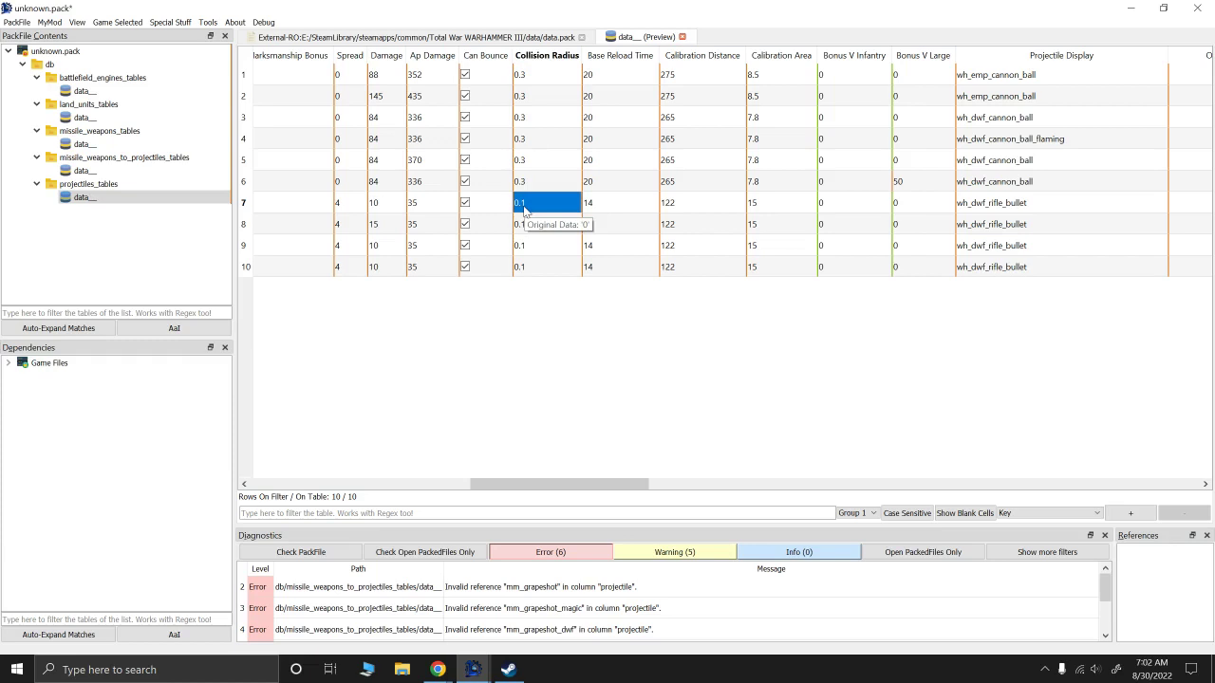
click(529, 188)
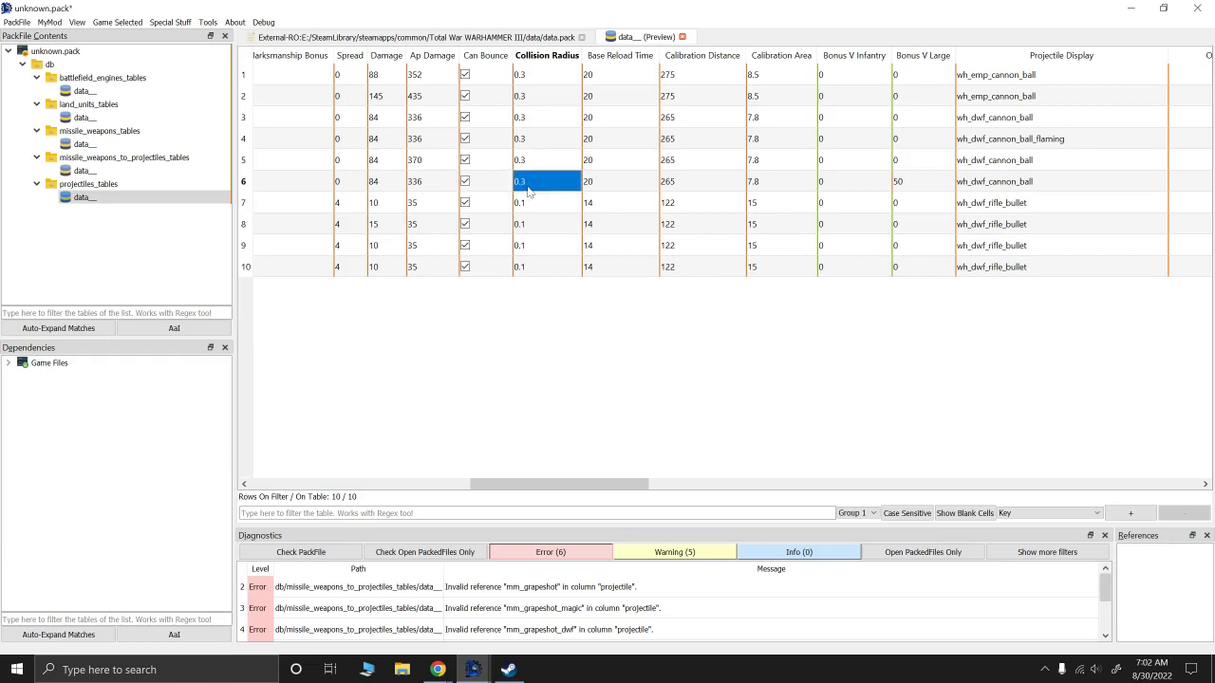
click(537, 84)
click(537, 166)
click(535, 98)
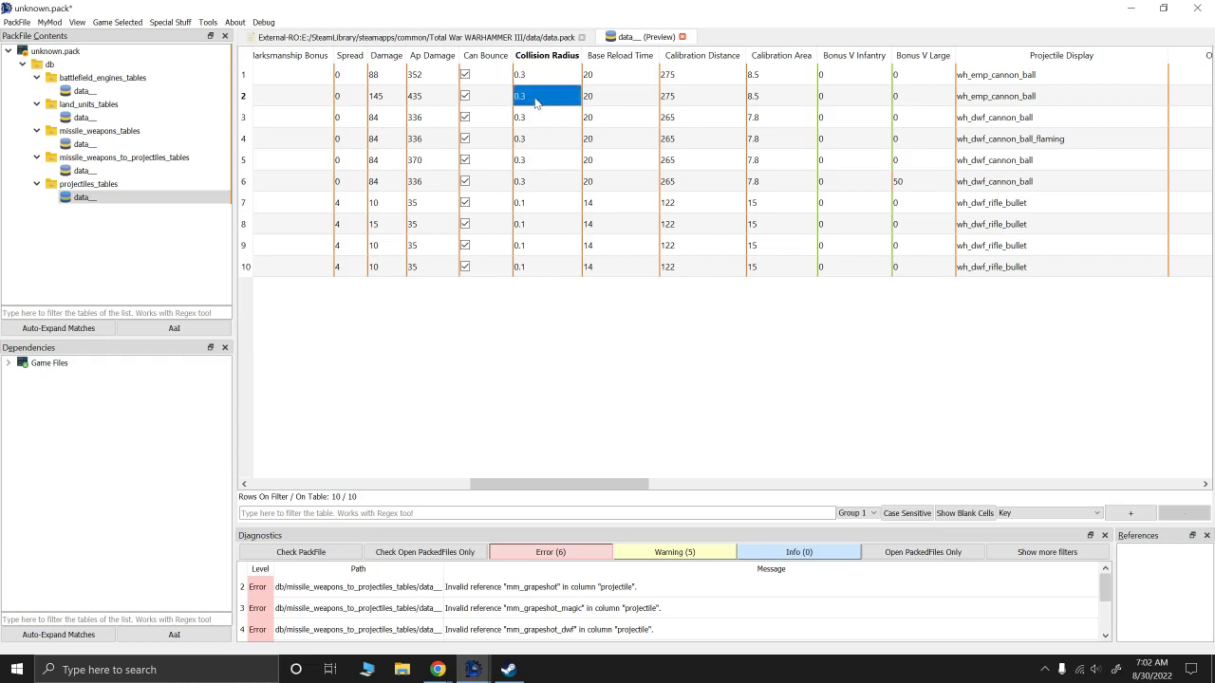
click(529, 205)
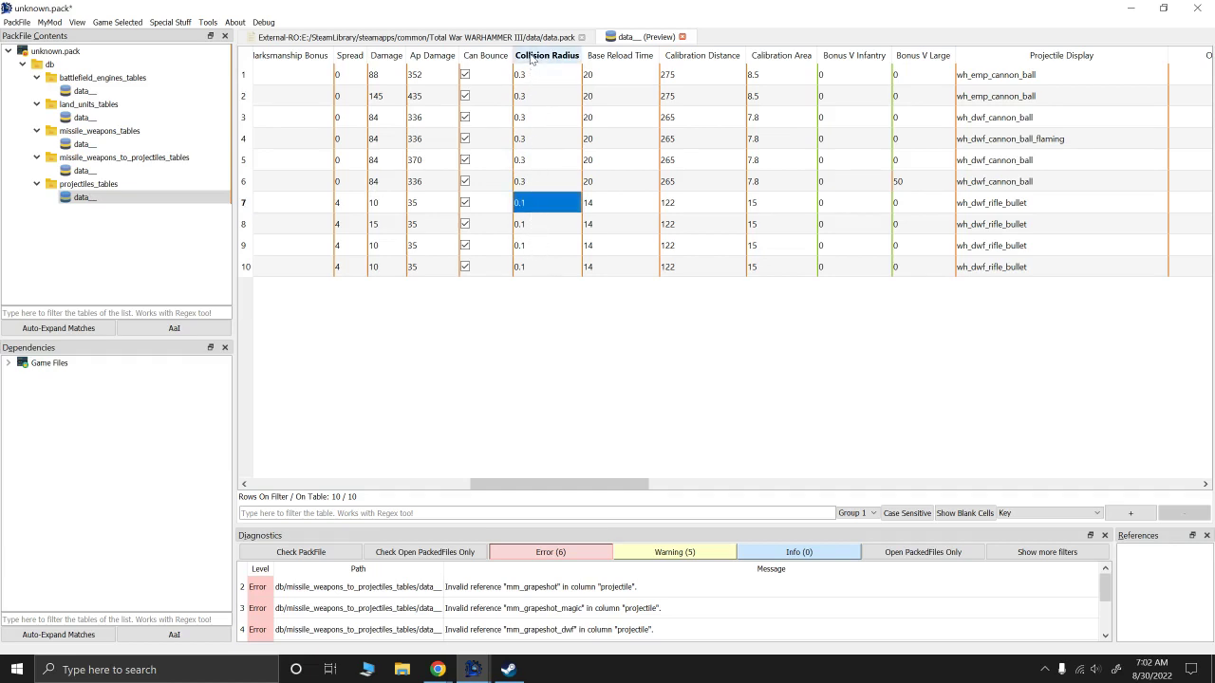
mouse_move(532, 59)
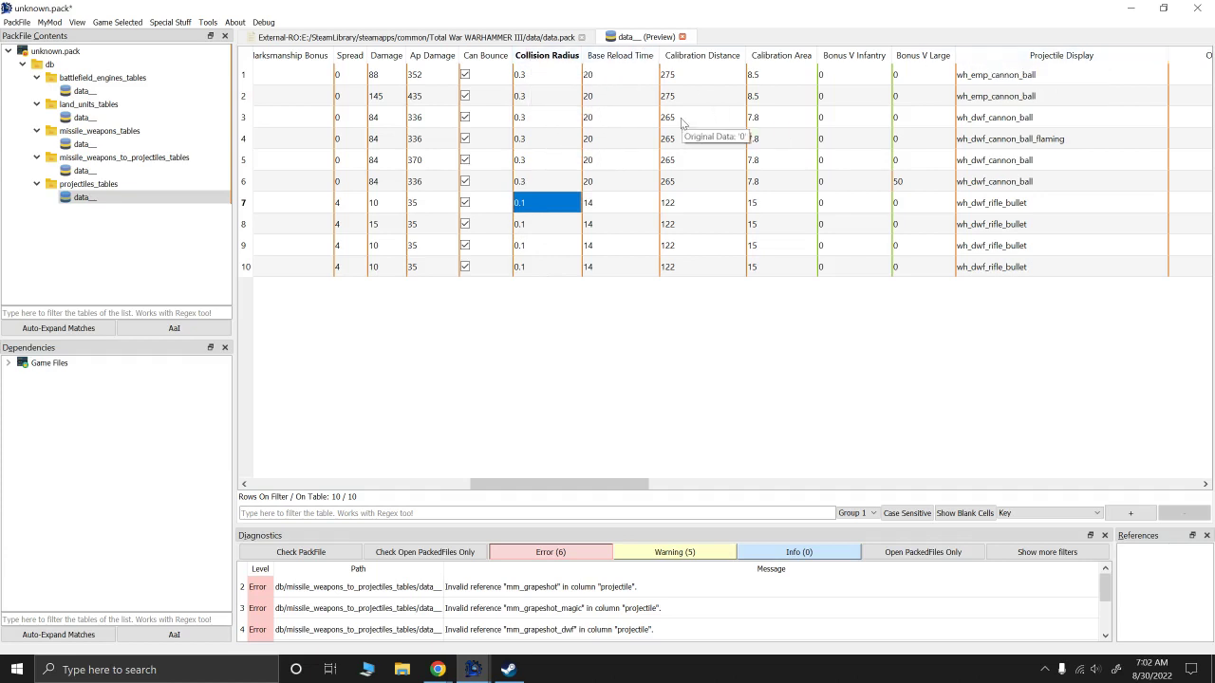
Step: Review the base reload time of the six original cannon ball rows, selecting them together
drag(604, 495, 641, 493)
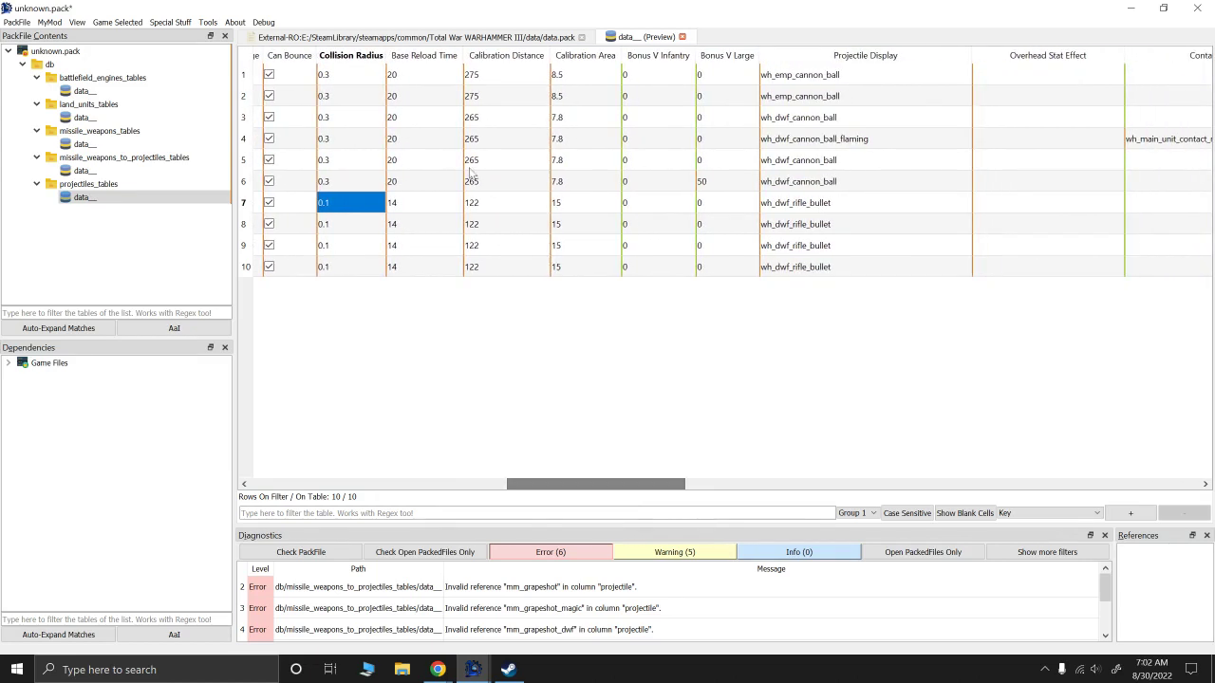
click(400, 80)
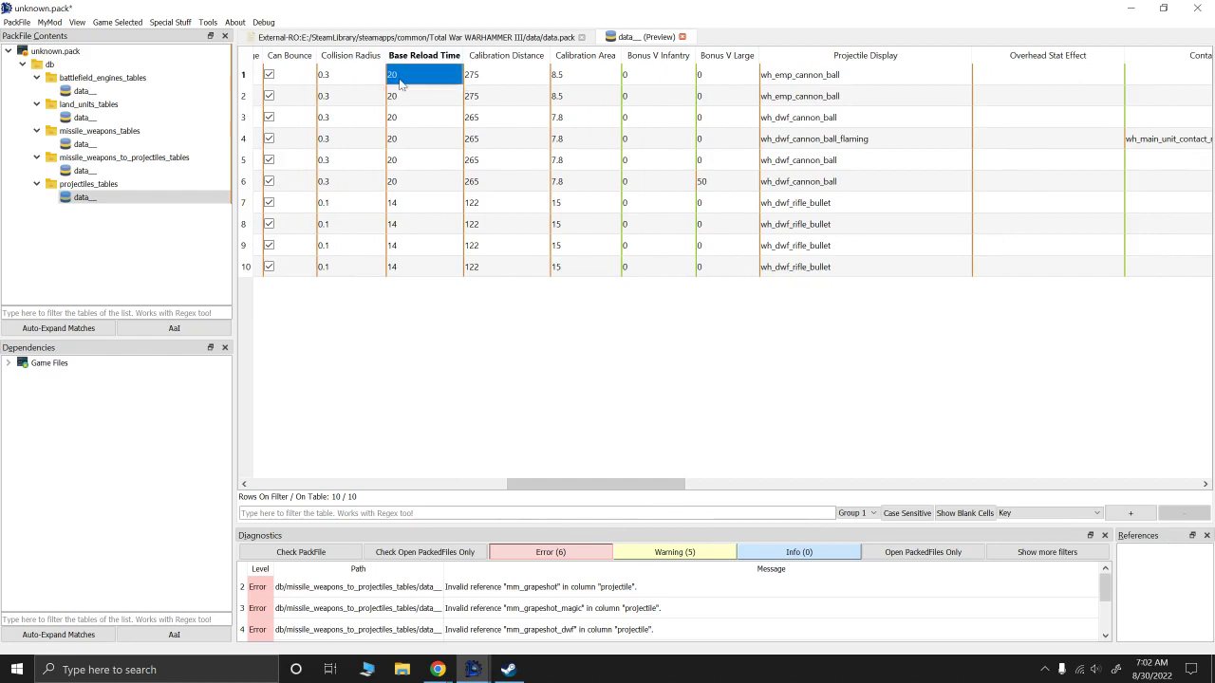
click(400, 180)
click(401, 80)
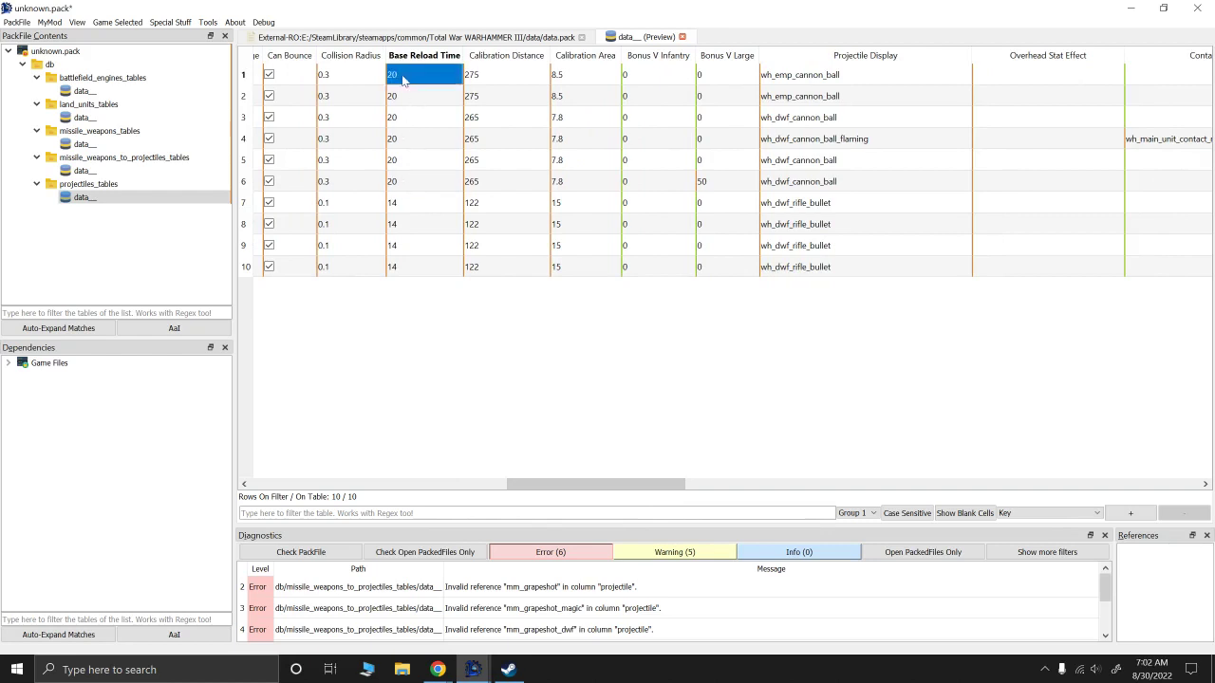
shift+click(398, 180)
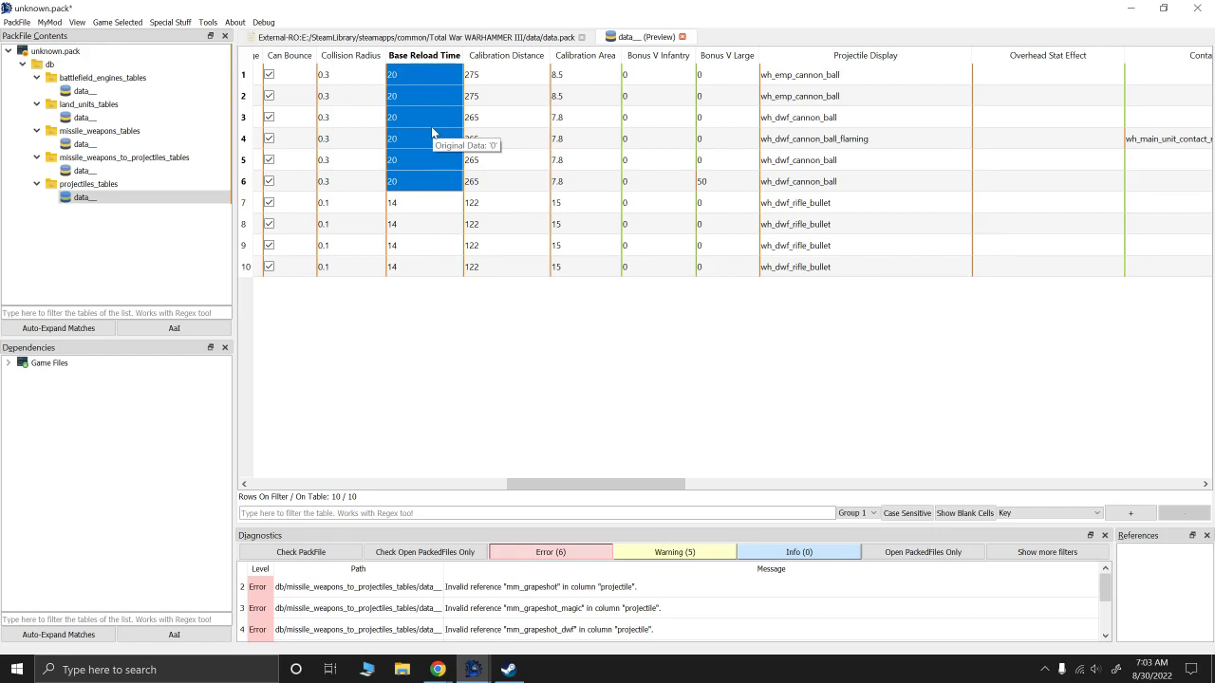
Step: Compare the calibration distance and calibration area of the first grapeshot projectile with those of the original cannon balls
click(537, 81)
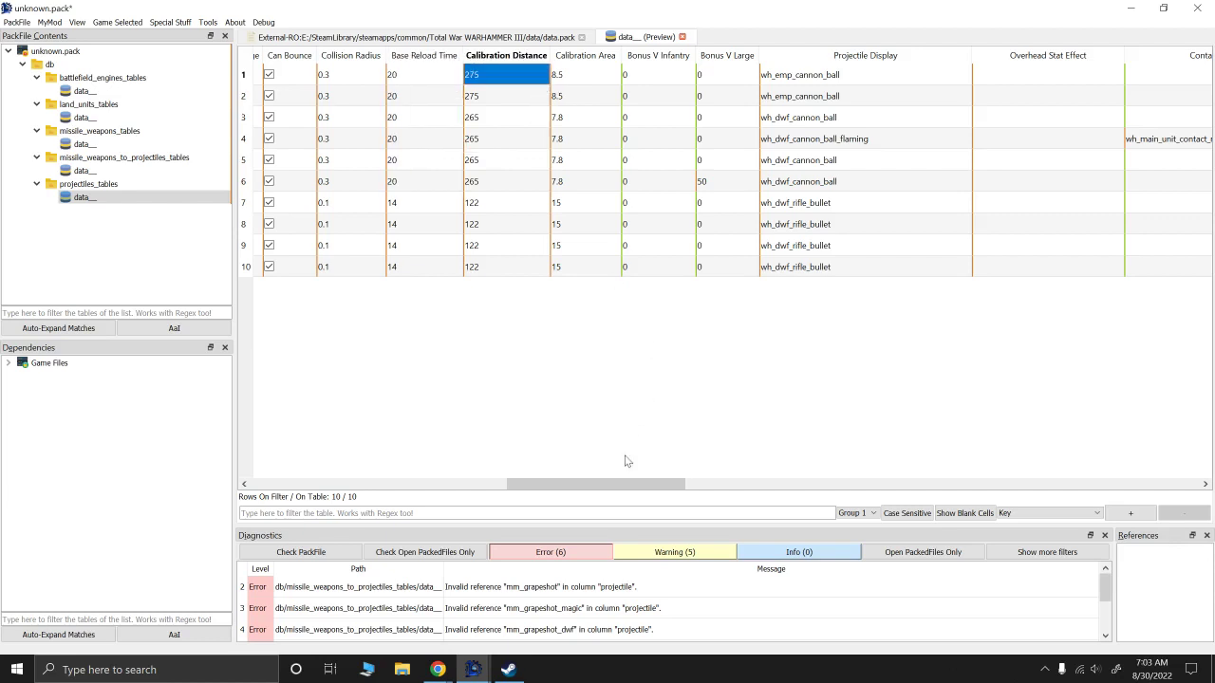
drag(619, 484, 634, 488)
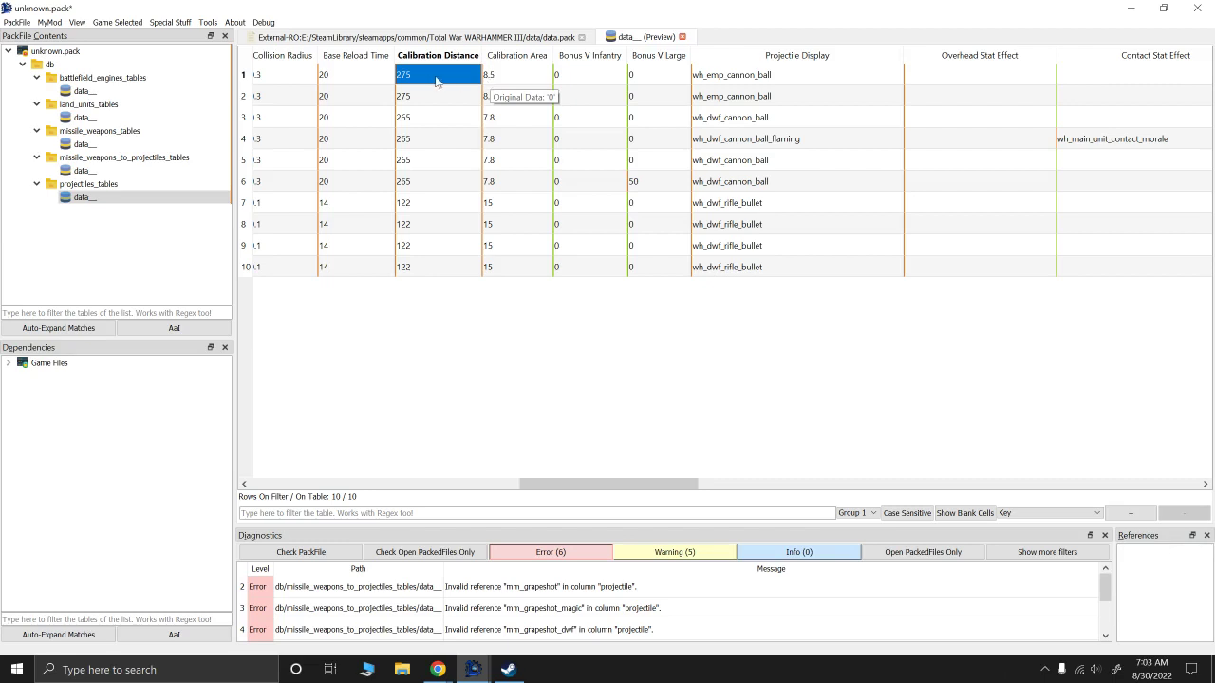
click(418, 204)
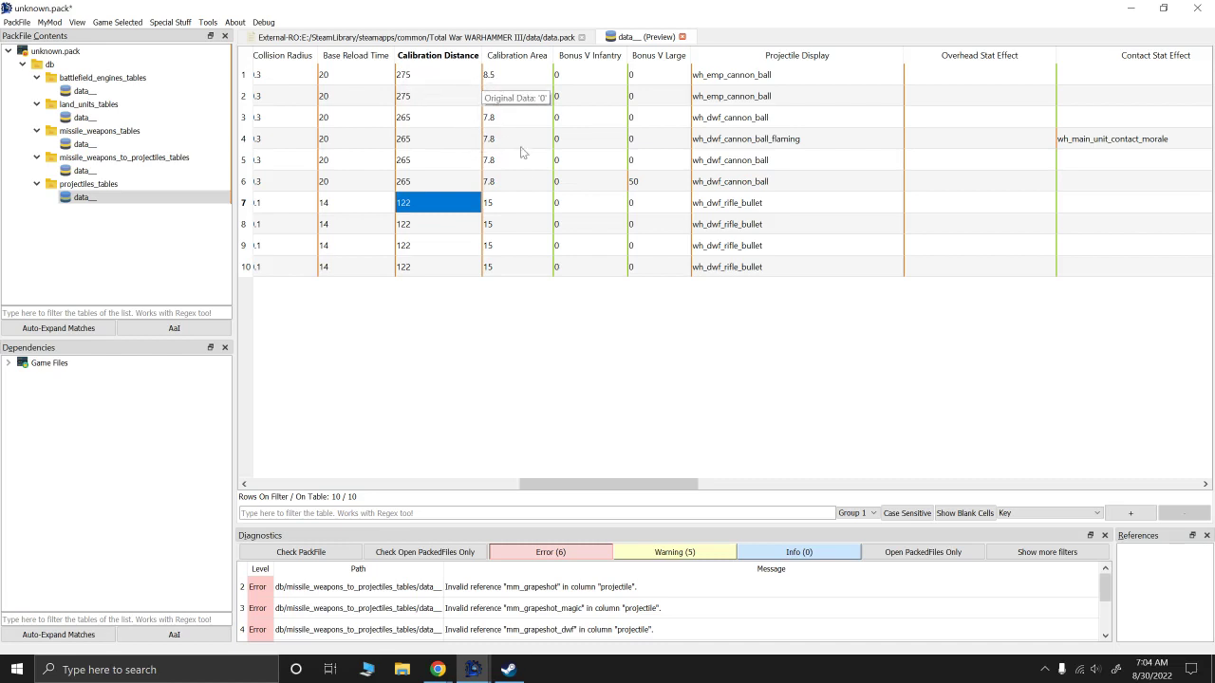
click(506, 205)
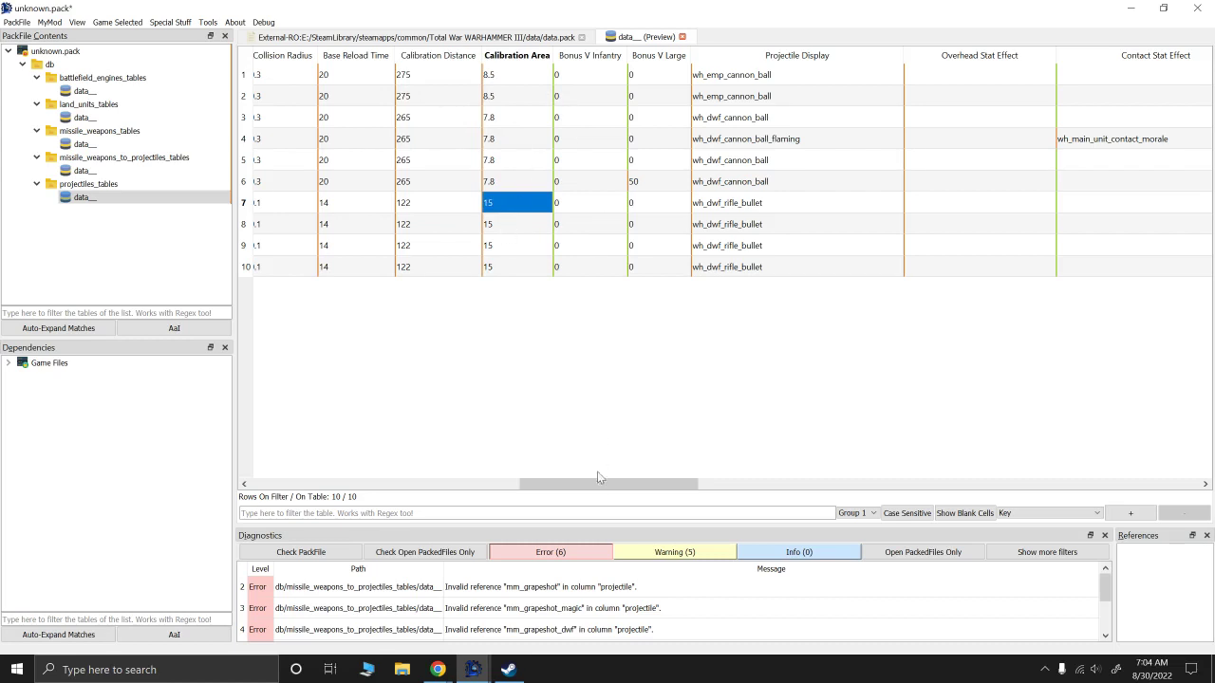
Step: Compare the infantry and large bonuses and the projectile display of the first grapeshot projectile with those of the original cannon balls
drag(598, 480, 618, 480)
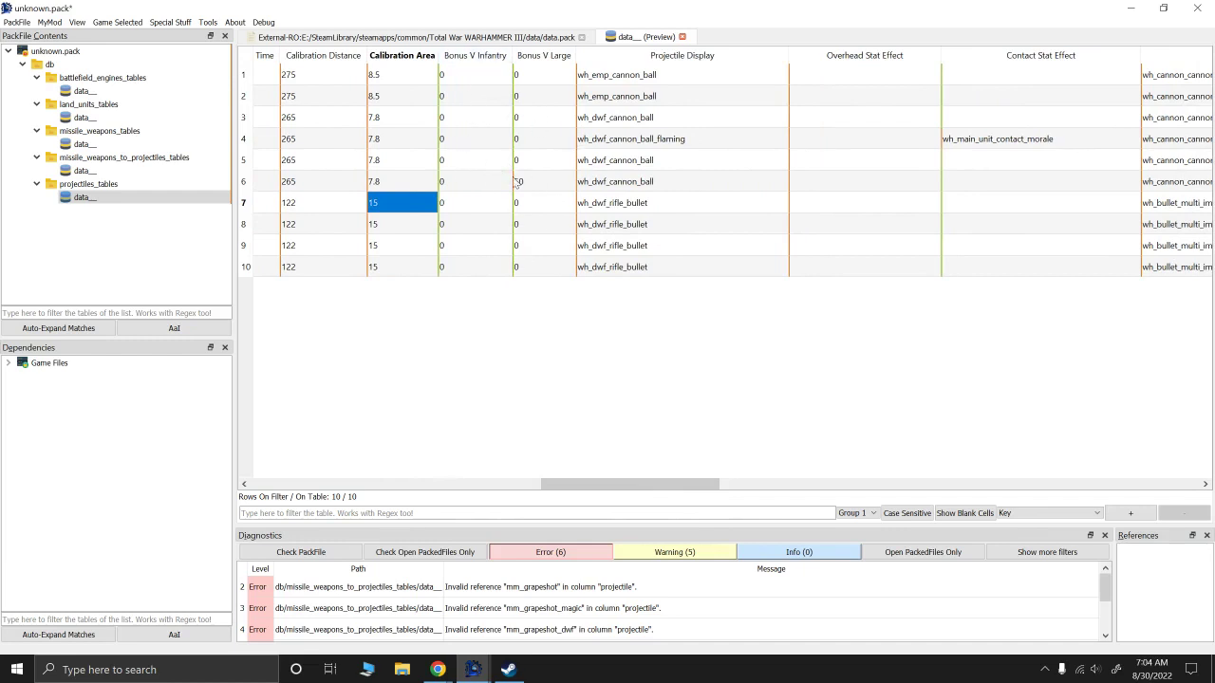
drag(628, 481, 661, 483)
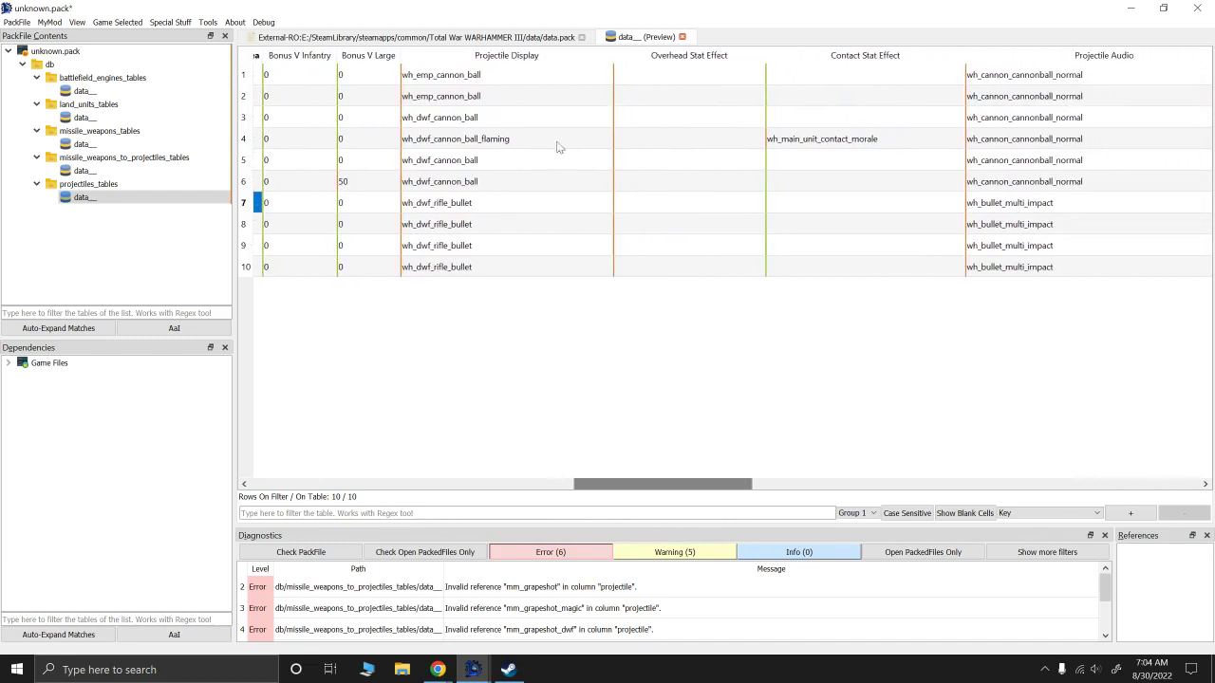
click(439, 208)
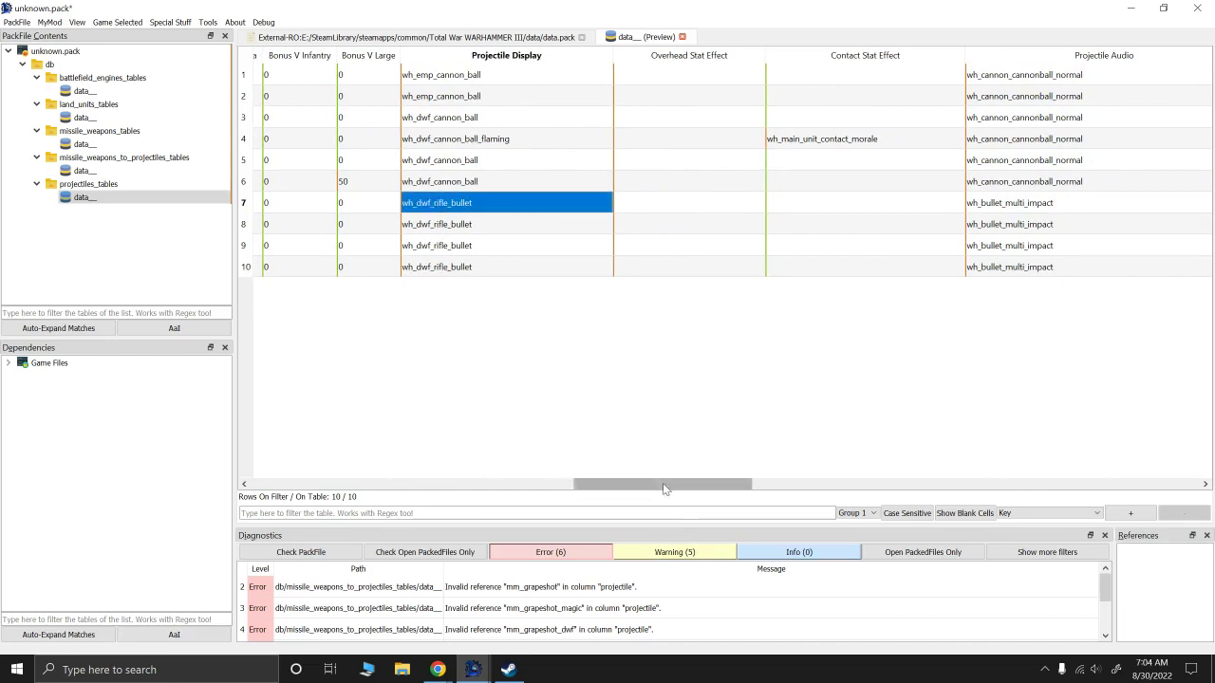
Step: Review the flaming Dwarf cannon ball's contact stat effect and the first grapeshot projectile's audio entry
drag(664, 487, 693, 487)
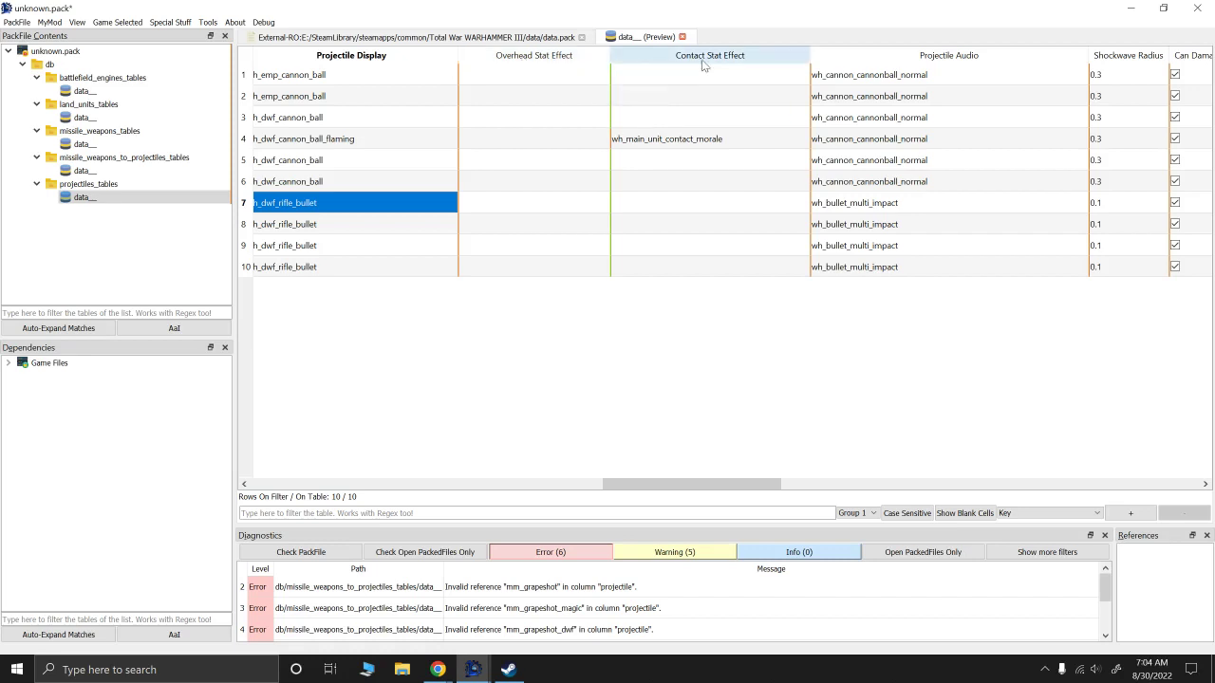
click(659, 145)
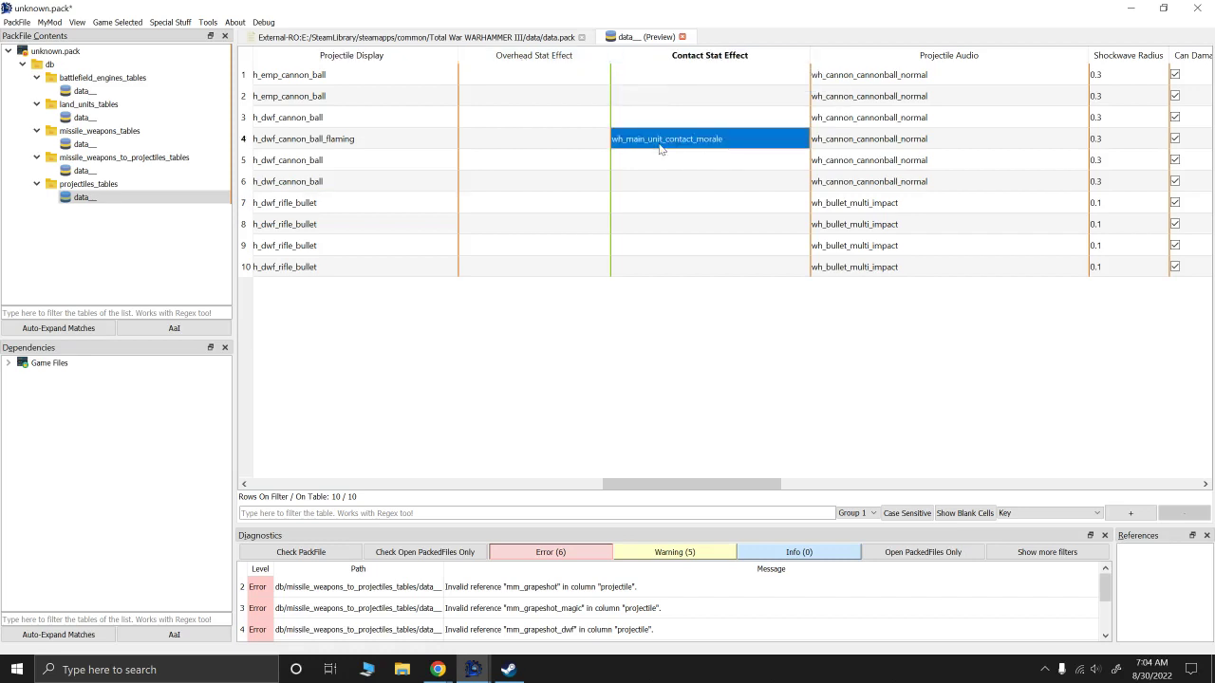
drag(696, 486, 767, 484)
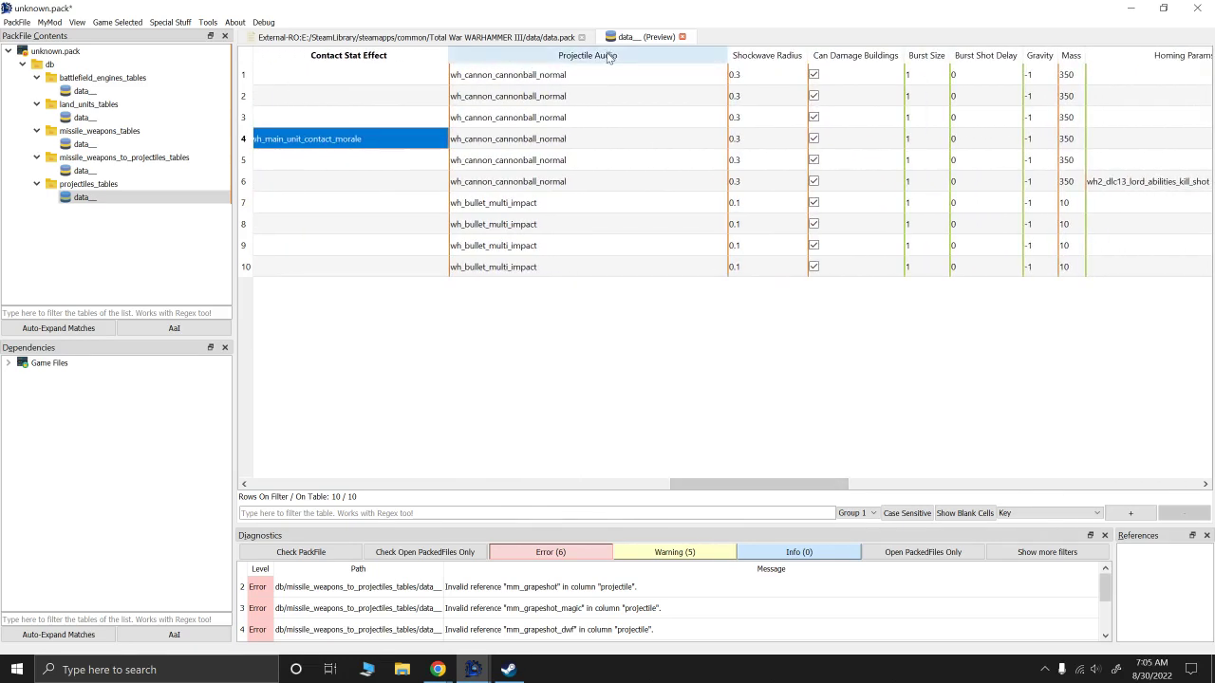
click(505, 205)
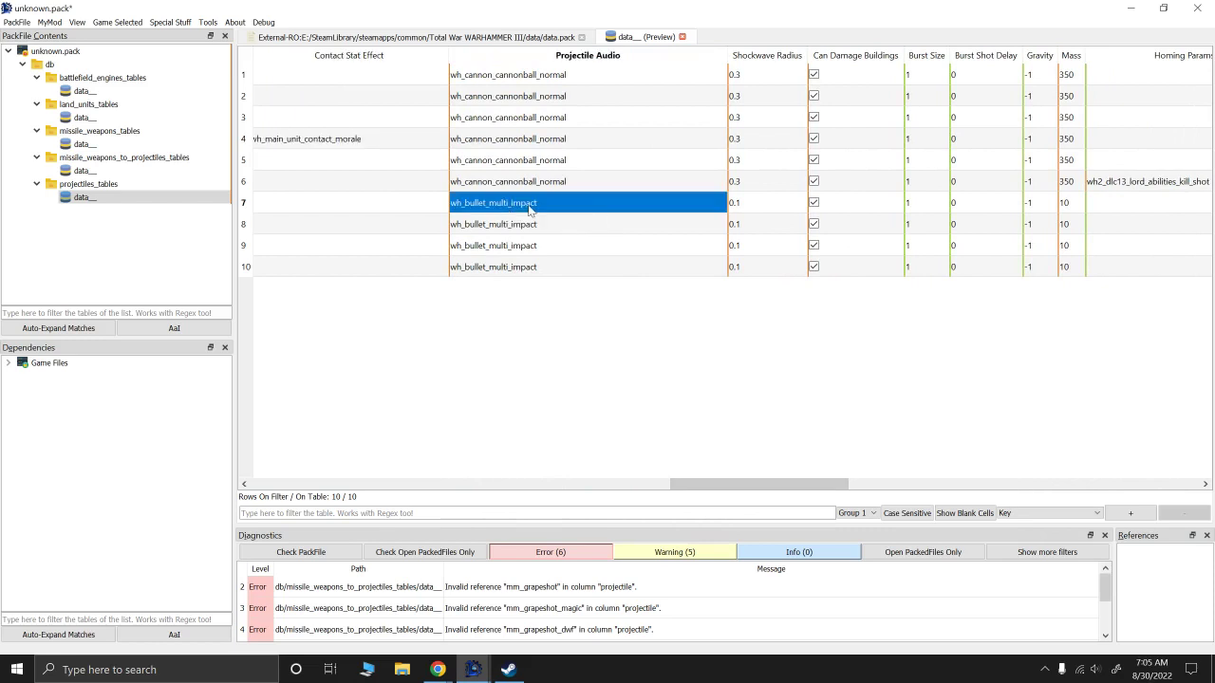
Step: Read the Shockwave Radius column's description and look back over the damage, collision radius and calibration columns
drag(744, 479, 774, 481)
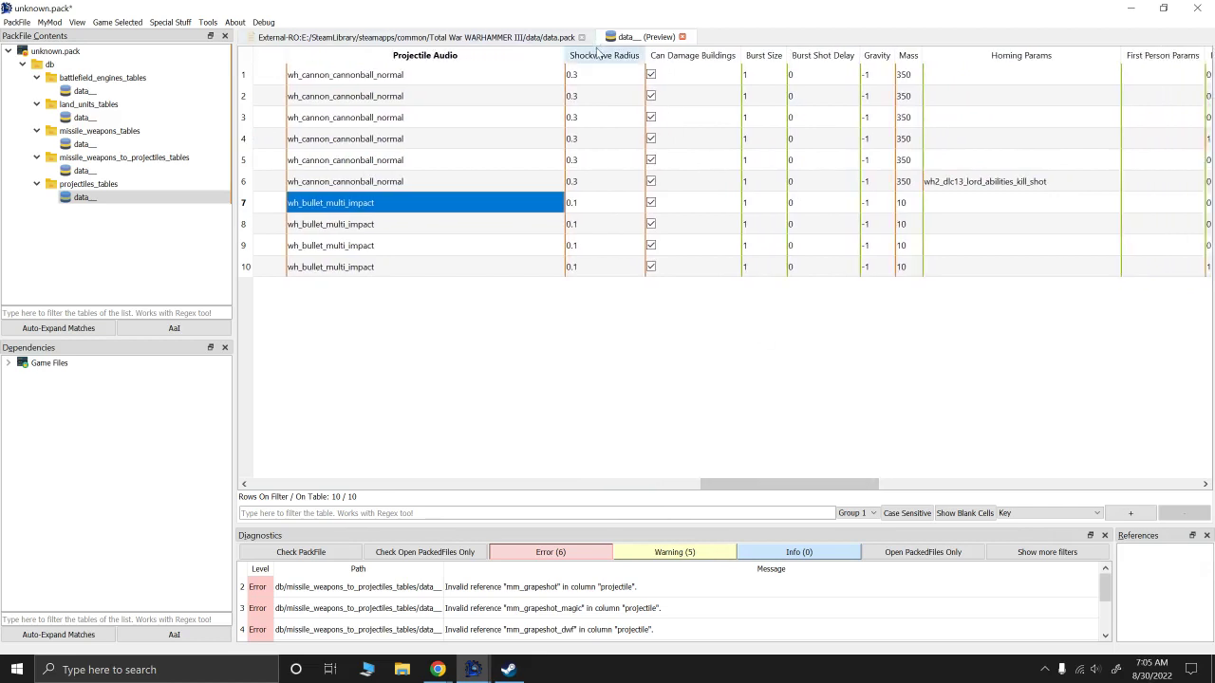
mouse_move(598, 55)
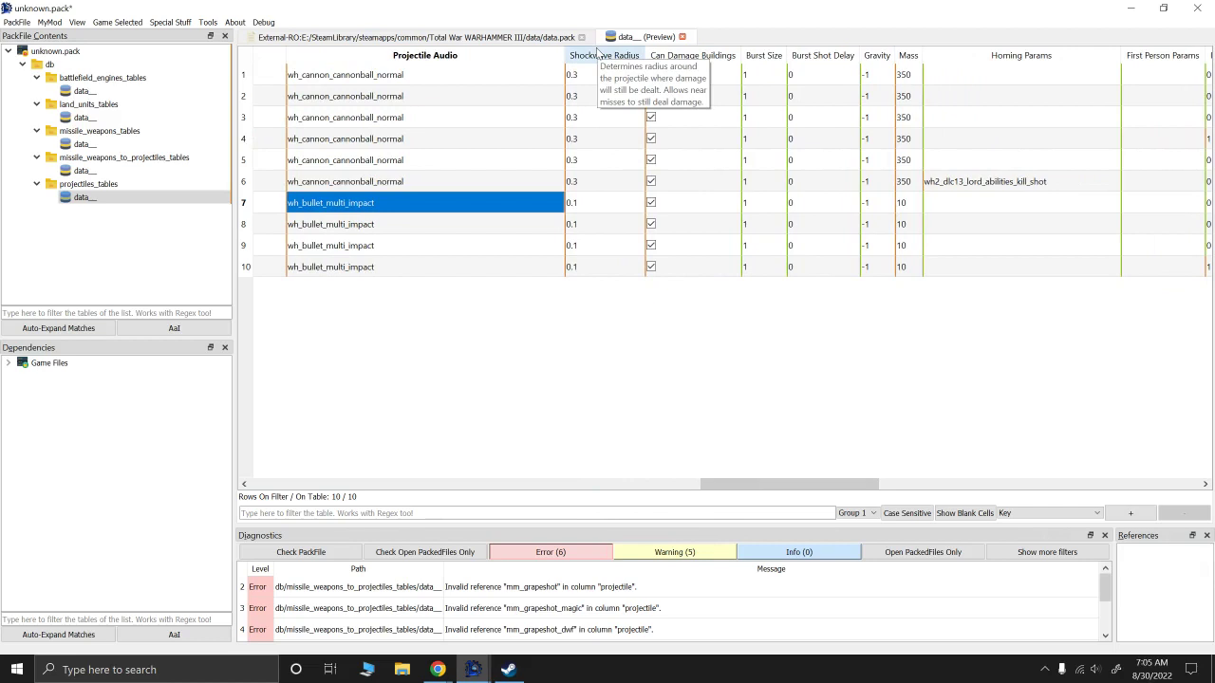
drag(807, 491, 561, 489)
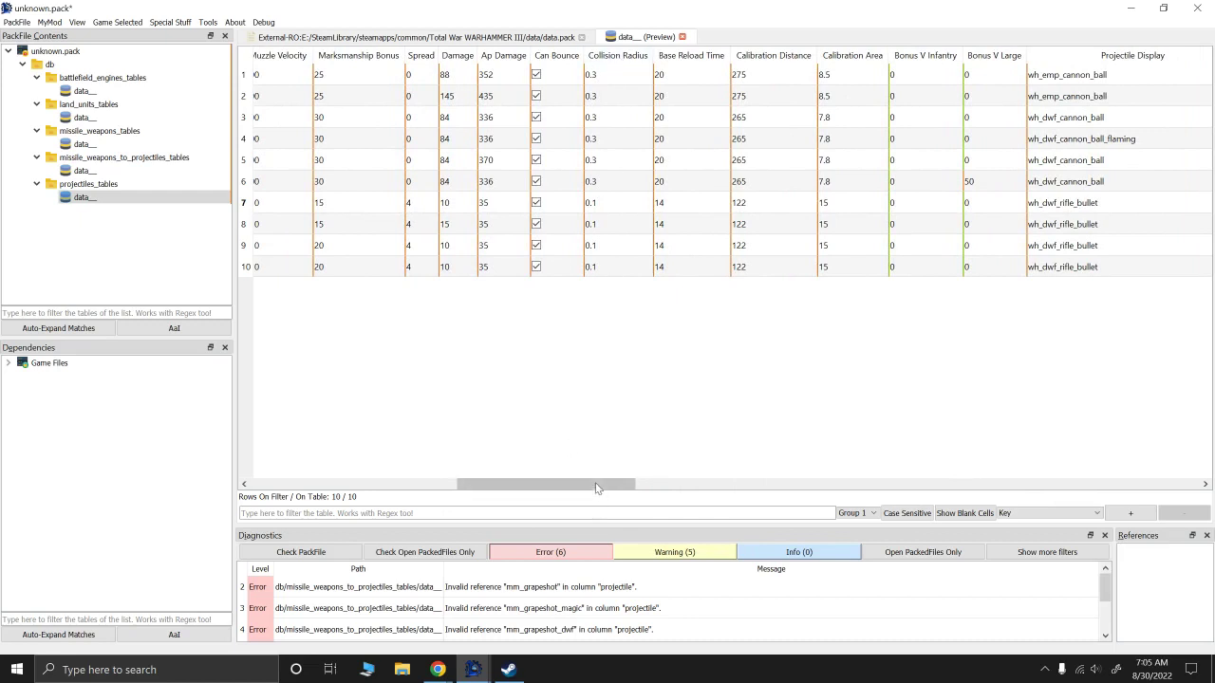
drag(596, 488, 871, 474)
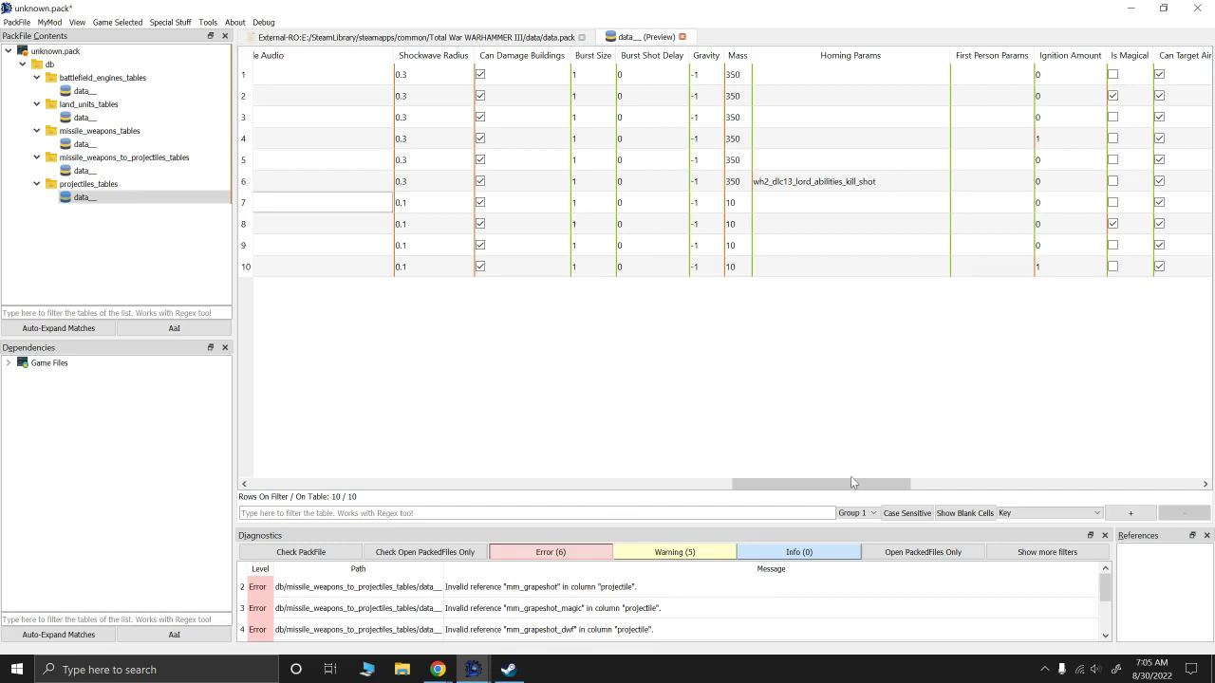
Step: Check the first grapeshot projectile's mass against the cannon balls' and look over the homing and first person parameters
drag(845, 482, 875, 482)
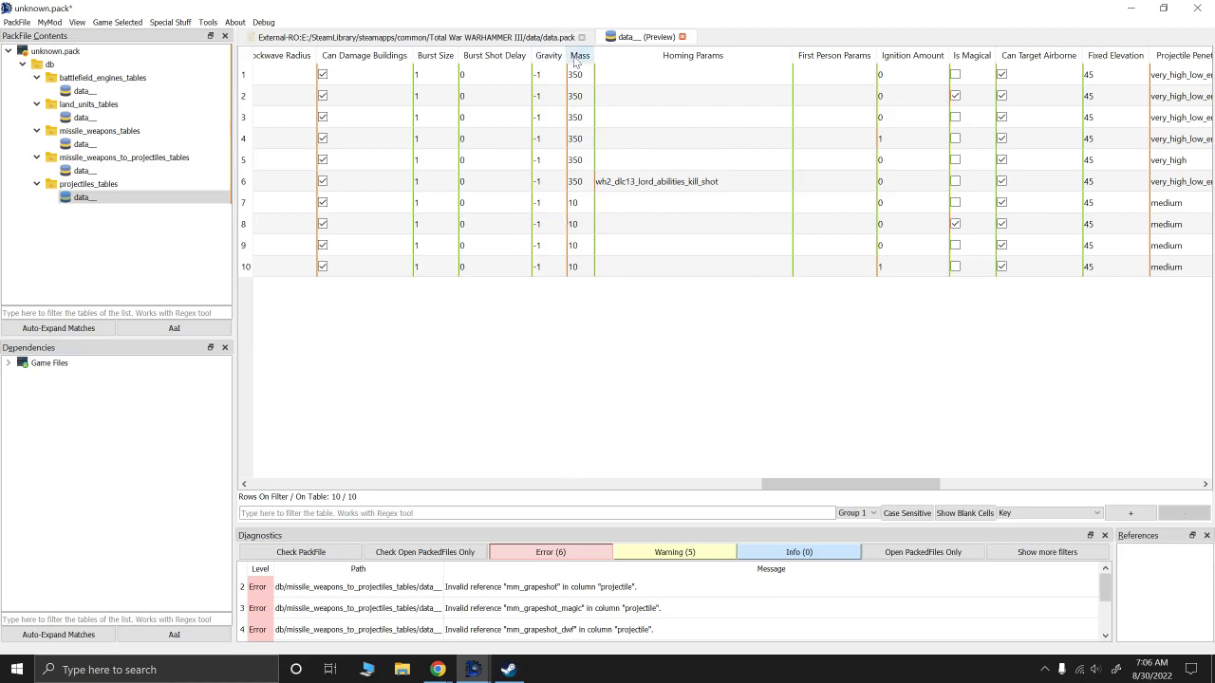
click(581, 205)
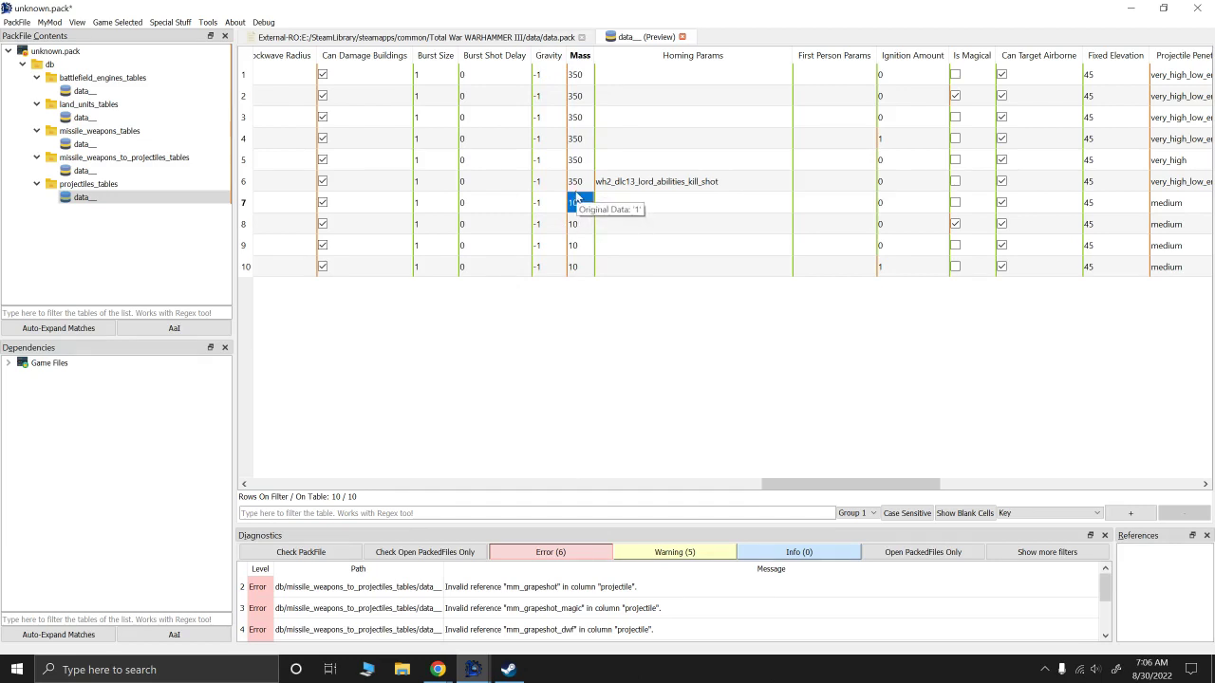
drag(831, 483, 864, 489)
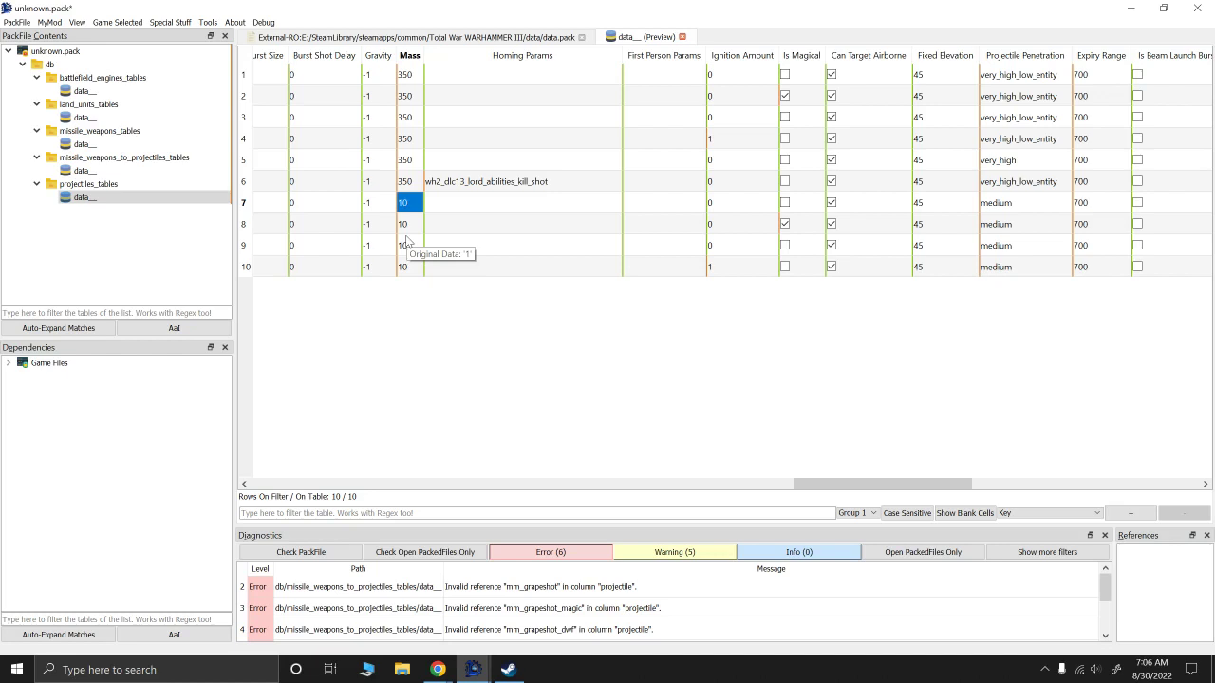
drag(883, 484, 900, 485)
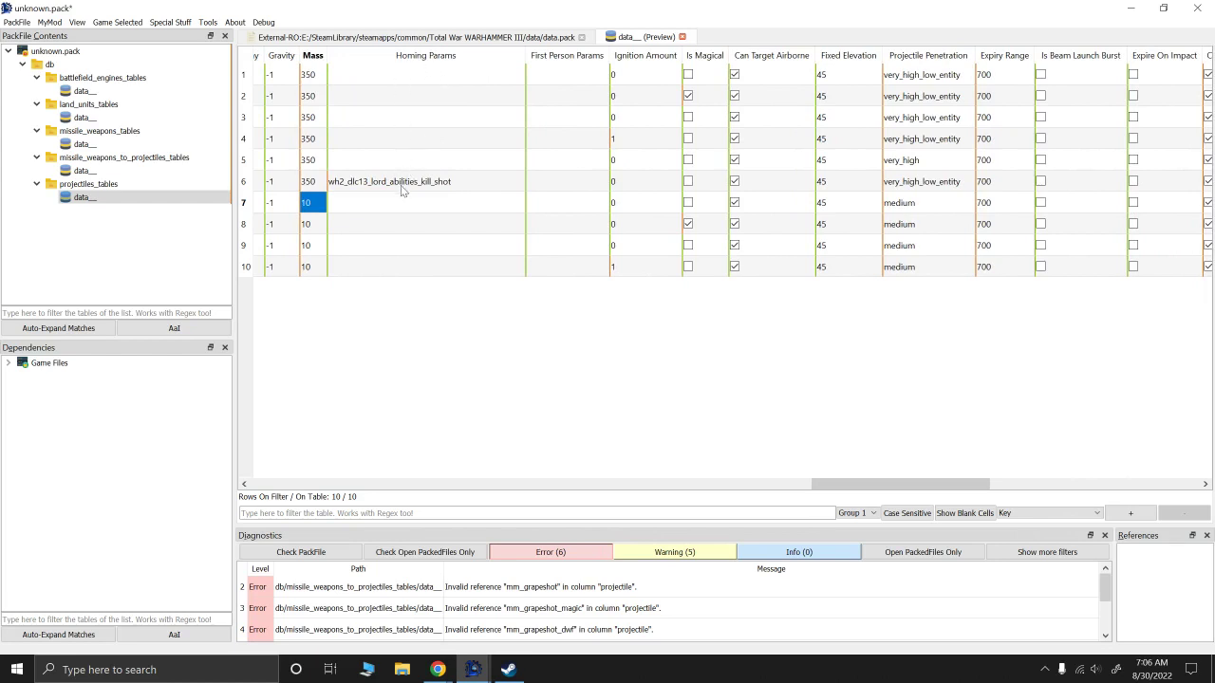
click(593, 226)
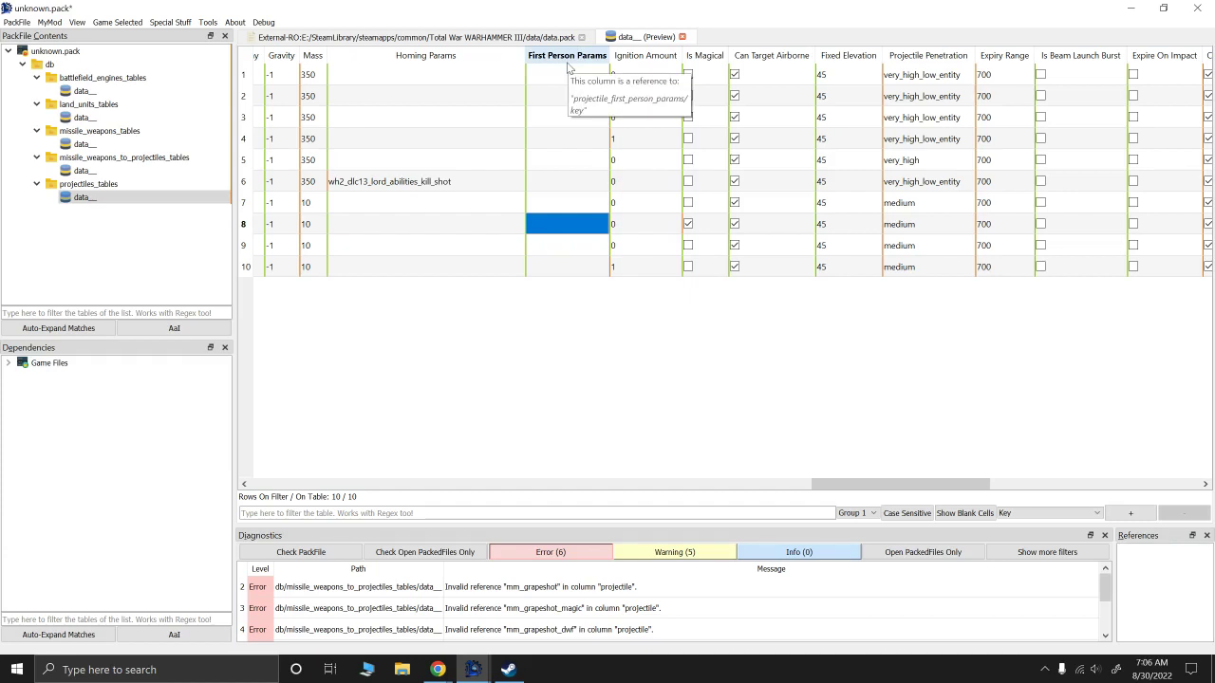
Step: Read the Ignition Amount description and check that value on the fourth grapeshot projectile in row 10
drag(930, 485, 967, 493)
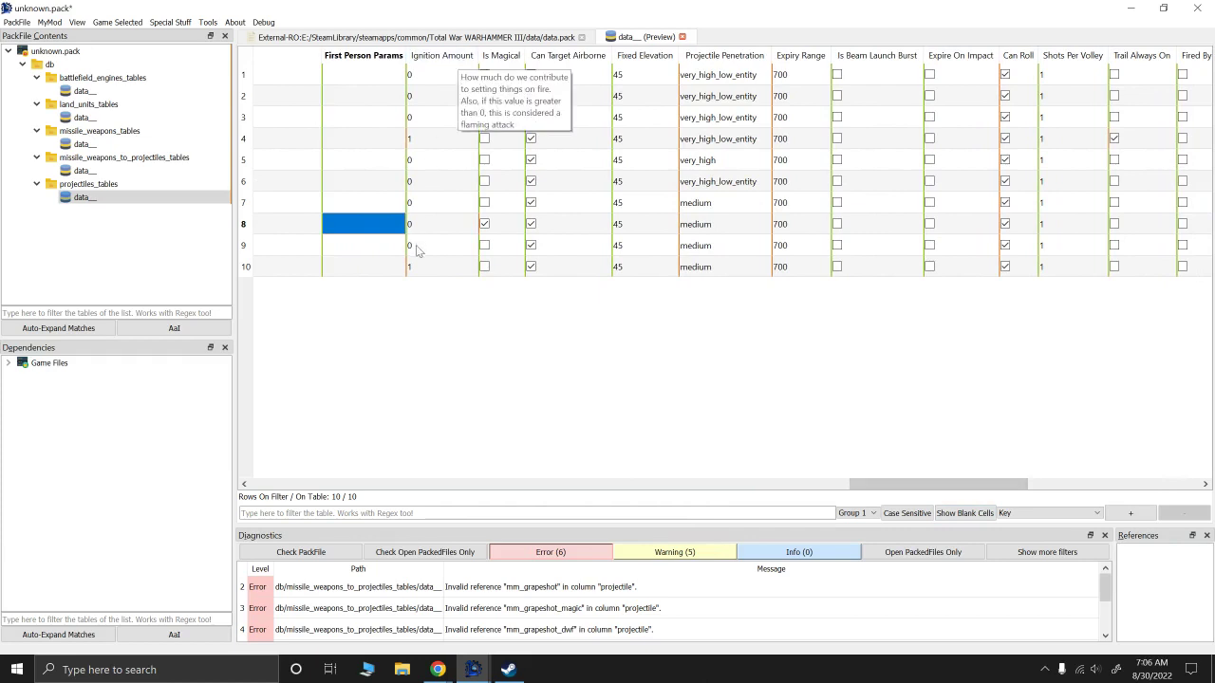
mouse_move(413, 262)
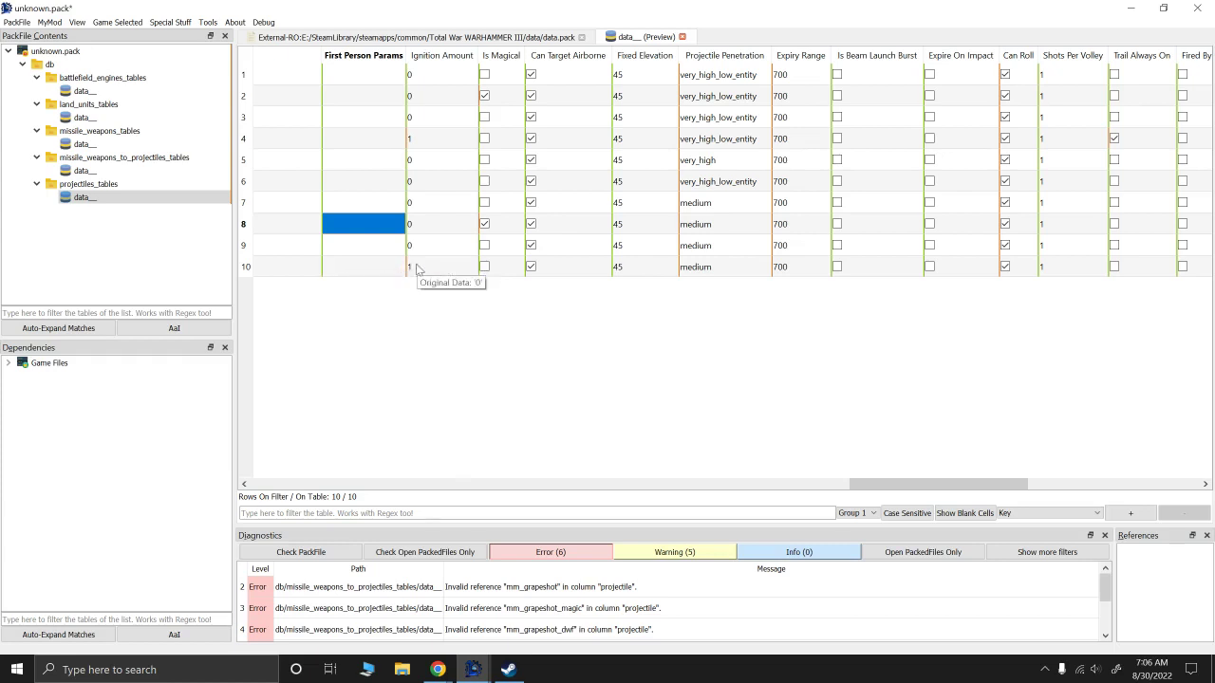
click(407, 269)
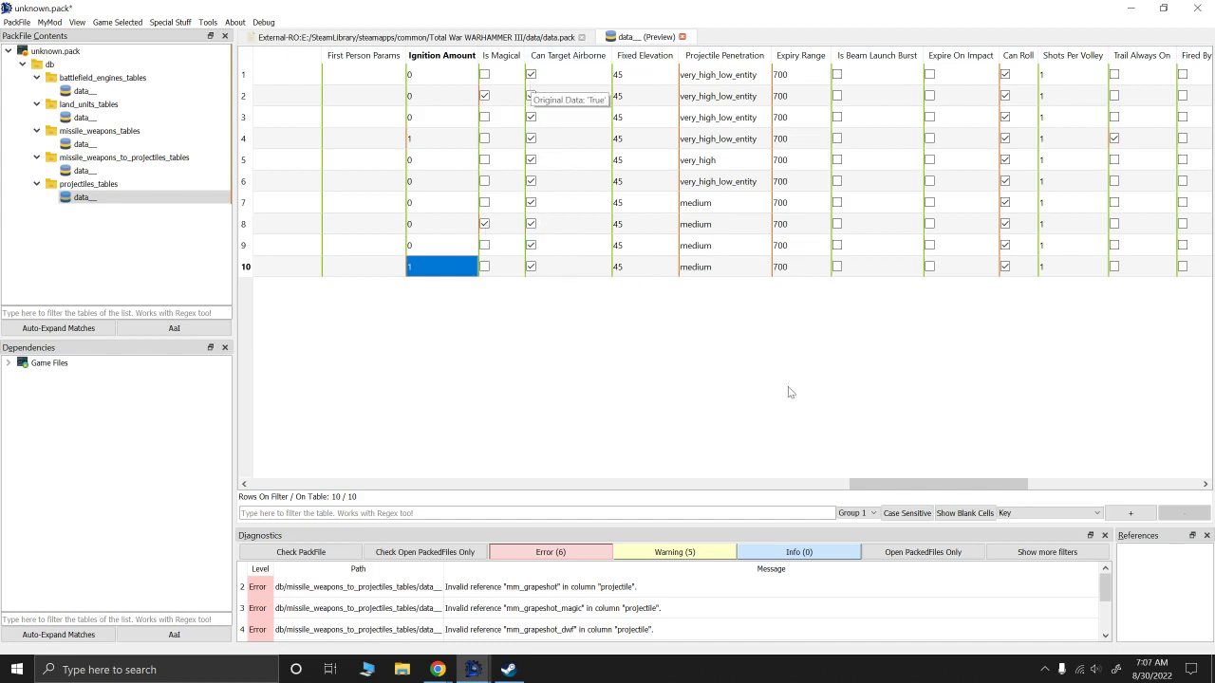
Step: Compare the projectile penetration and expiry range of all rows and read the Is Beam Launch Burst description
drag(890, 489, 932, 490)
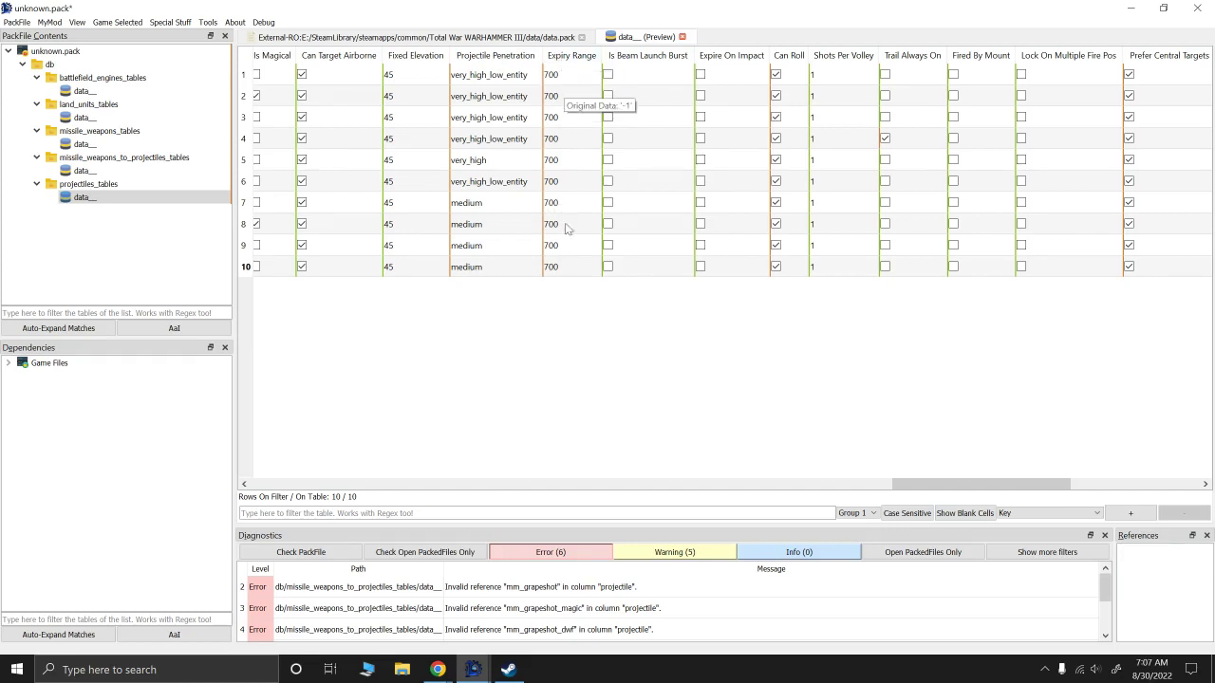
drag(974, 484, 991, 484)
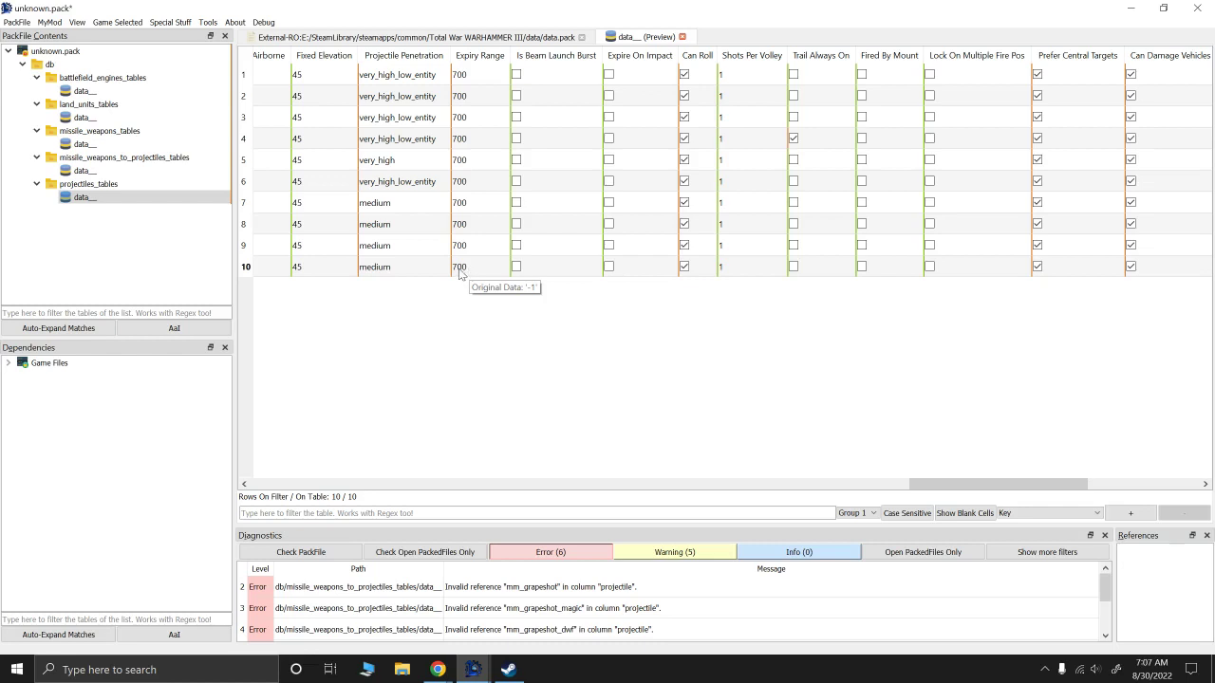
drag(977, 485, 1003, 490)
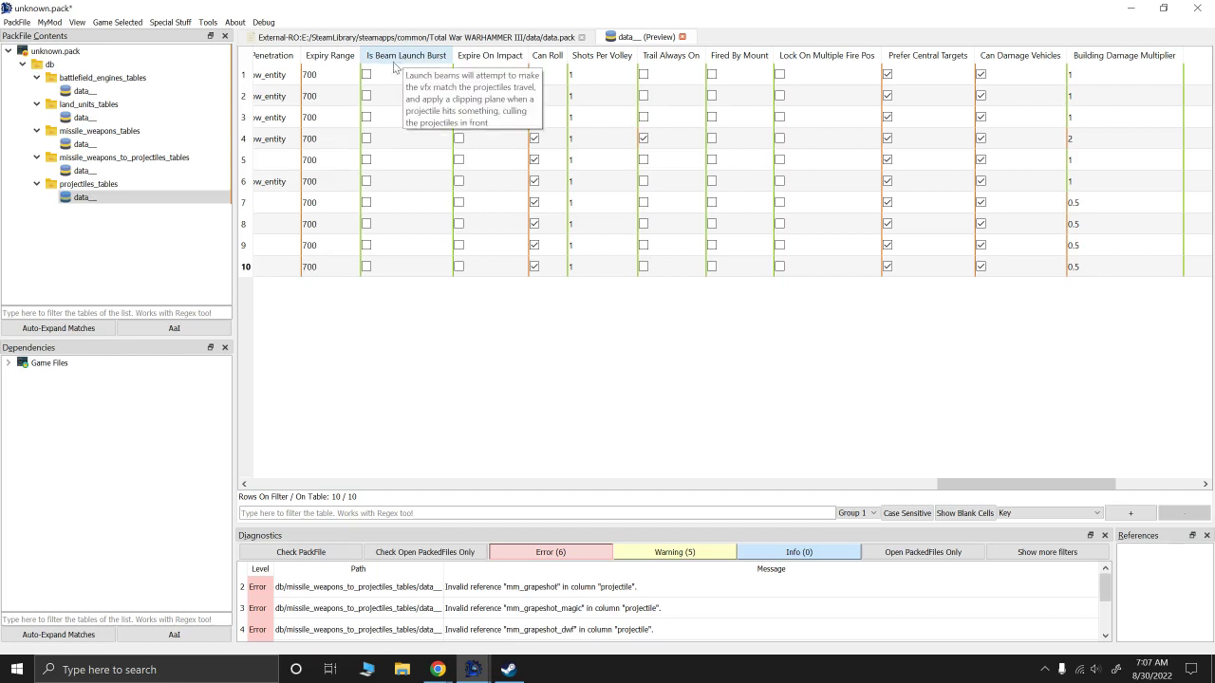
mouse_move(484, 66)
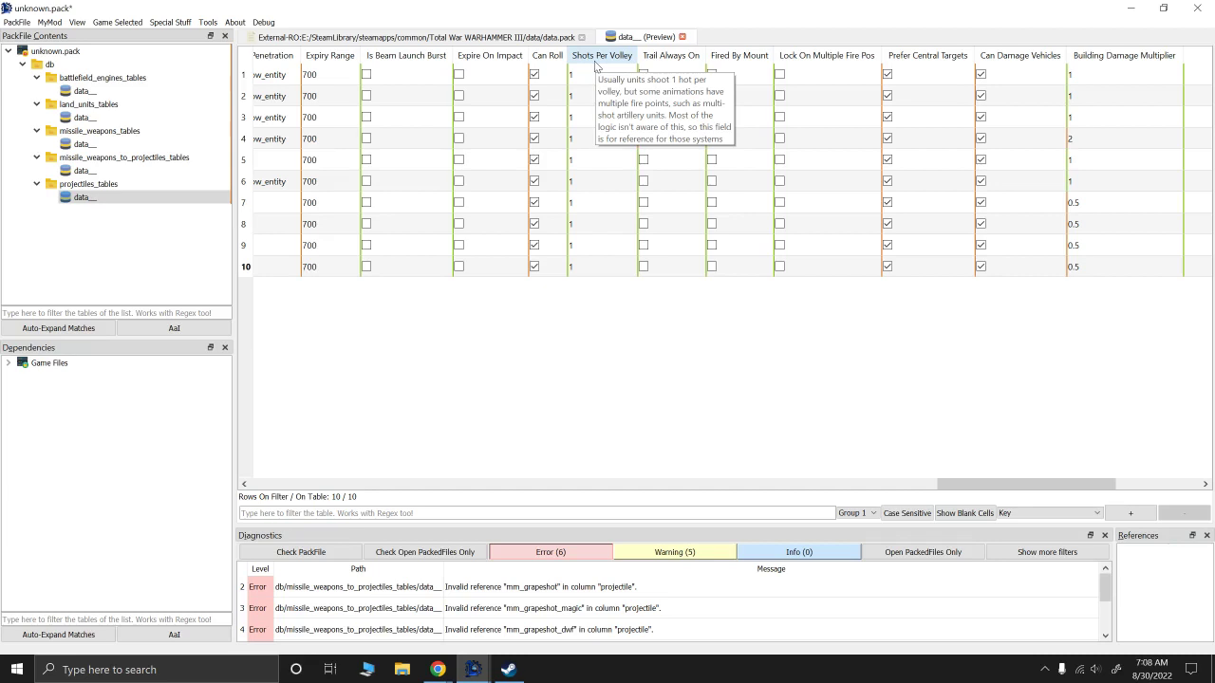
Step: Look back at the Burst Size and Burst Shot Delay columns and compare them with Shots Per Volley
drag(974, 487, 792, 489)
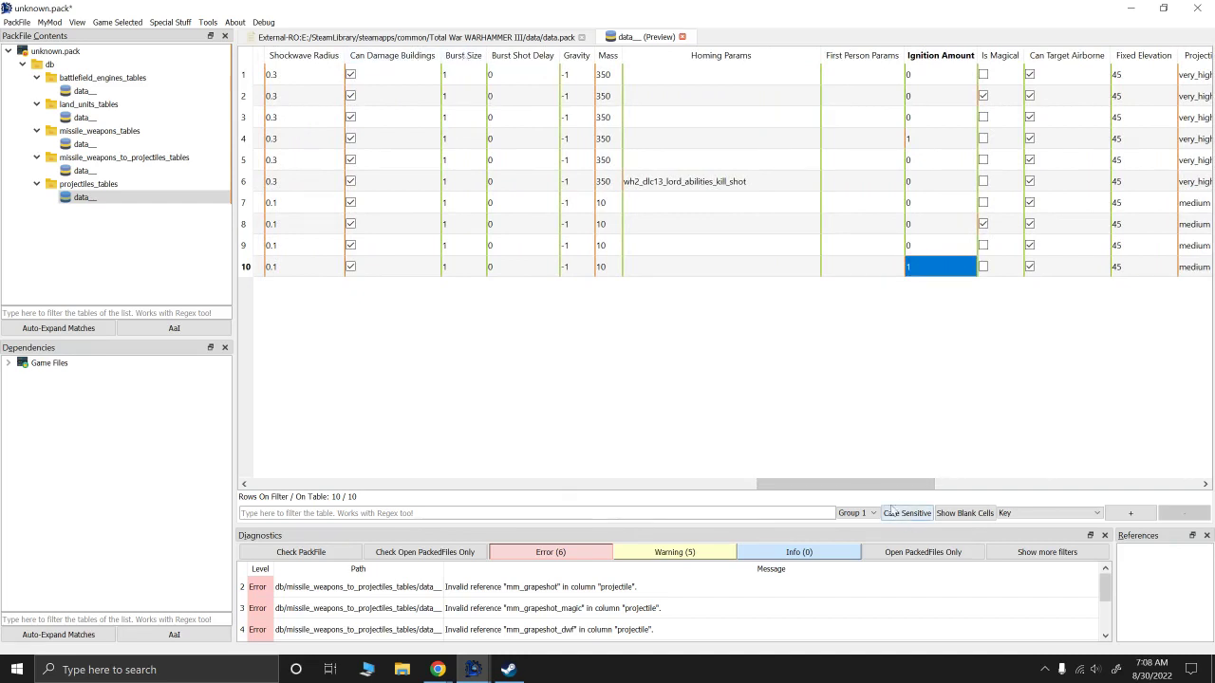
drag(873, 491, 1016, 492)
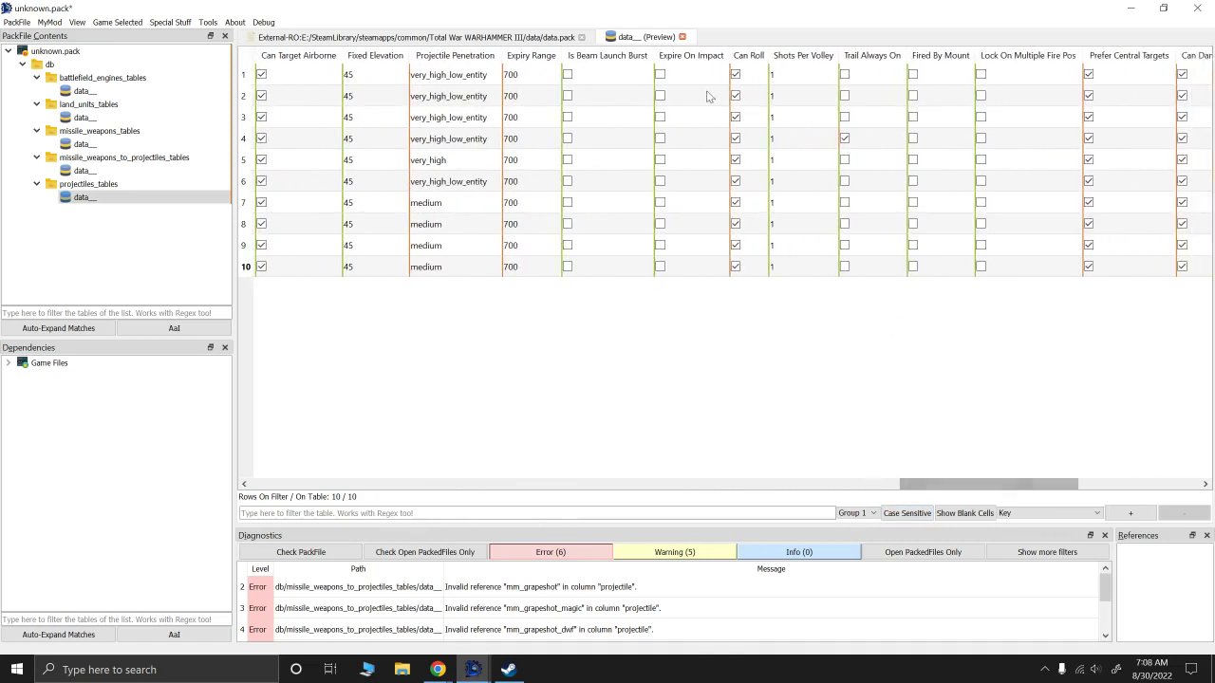
mouse_move(789, 63)
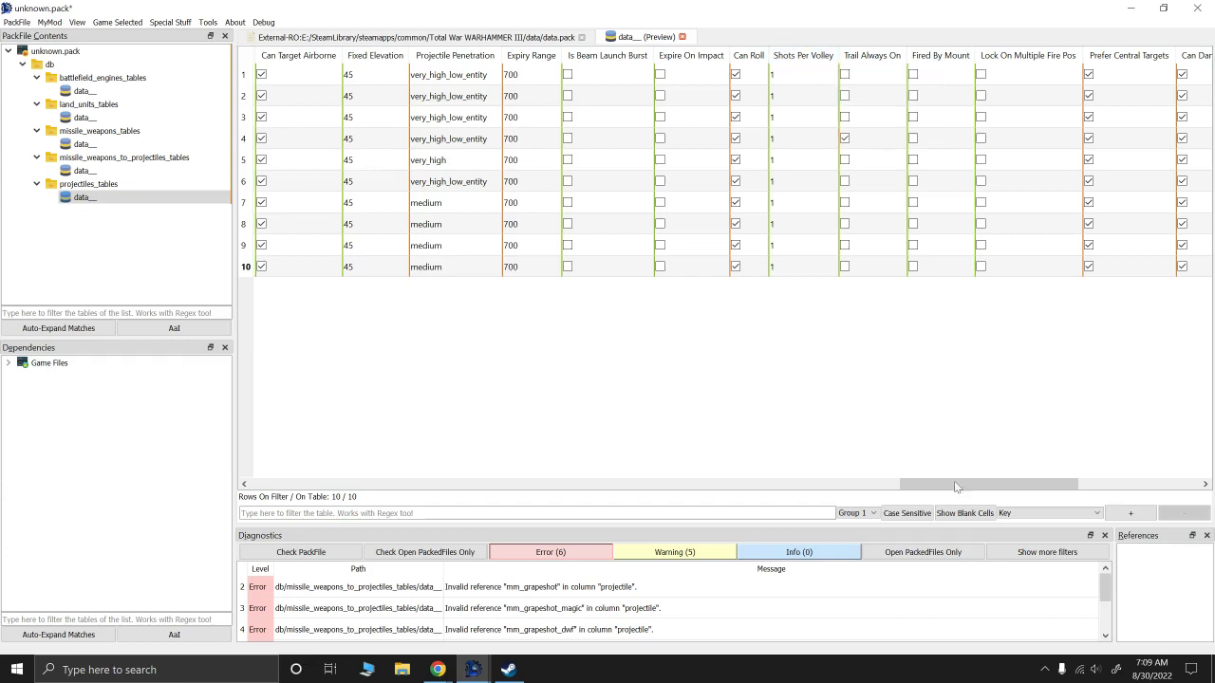
Step: Examine the flaming cannon ball's Trail Always On setting and the Lock On Multiple Fire Pos and Prefer Central Targets options
scroll(957, 486, right, 5)
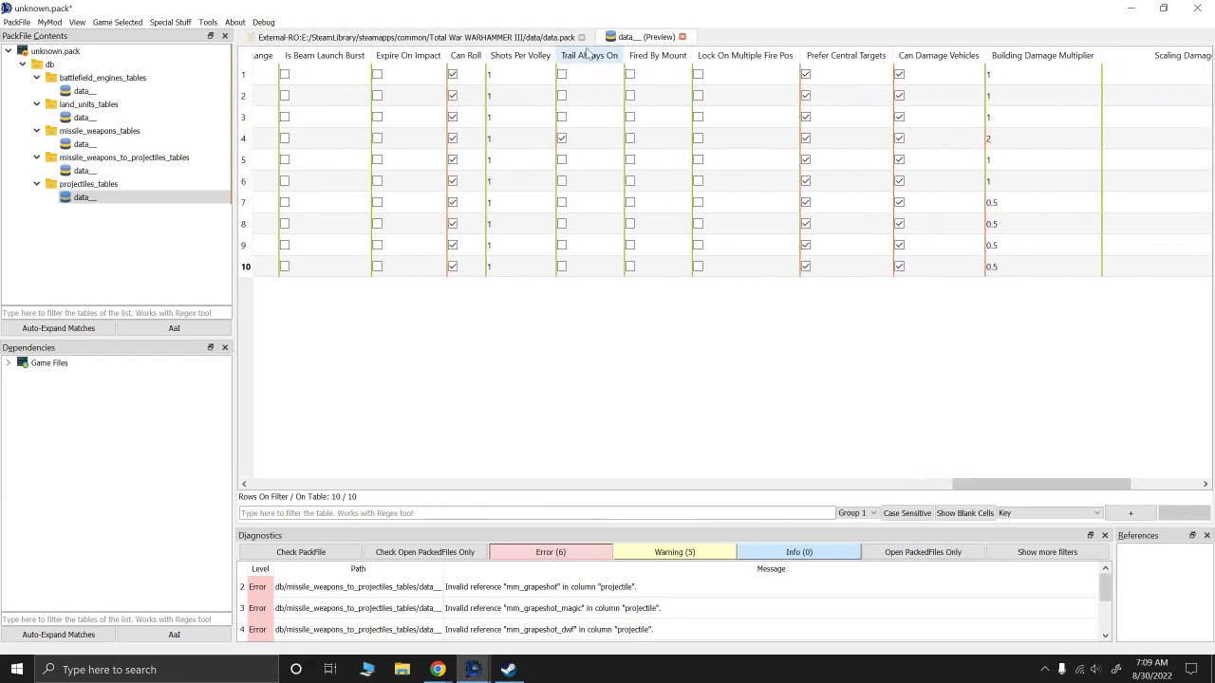
mouse_move(586, 58)
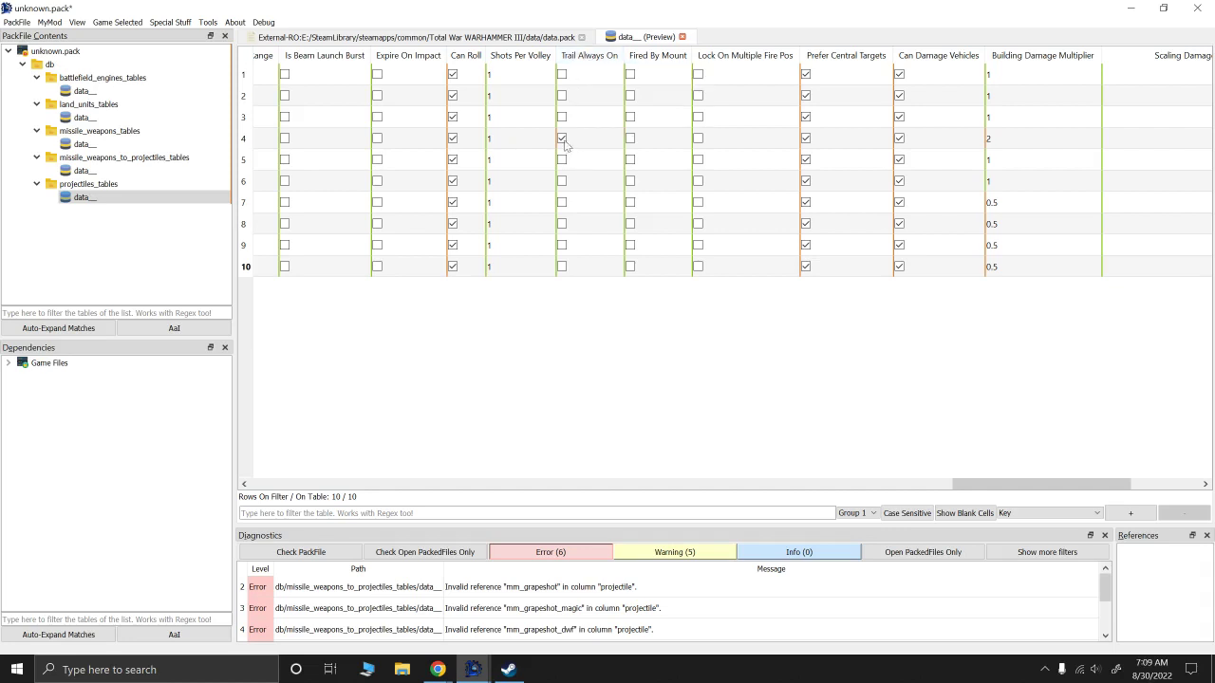
drag(1039, 483, 1074, 485)
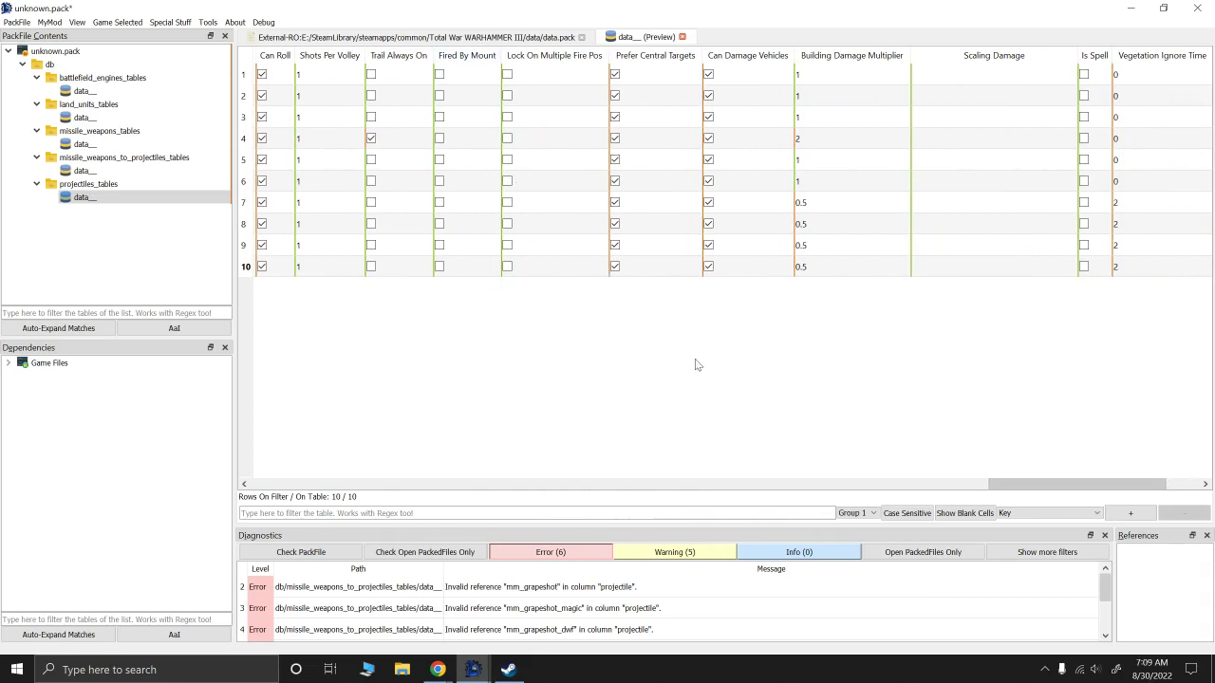
drag(1073, 486, 1079, 492)
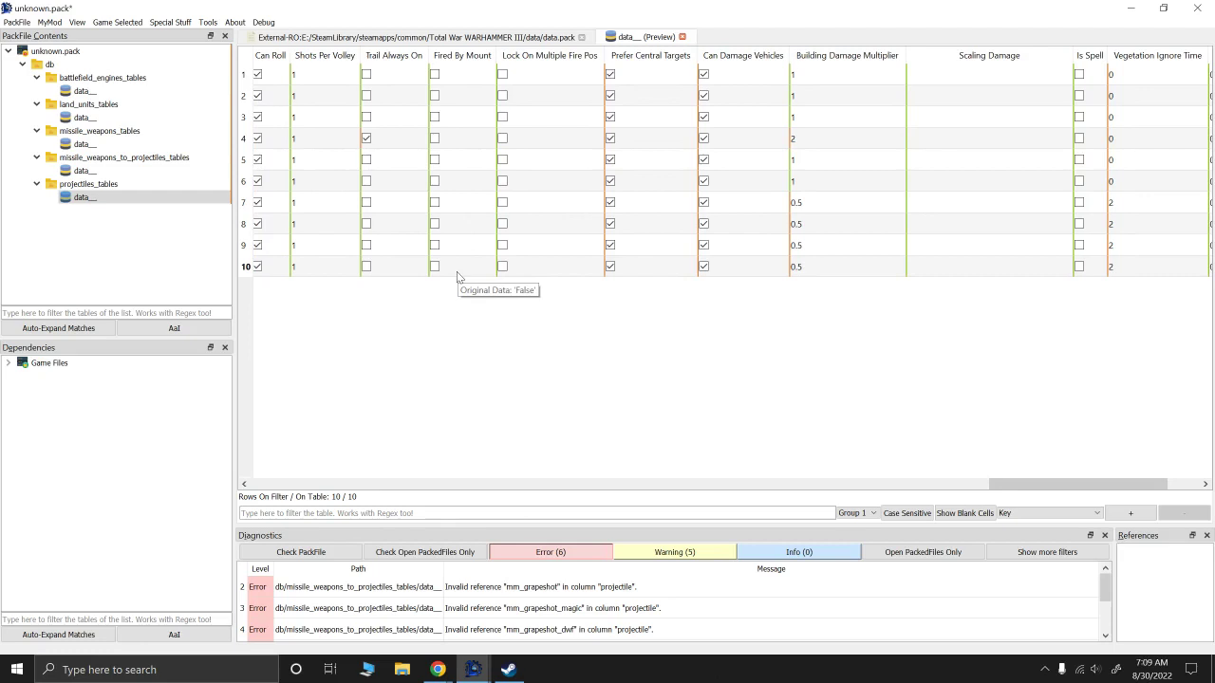
mouse_move(564, 65)
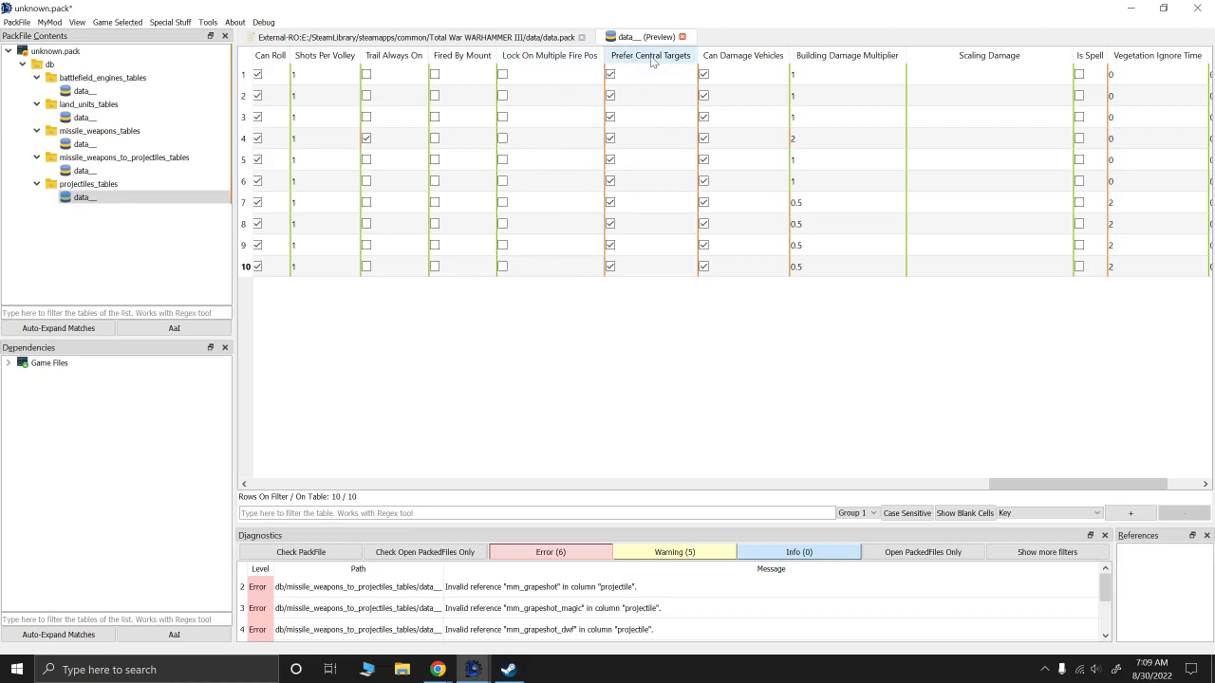
mouse_move(627, 266)
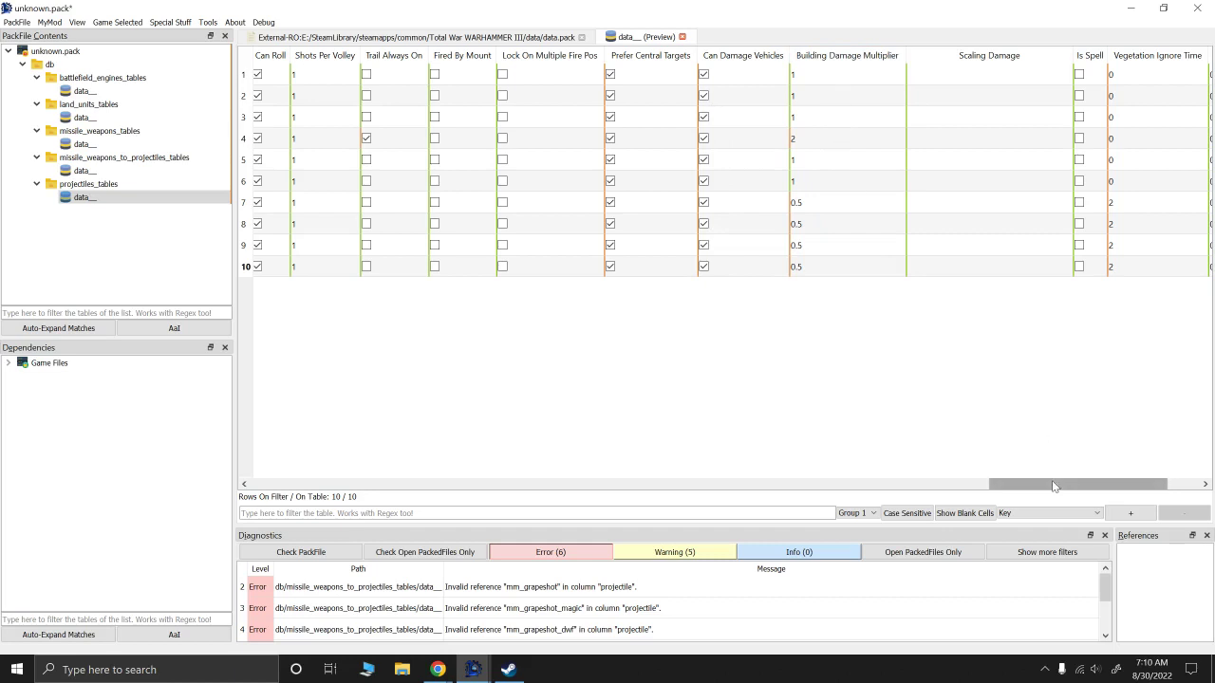
Step: Set the Building Damage Multiplier of the four grapeshot projectiles in rows 7 to 10 to 0.3
drag(1055, 485, 1074, 486)
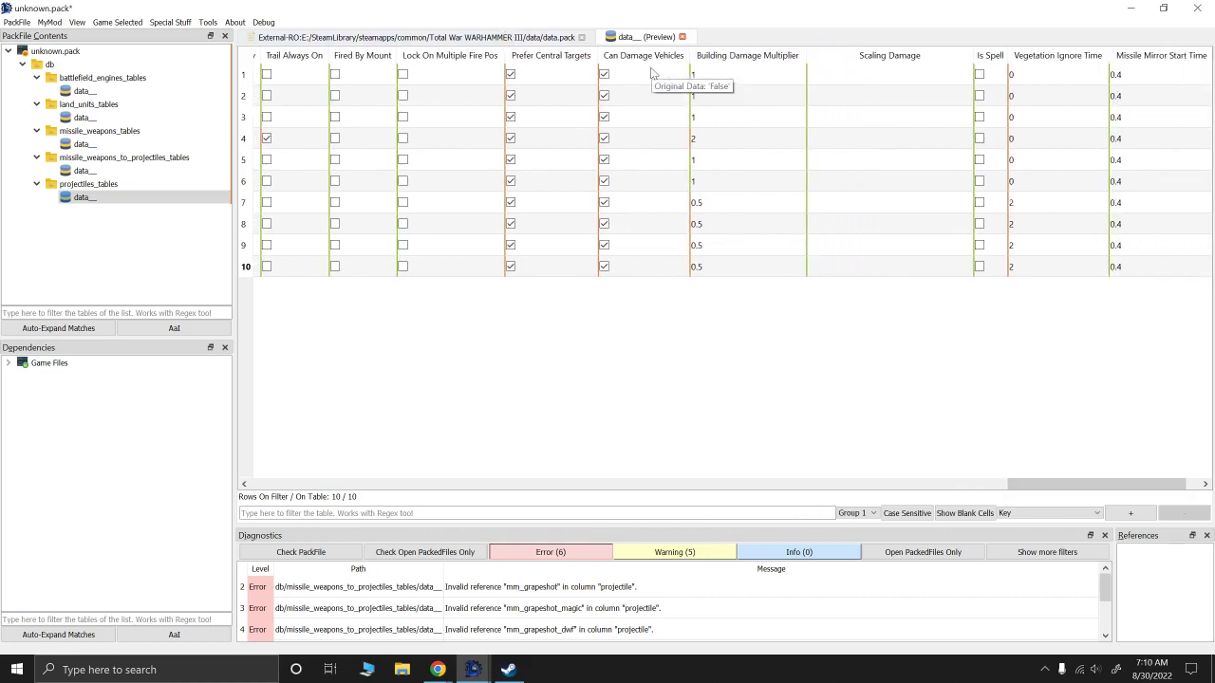
click(701, 208)
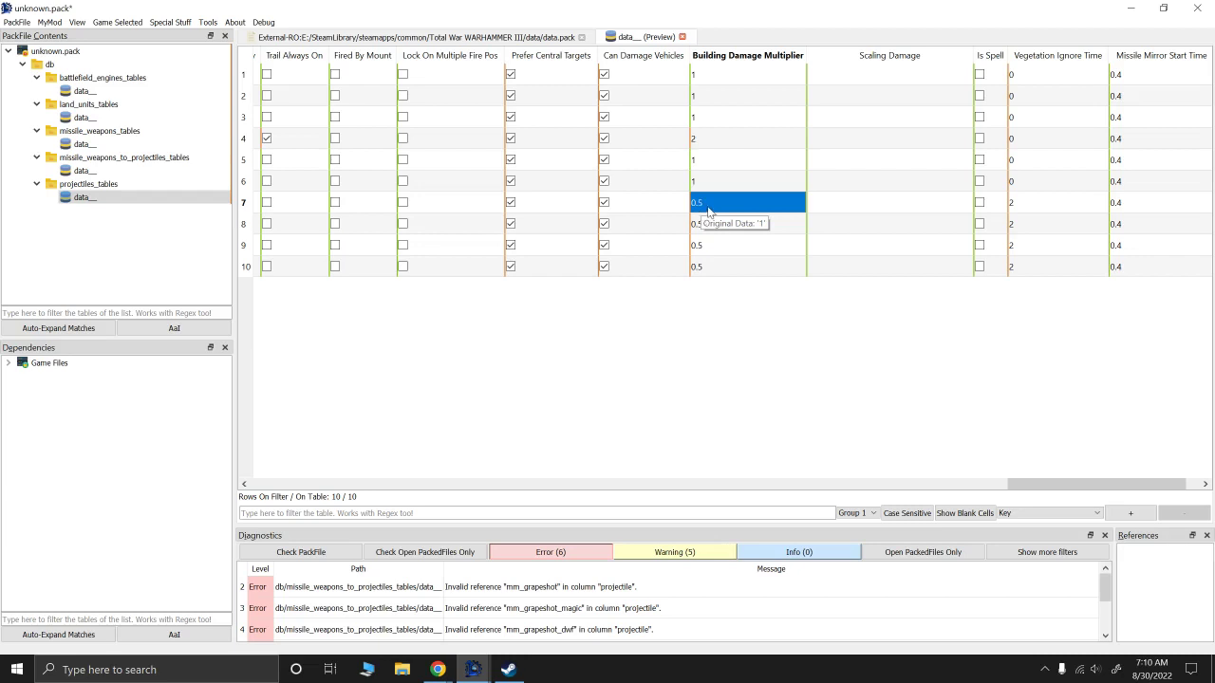
double_click(701, 203)
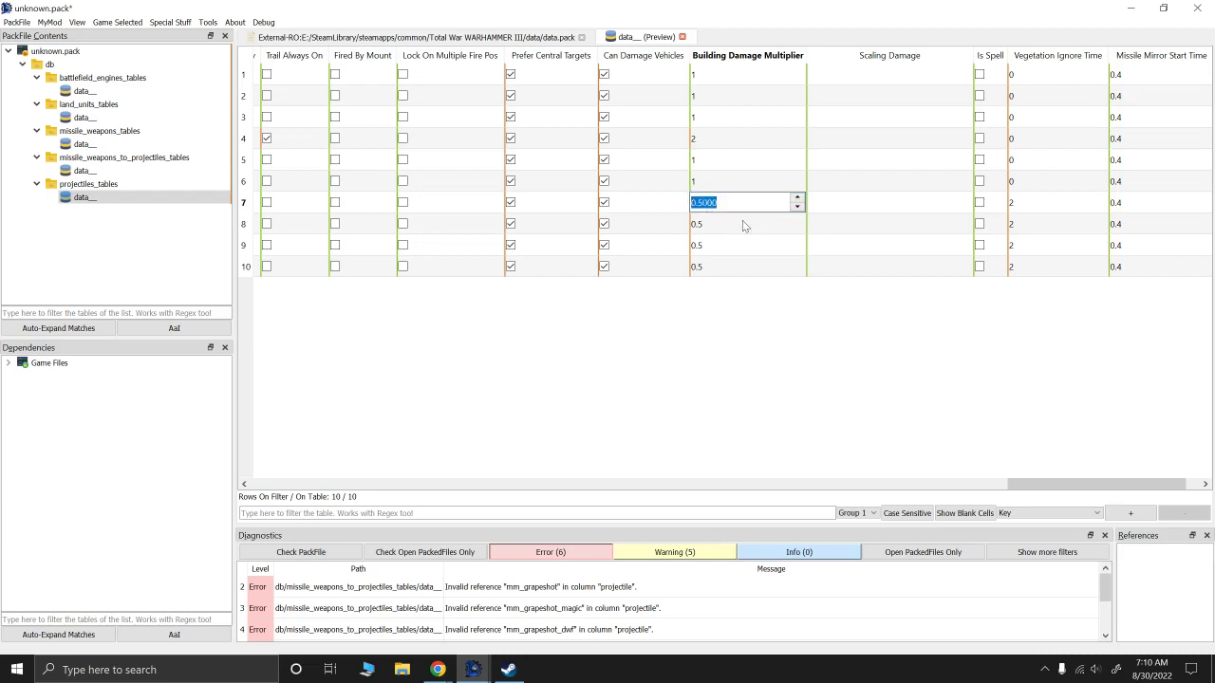
text(.3)
click(742, 221)
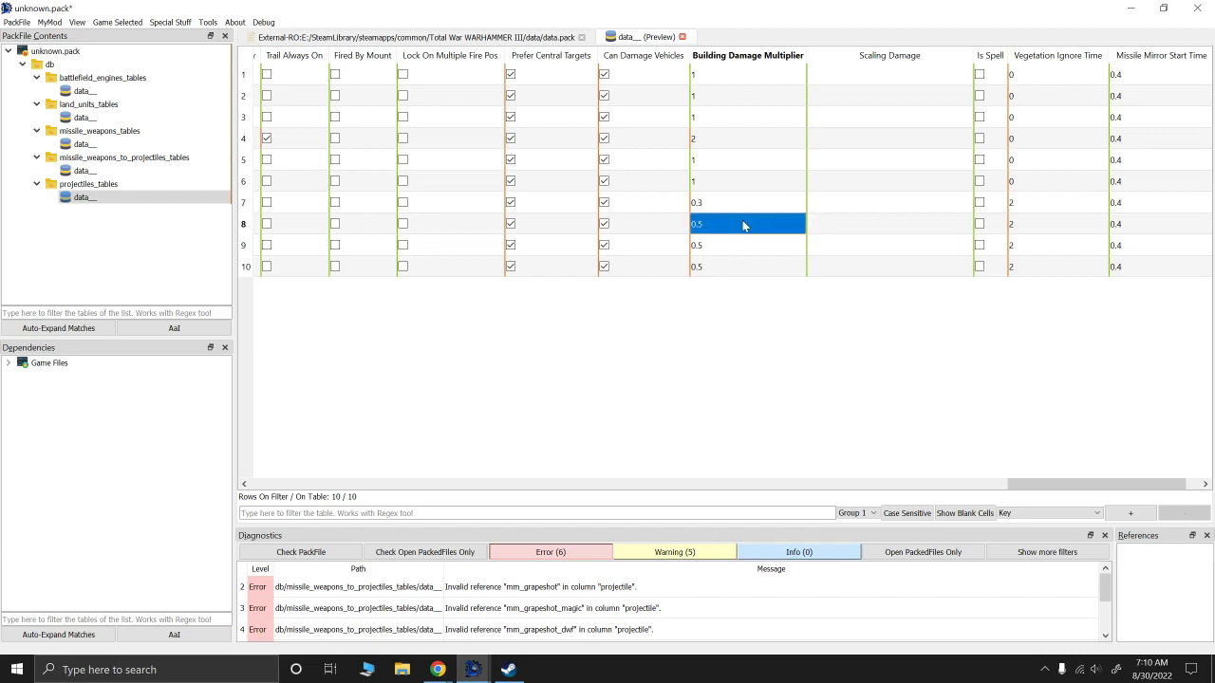
click(742, 221)
text(3)
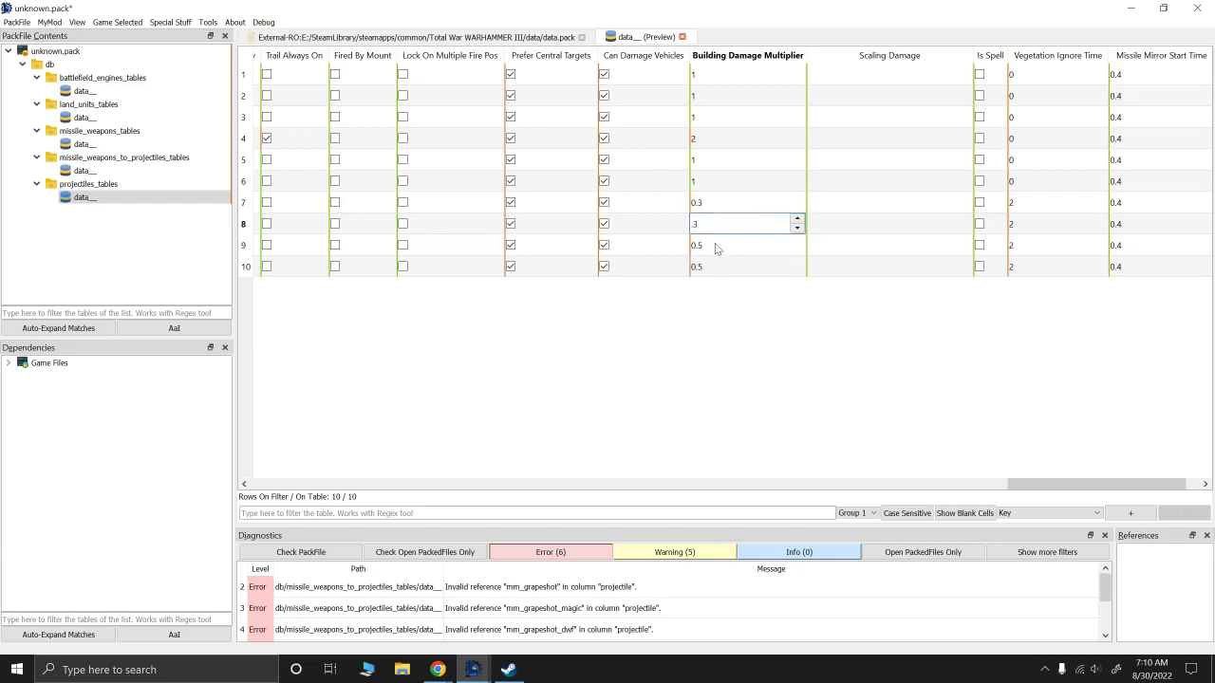
double_click(716, 245)
text(.3)
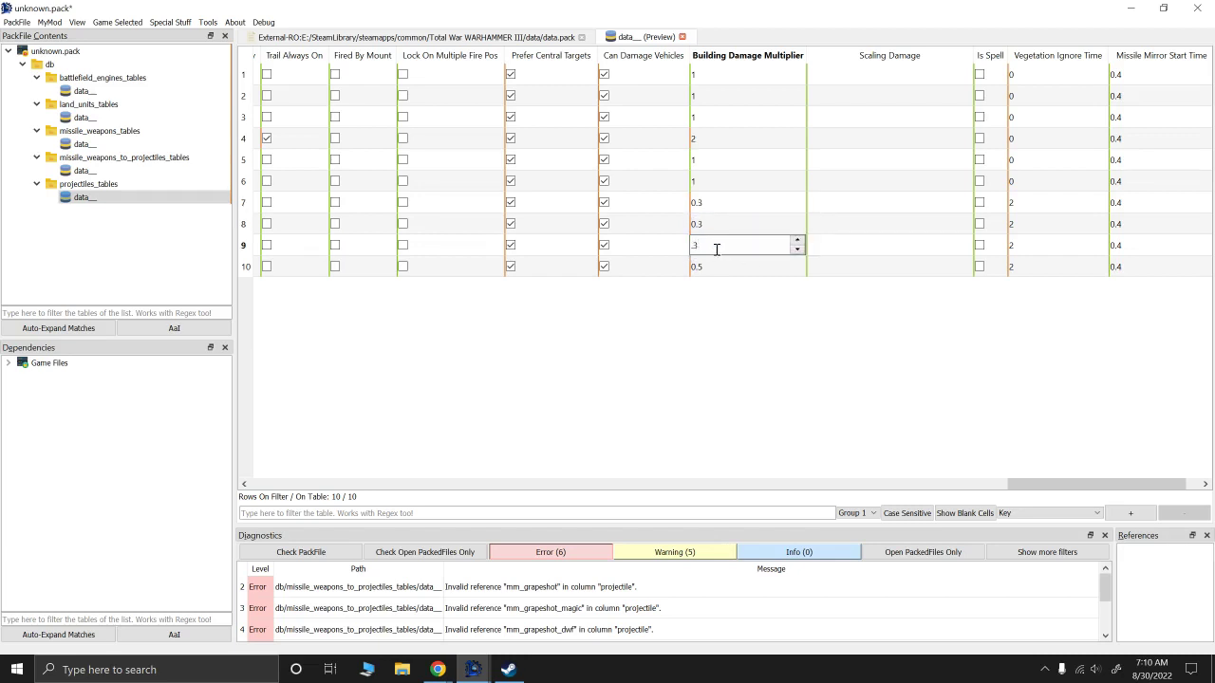
double_click(713, 266)
key(BackSpace)
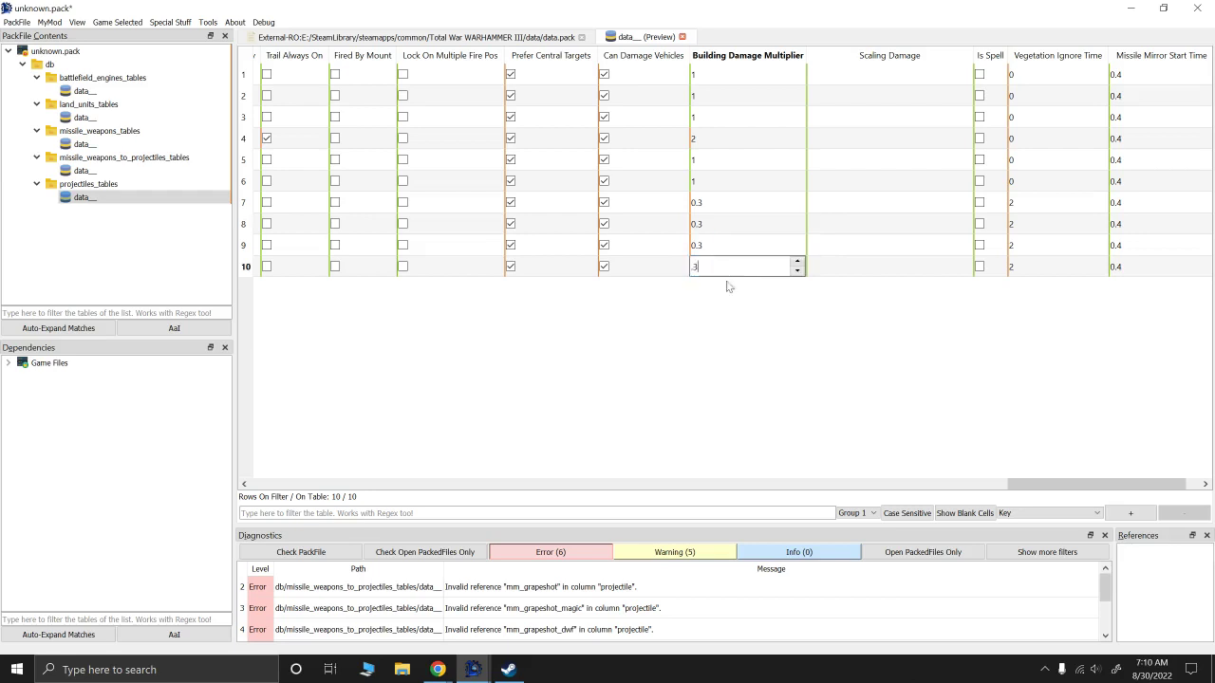
click(742, 287)
Step: Rename the data__ file under projectiles_tables to mm_cannister_data__
drag(1079, 486, 1106, 485)
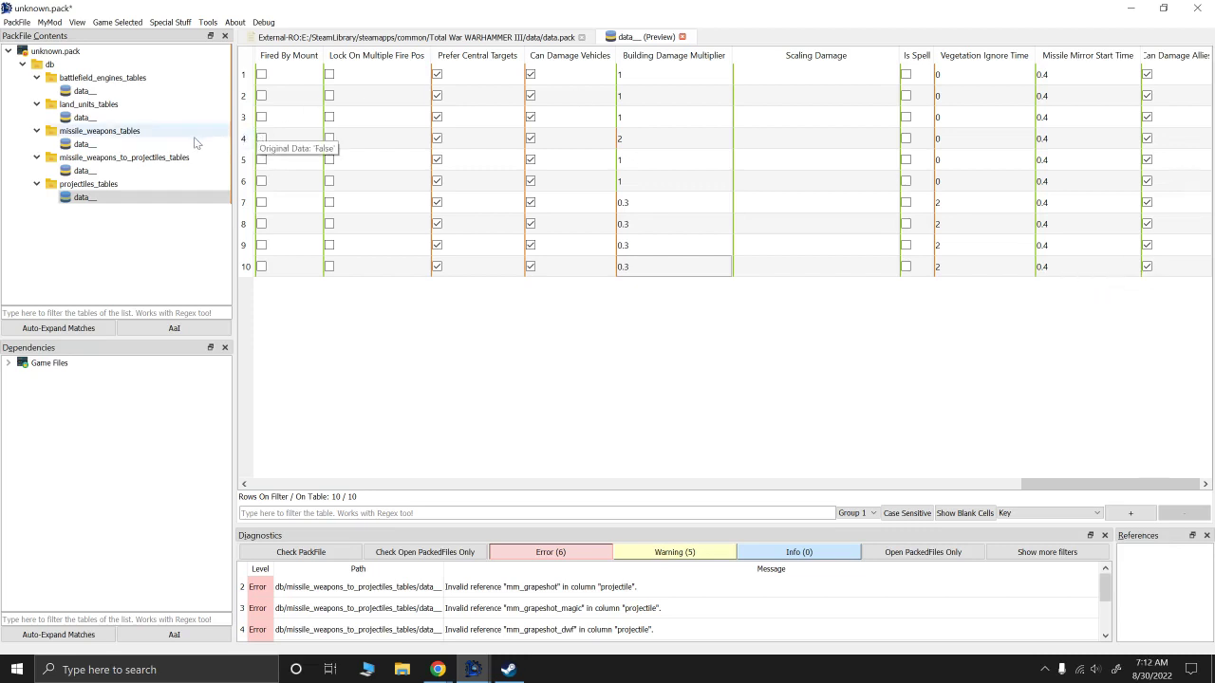
drag(1046, 484, 258, 484)
right_click(86, 204)
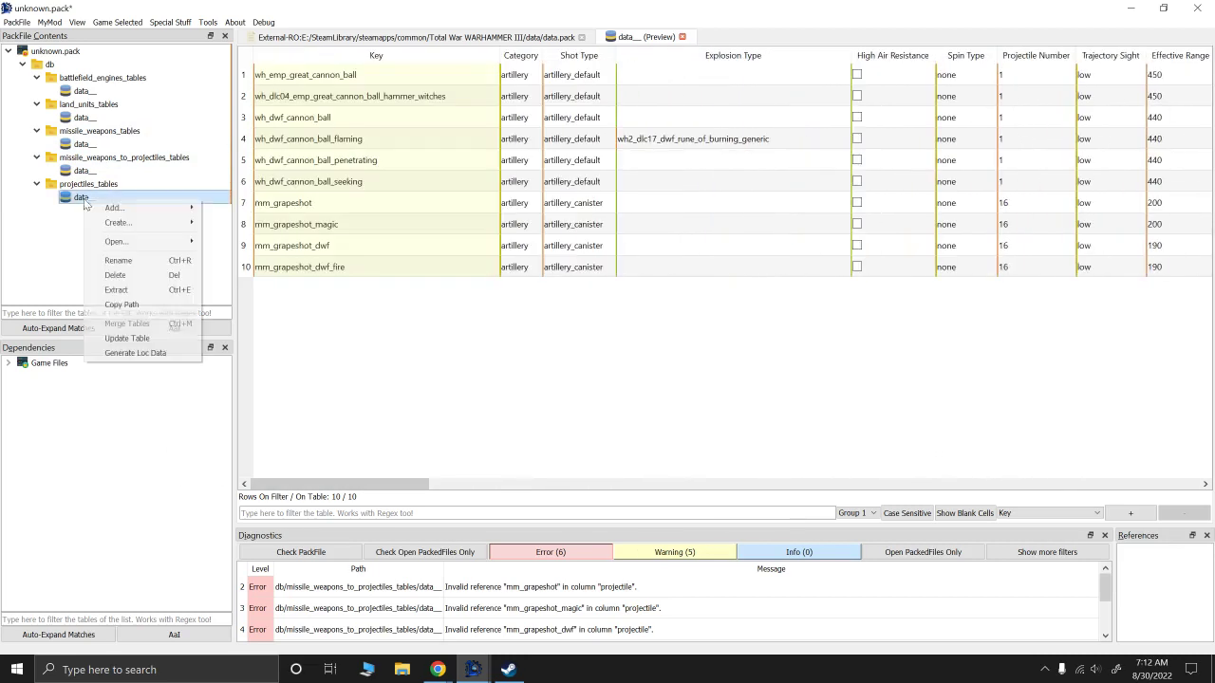
click(122, 259)
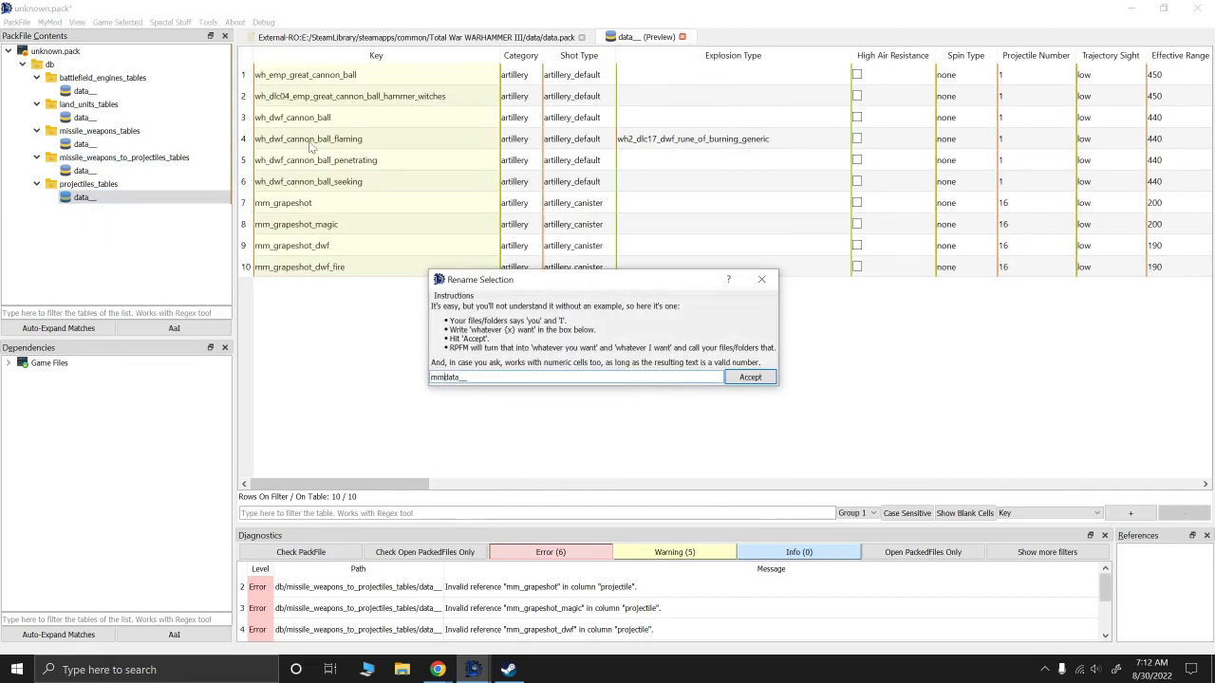
text(mm_canister_)
key(Return)
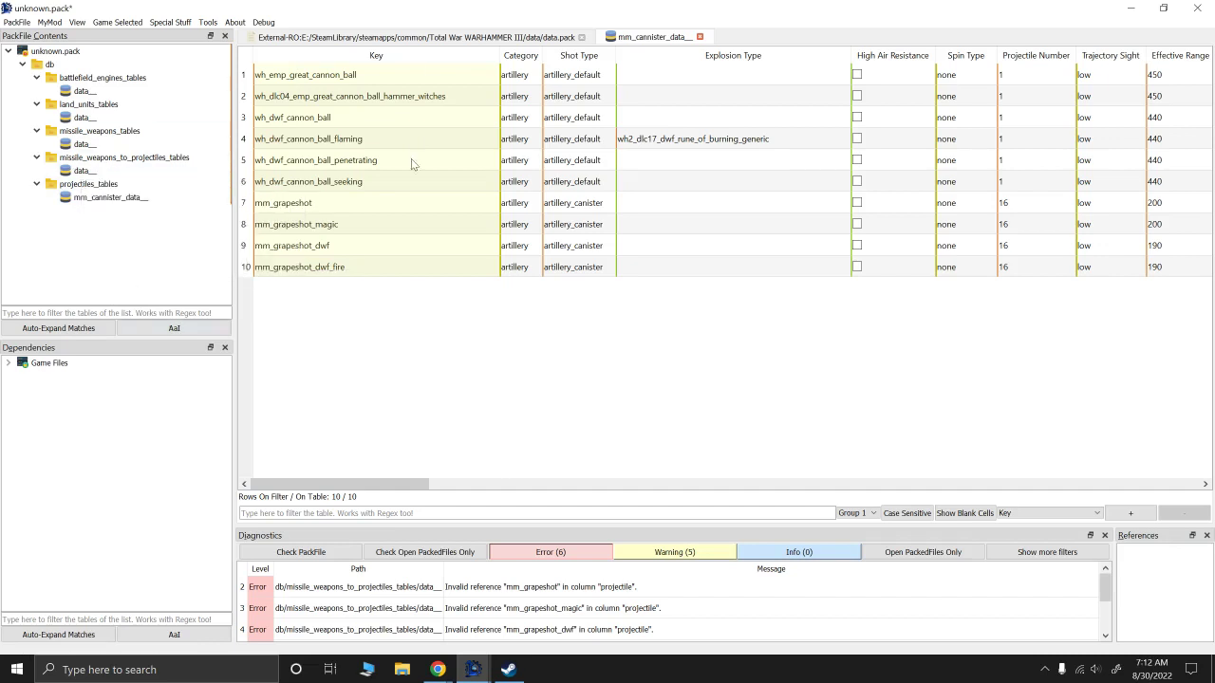
Step: Rename the data__ file under missile_weapons_to_projectiles_tables to mm_cannister_data__
click(106, 177)
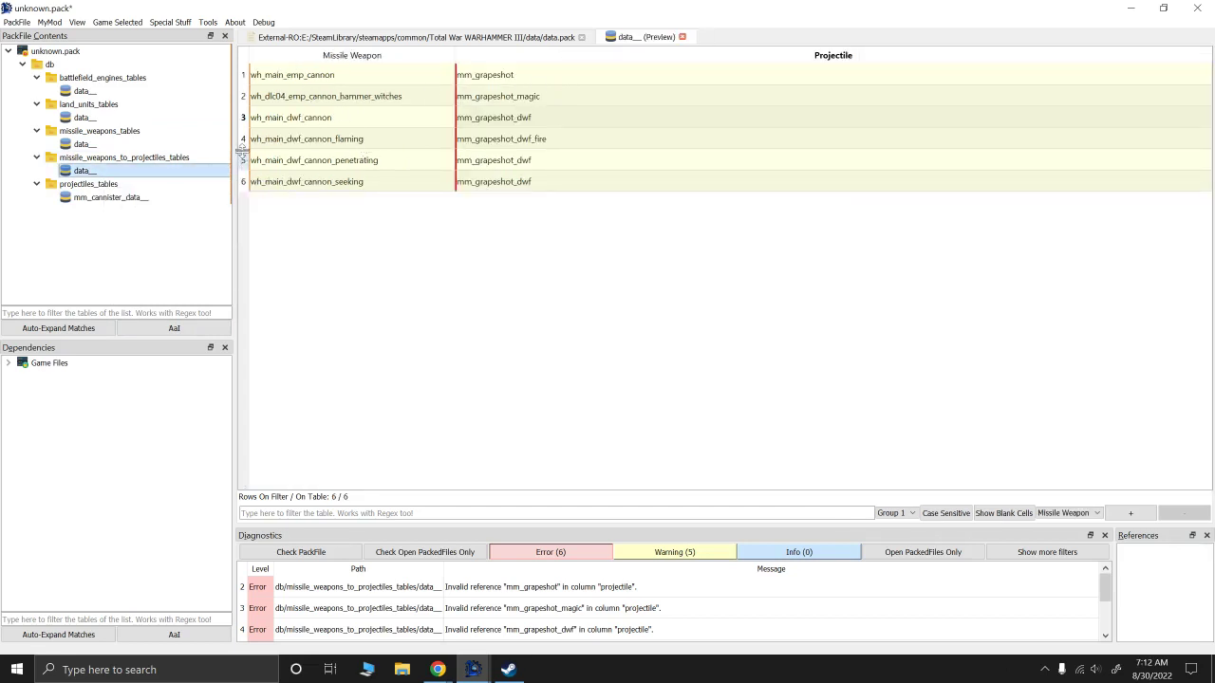
right_click(109, 171)
click(133, 232)
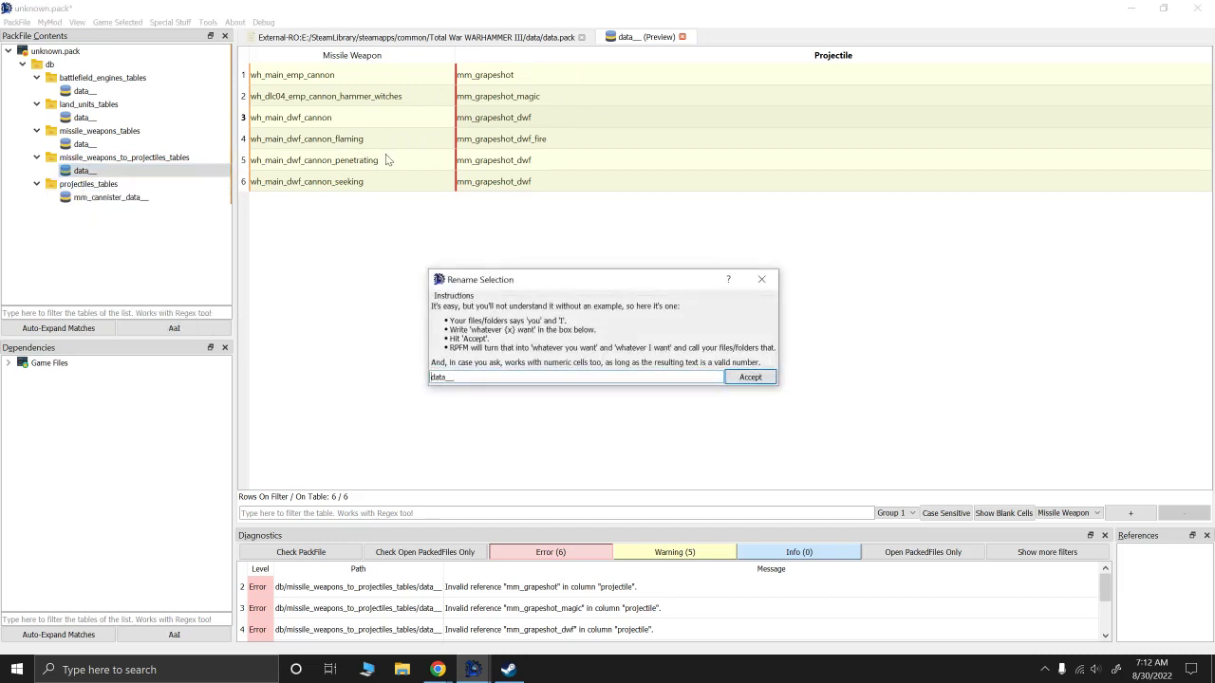
text(mm_cann)
click(750, 378)
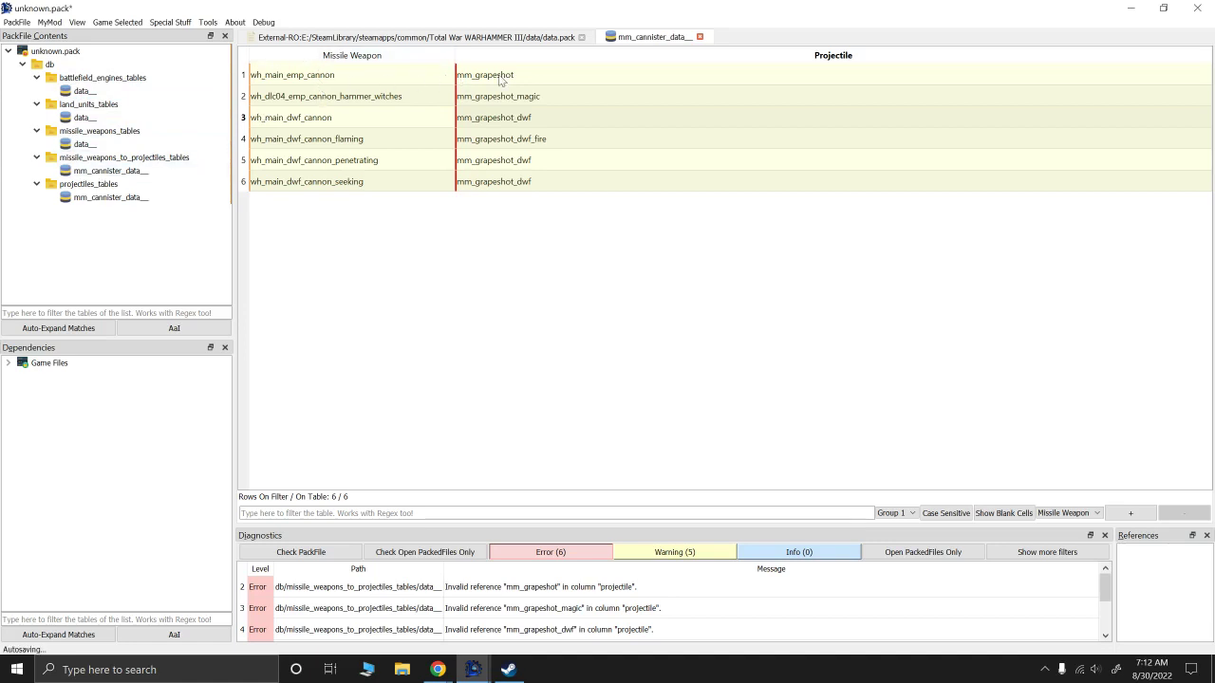
Step: Compare the missile weapons table with the weapon-to-projectile assignments and the projectiles table to review how they link together
click(84, 143)
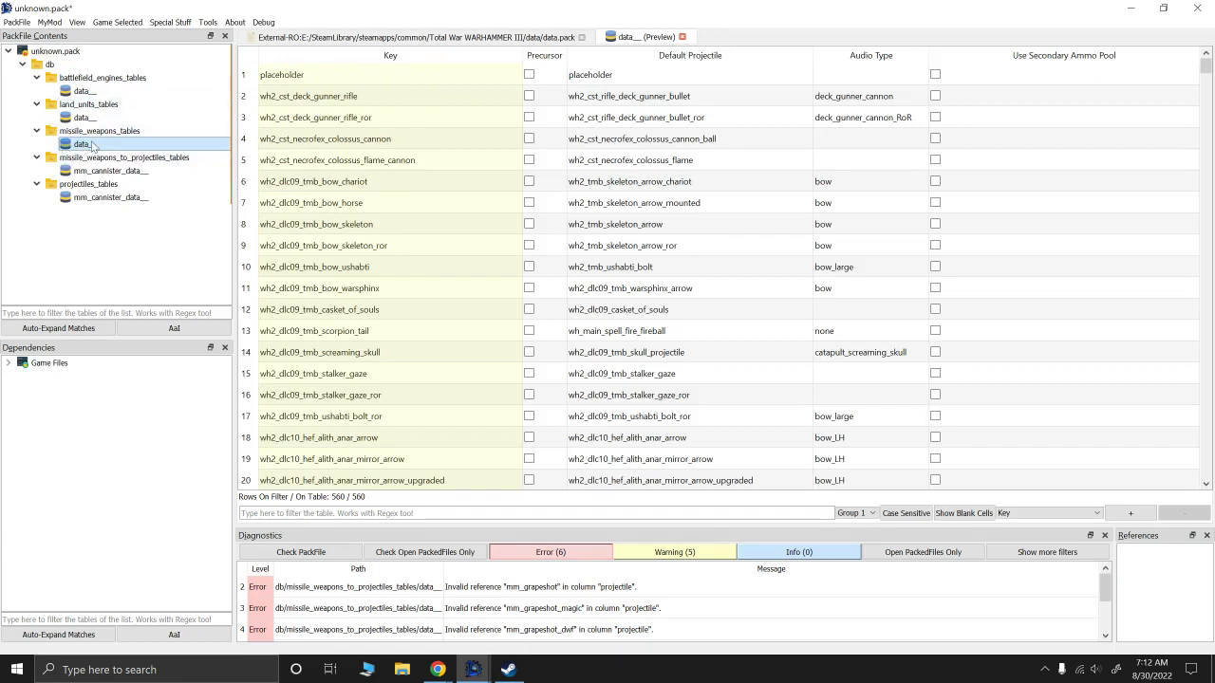
mouse_move(92, 147)
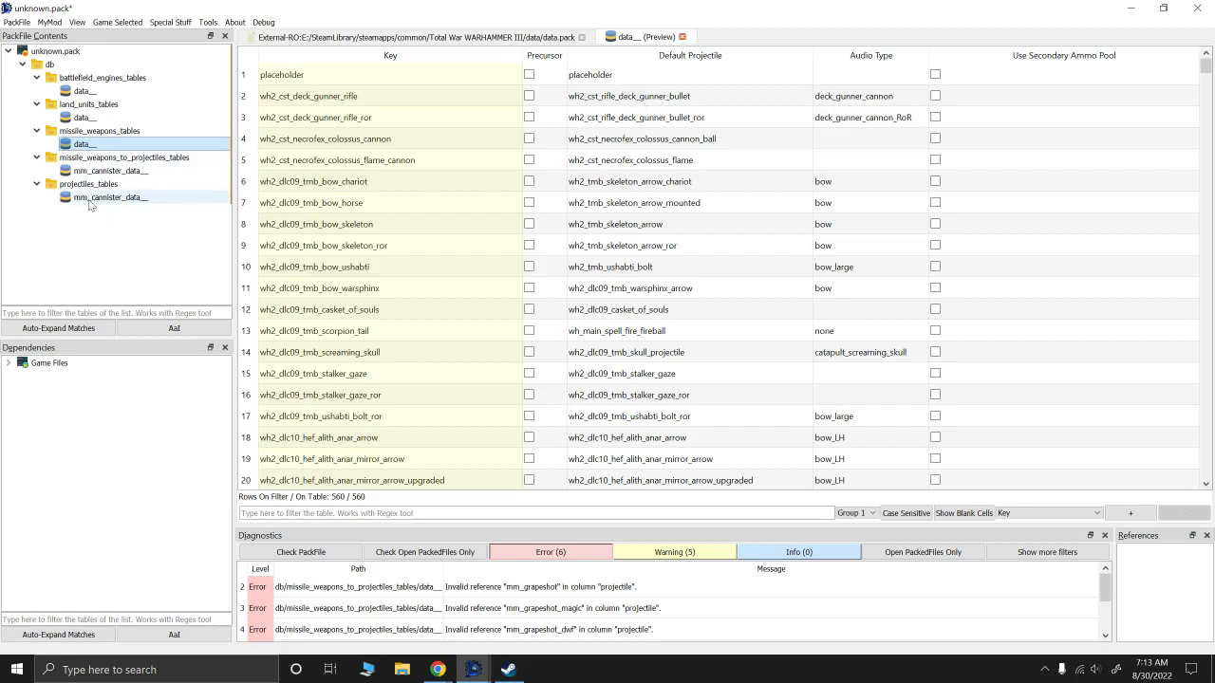
click(92, 171)
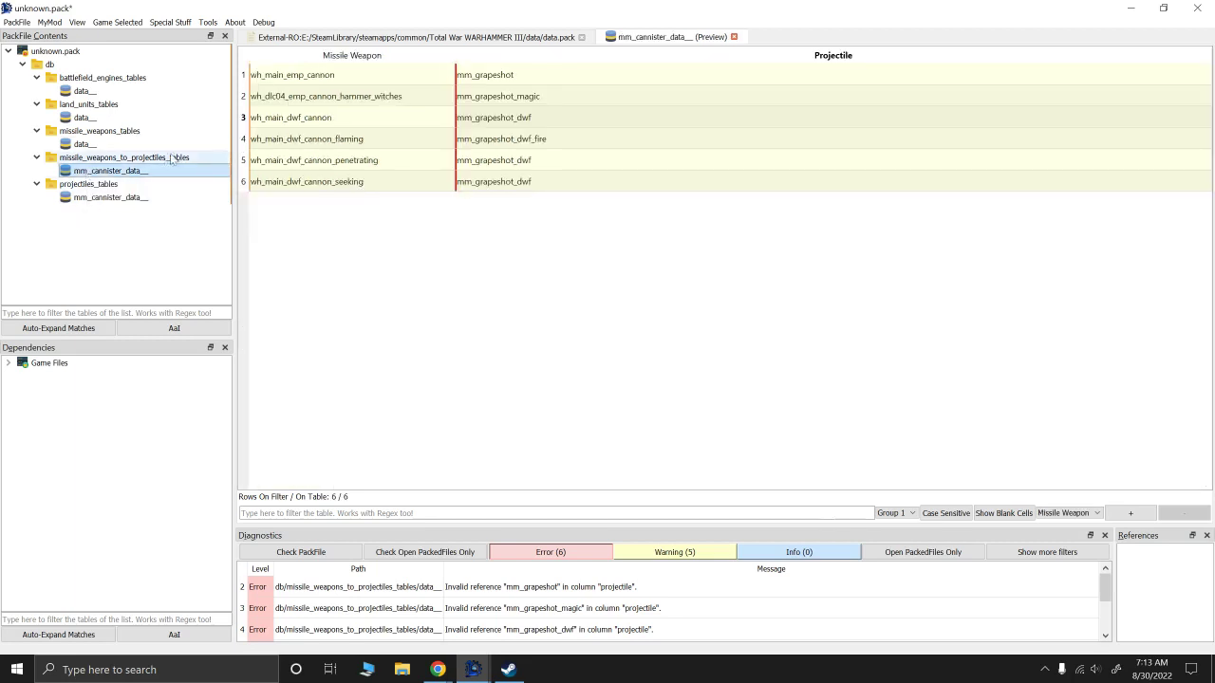
click(107, 145)
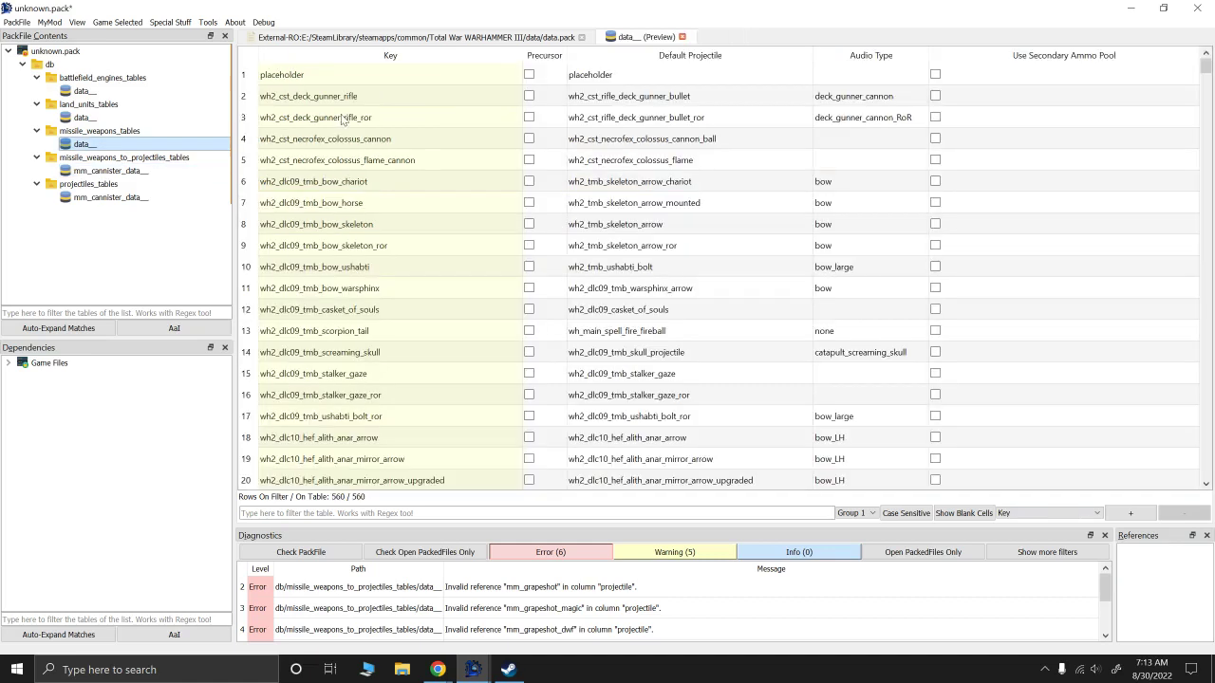
click(104, 171)
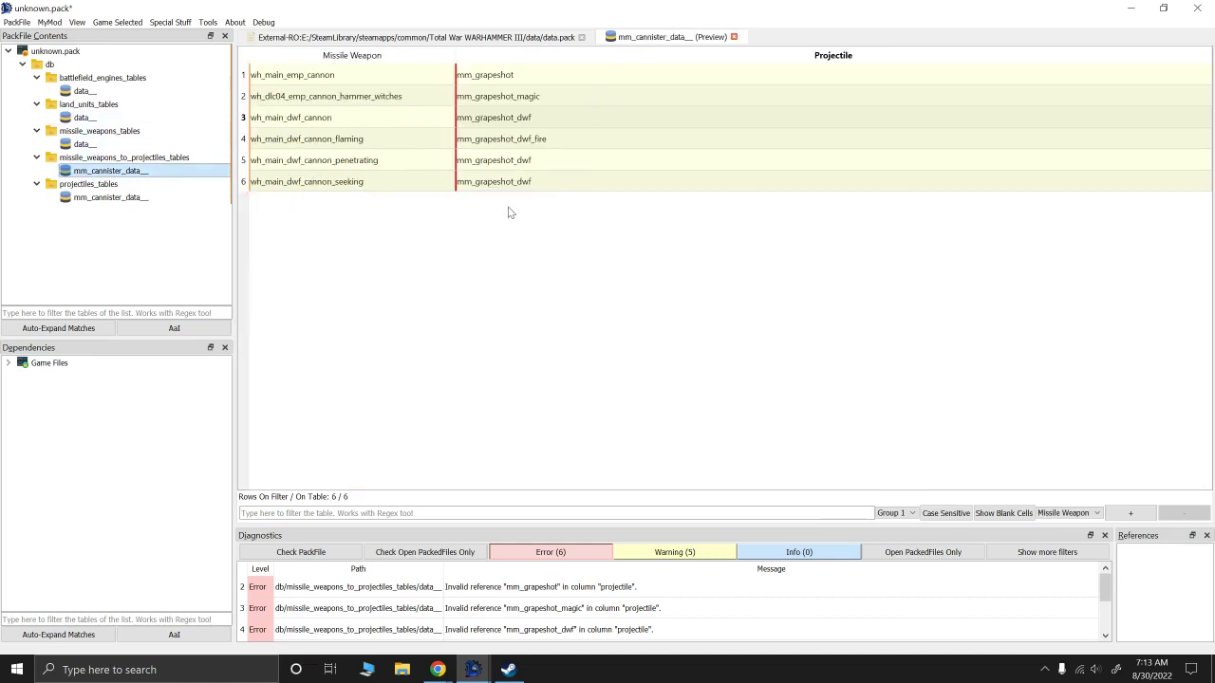
click(156, 197)
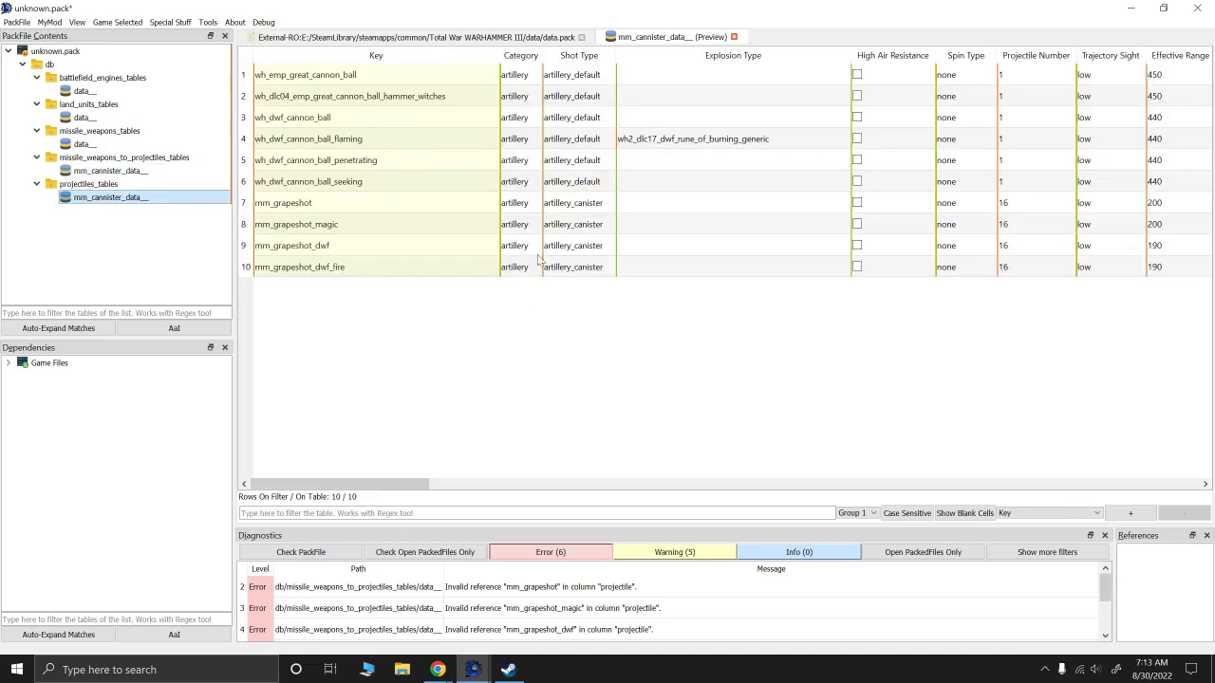
click(129, 144)
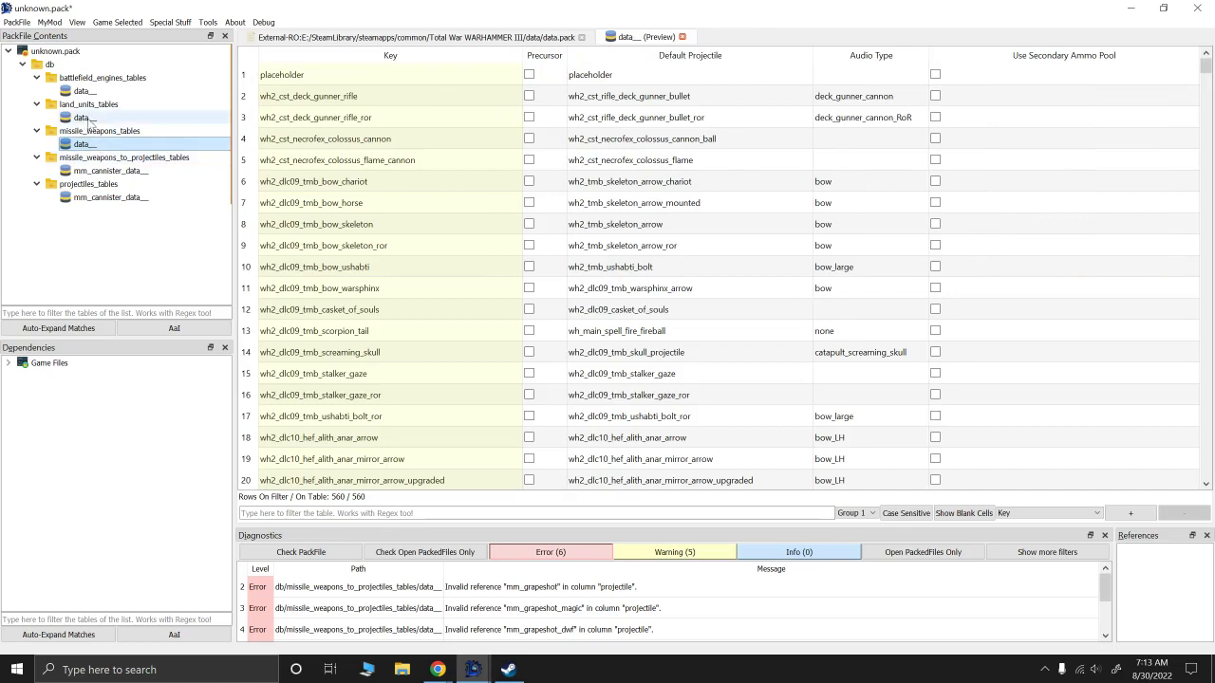
Step: Trace how the land units table's Primary Missile Weapon and Engine columns relate to battlefield engines, their missile weapons and the projectile assignments
click(88, 120)
drag(321, 486, 653, 461)
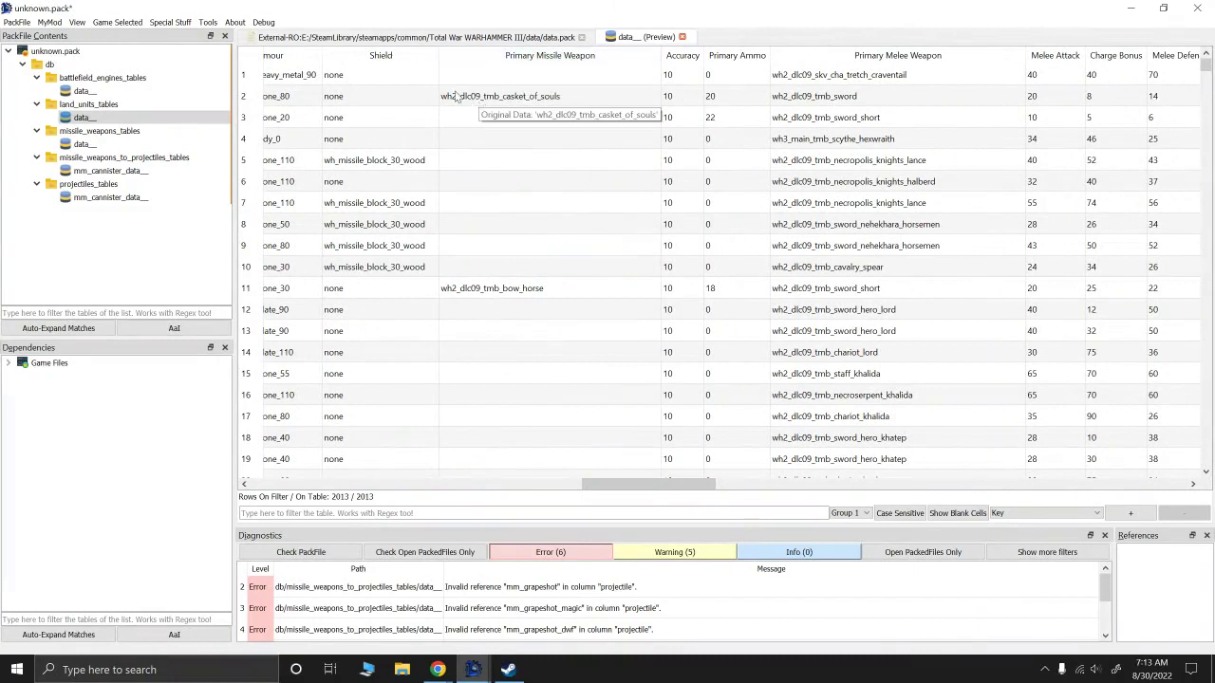
right_click(102, 182)
click(466, 119)
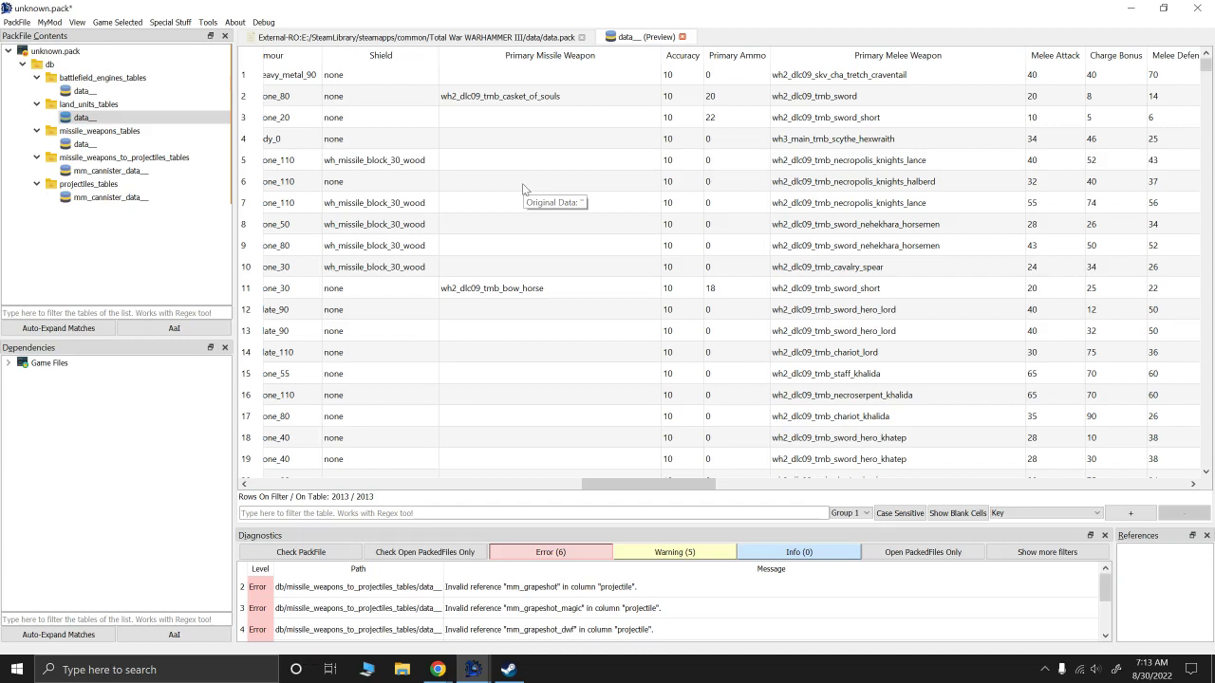
drag(666, 484, 756, 486)
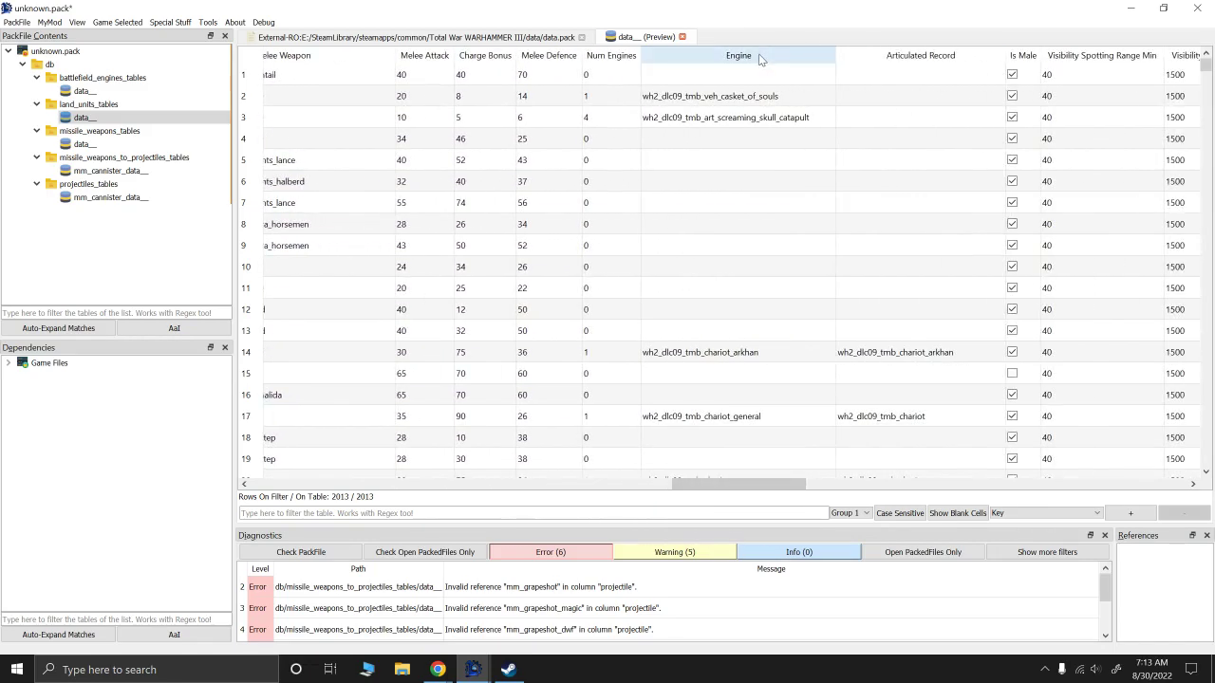
click(82, 91)
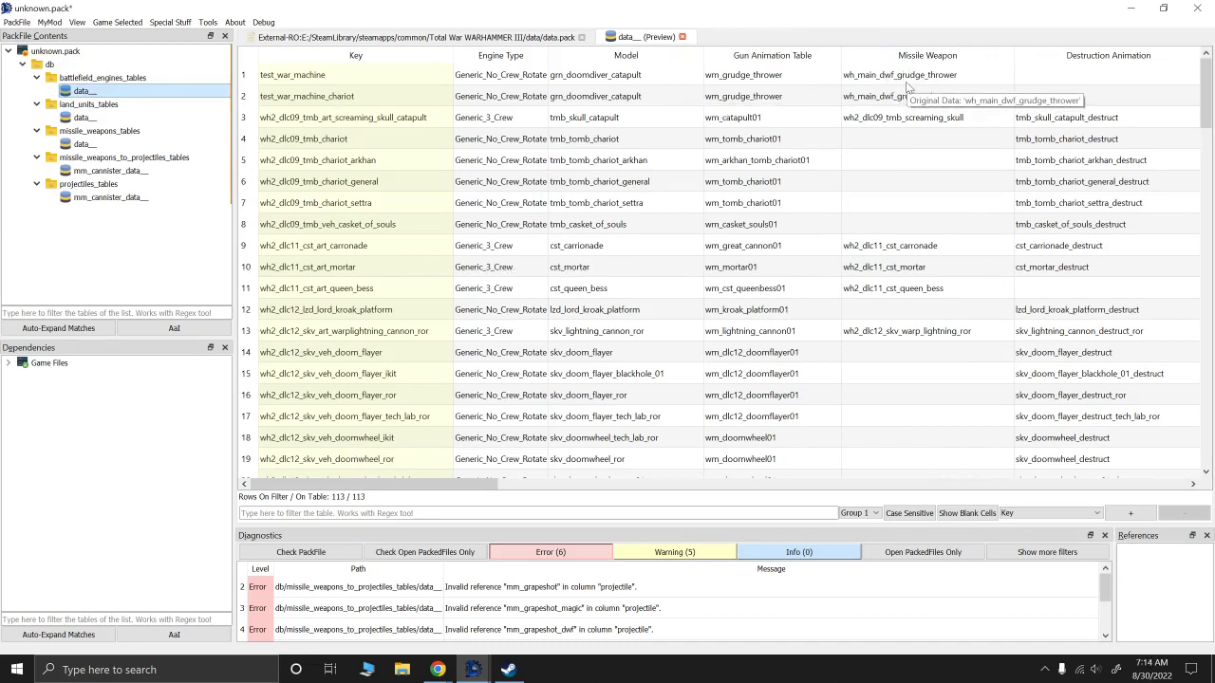
mouse_move(887, 65)
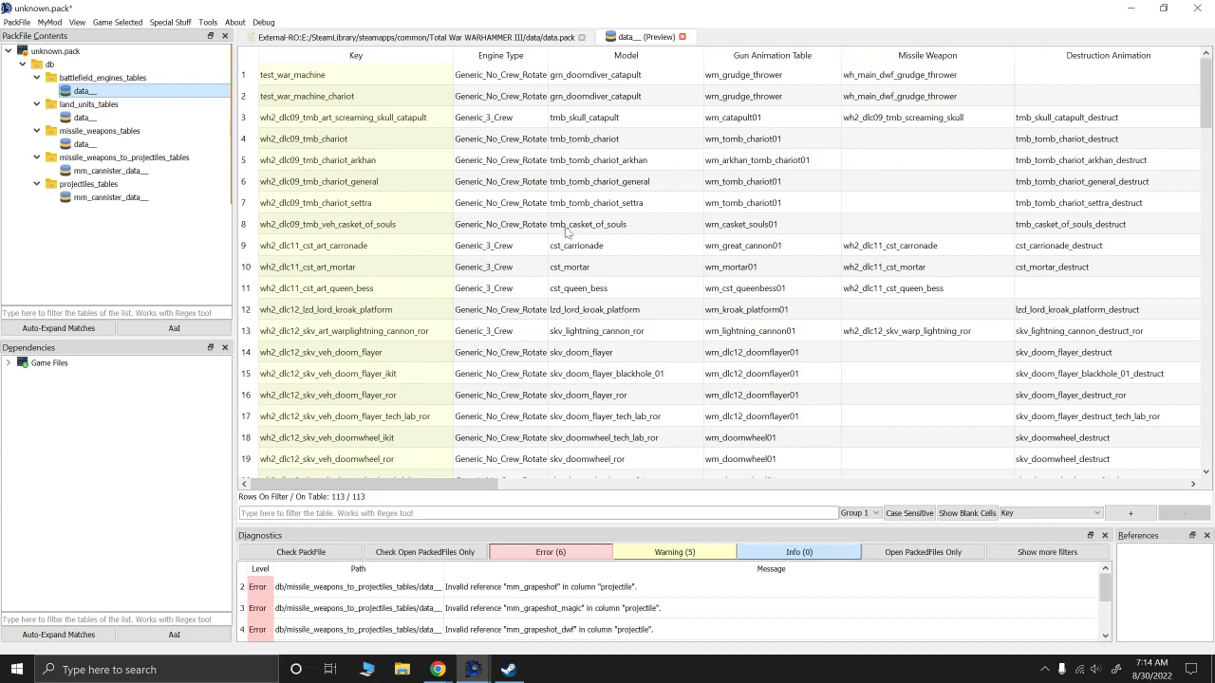
click(93, 119)
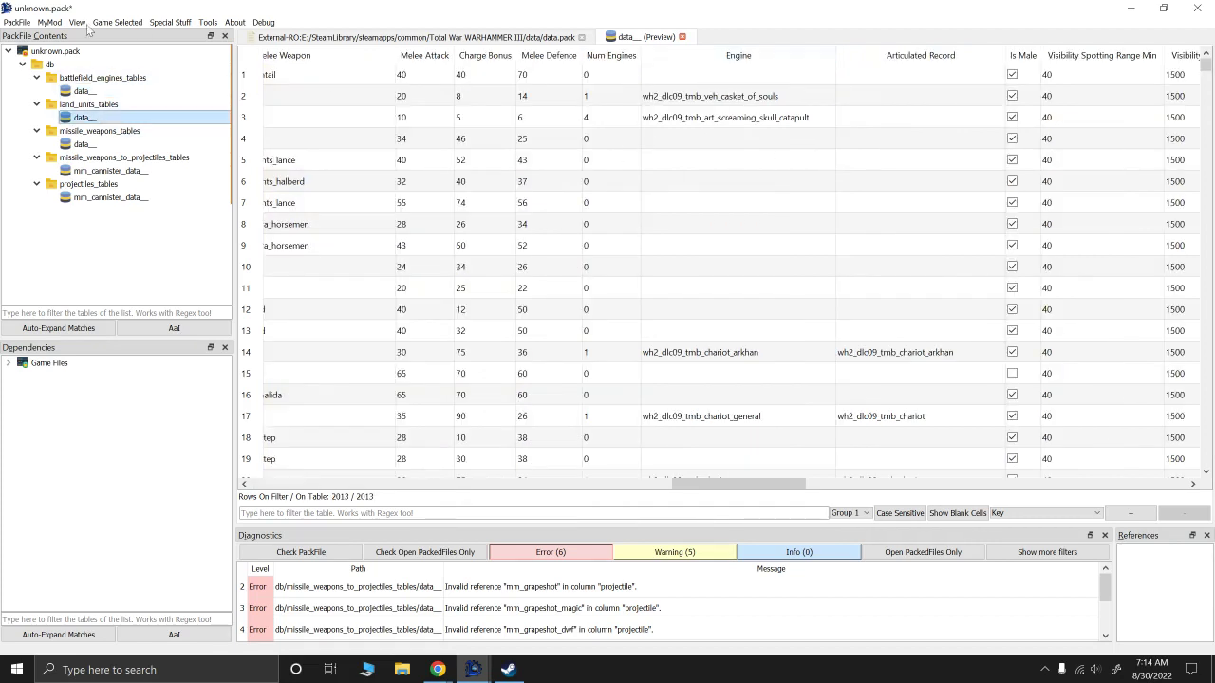
click(82, 93)
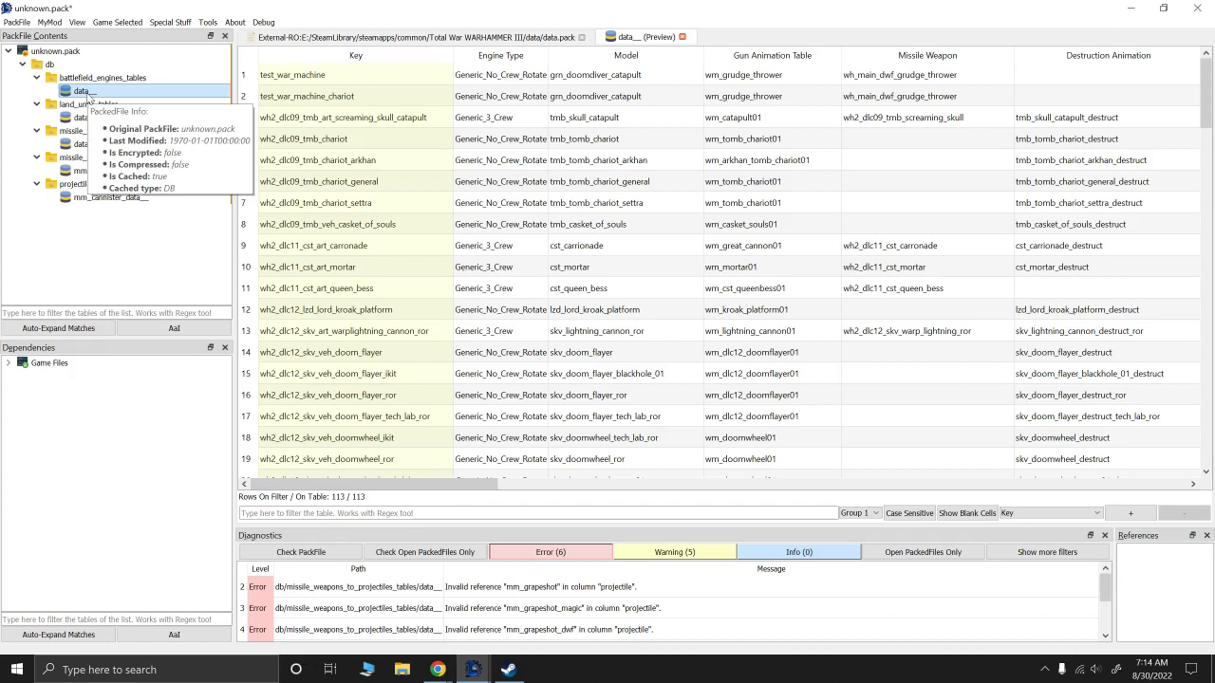
click(86, 173)
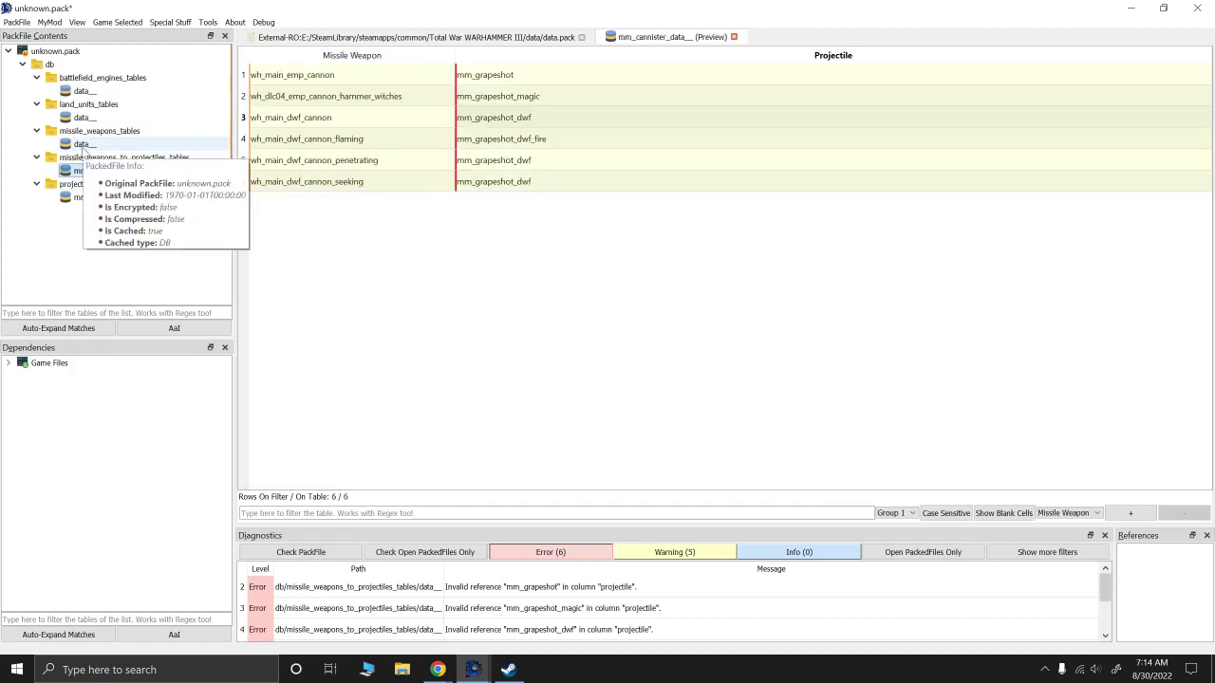
Step: Delete the unmodified data__ file under missile_weapons_tables from the PackFile
click(81, 145)
right_click(84, 145)
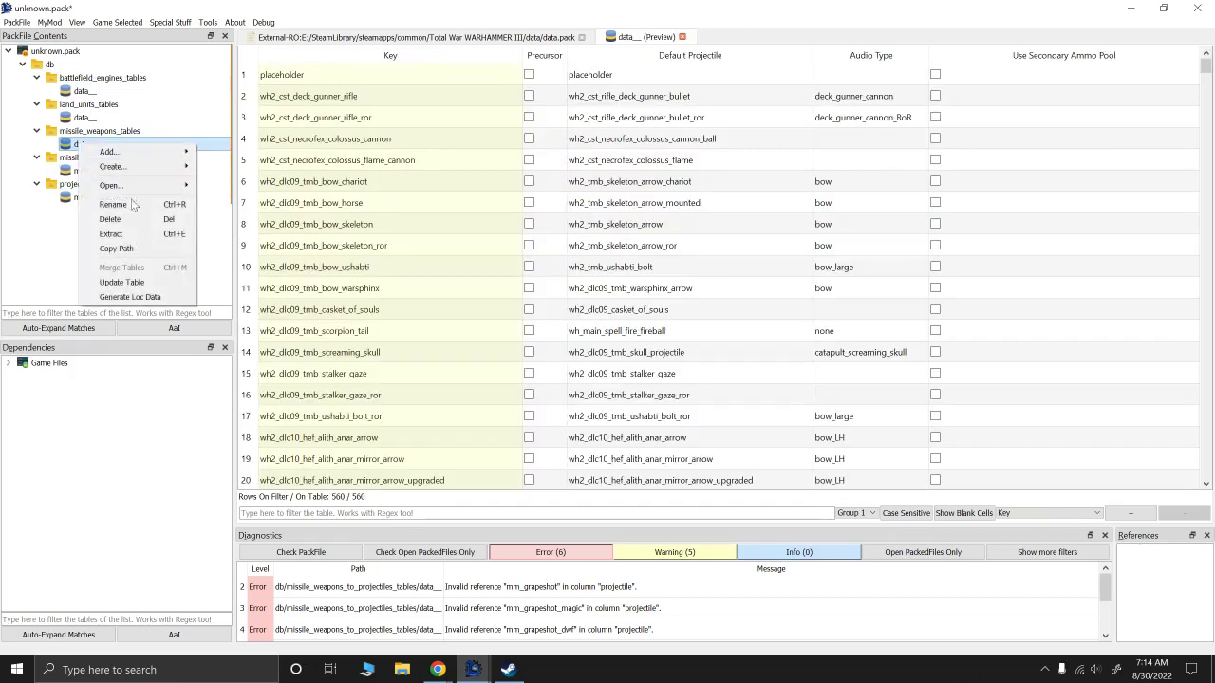
click(117, 221)
click(626, 356)
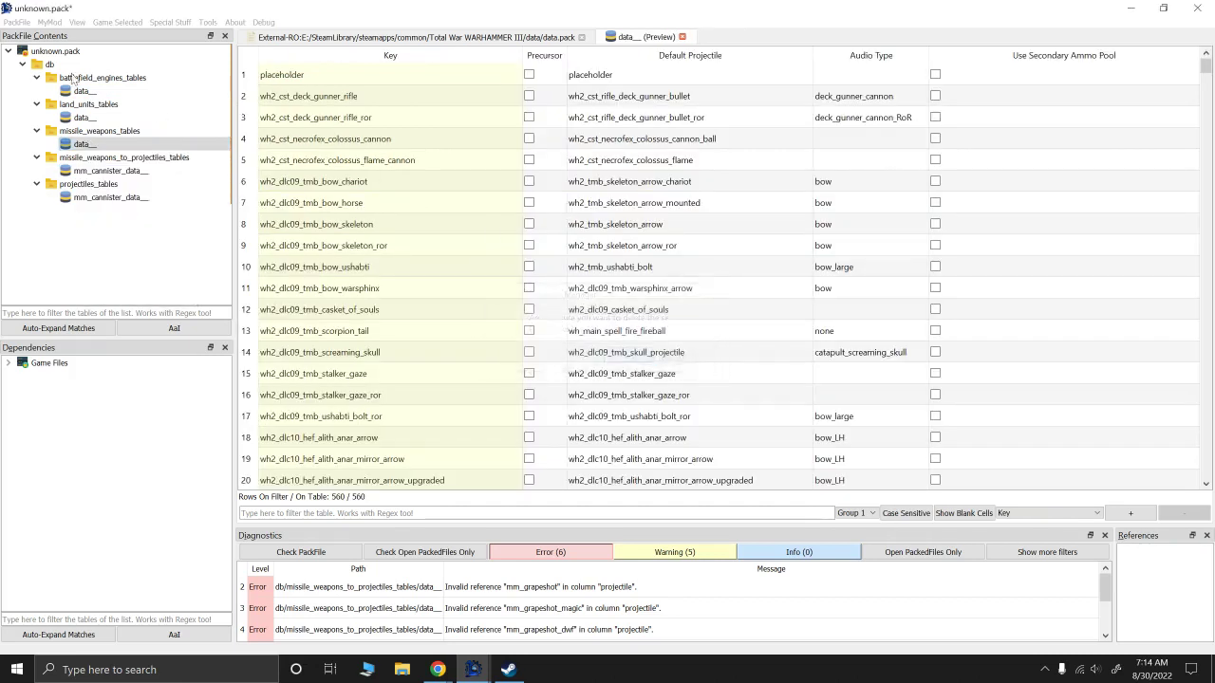
Step: Delete the unmodified data__ file under land_units_tables from the PackFile
click(83, 119)
right_click(84, 118)
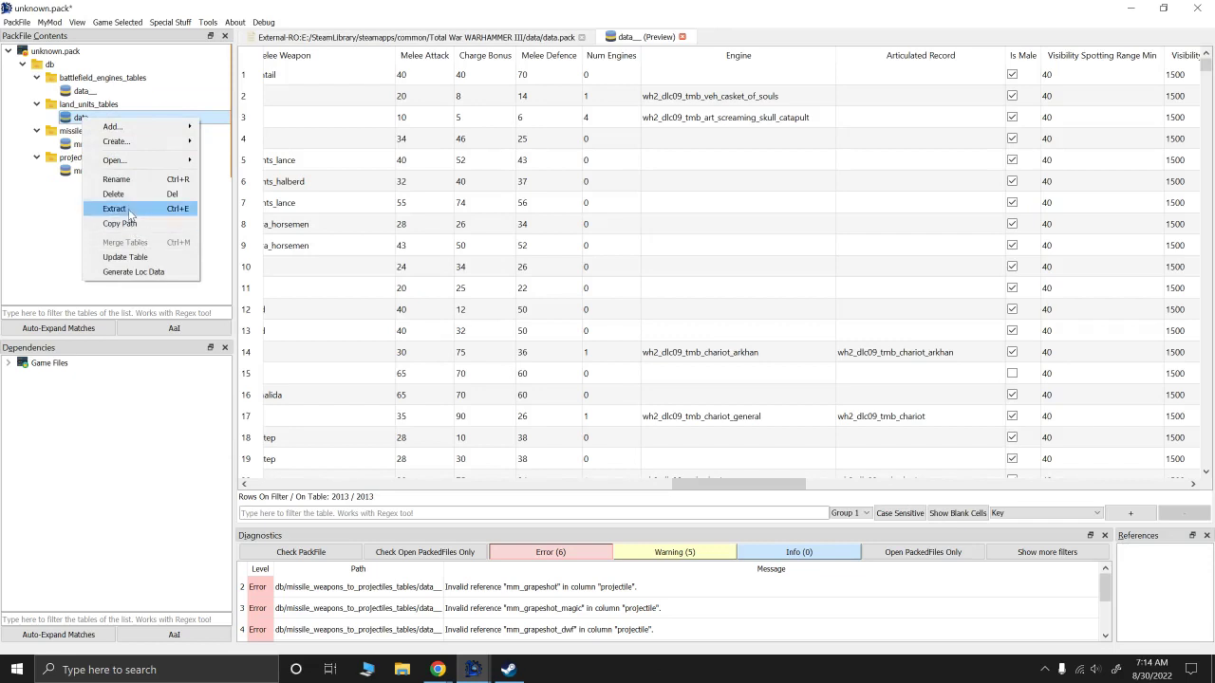
click(116, 194)
click(627, 356)
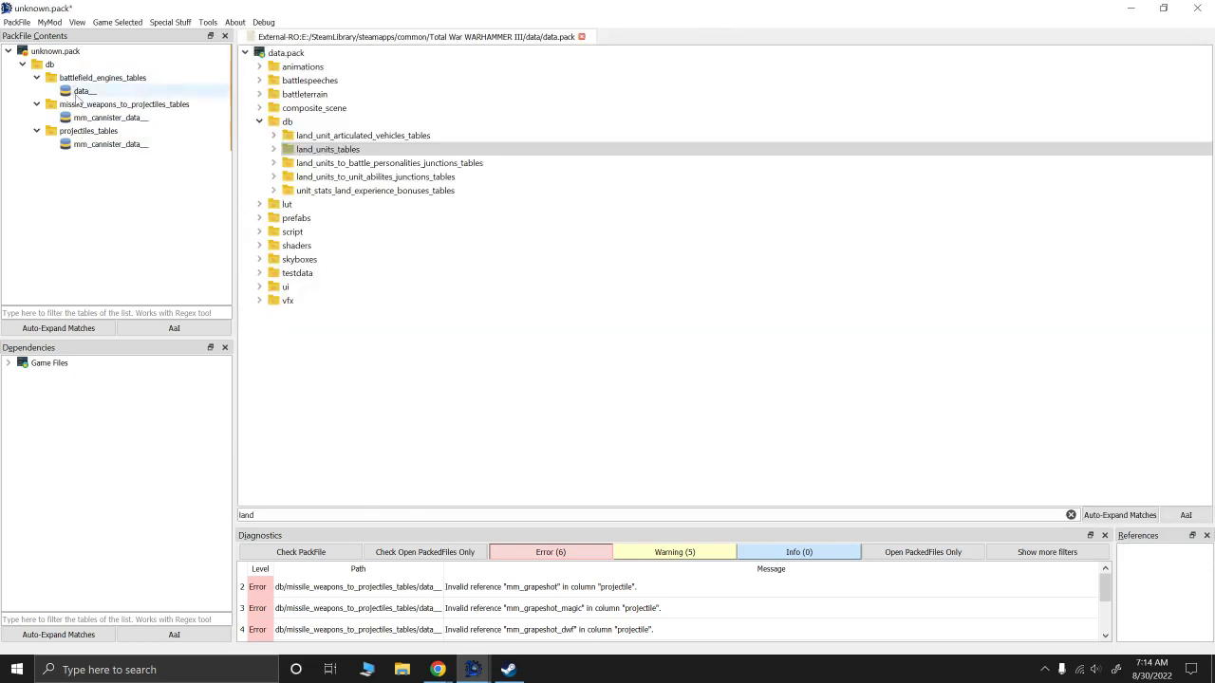
Step: Delete the unmodified data__ file under battlefield_engines_tables from the PackFile
click(81, 92)
right_click(81, 91)
click(107, 171)
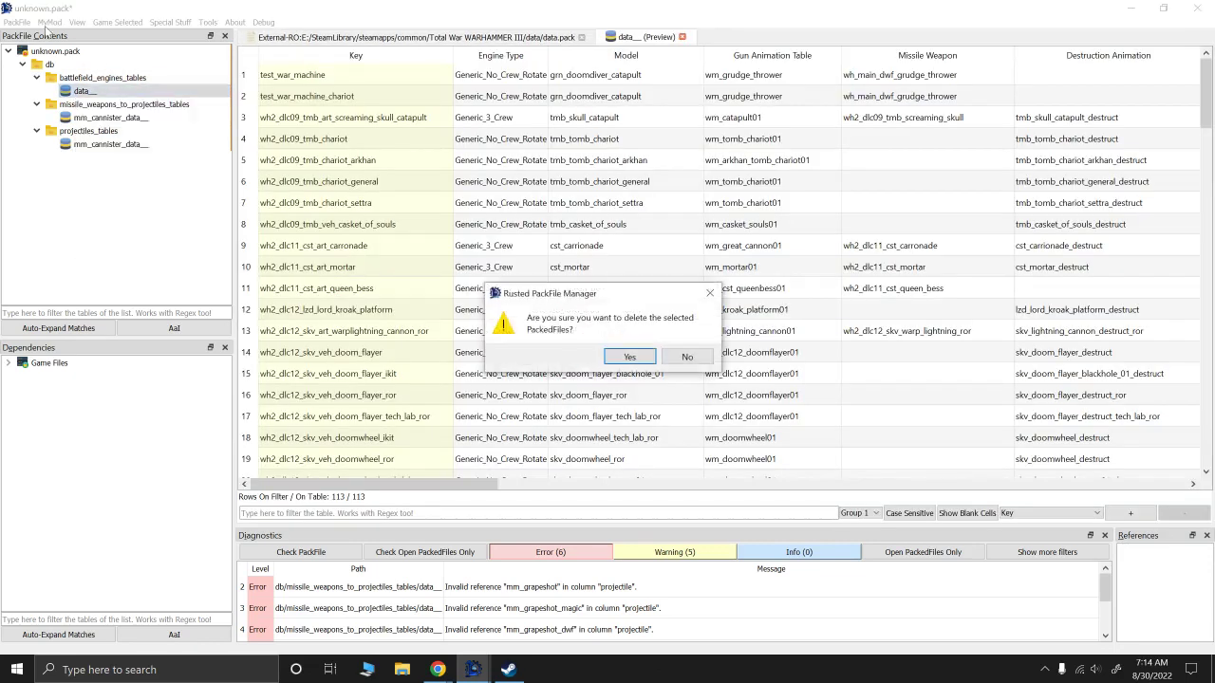
click(624, 355)
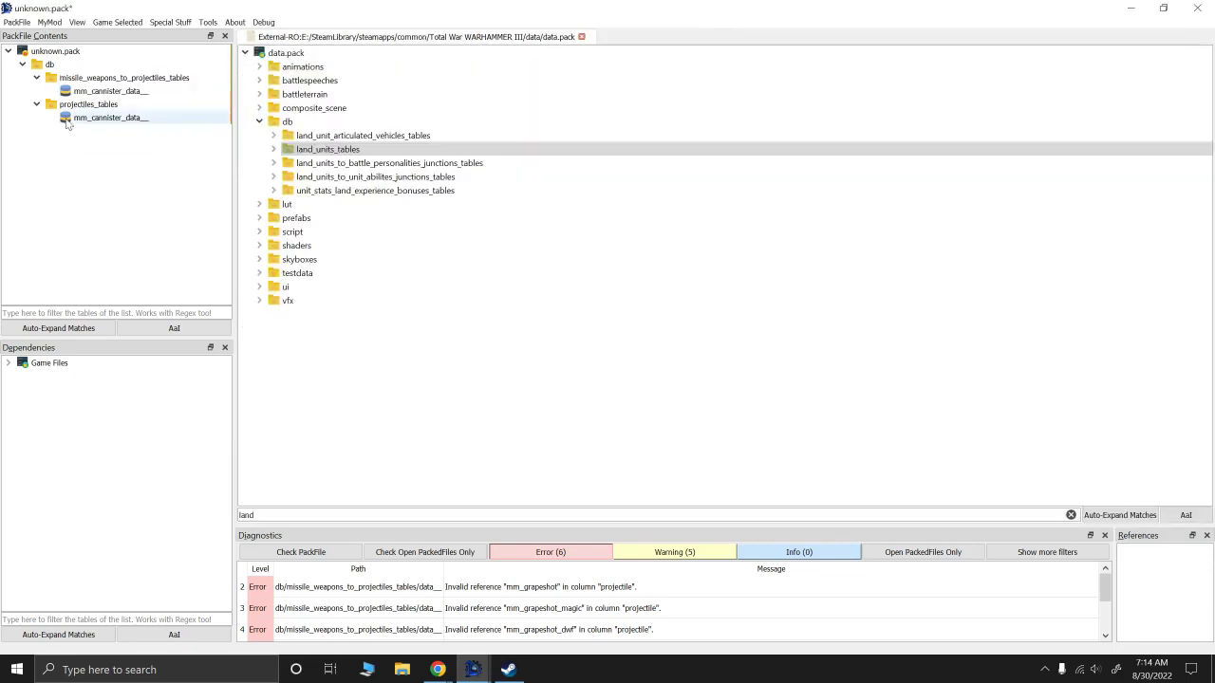
Step: Save the PackFile in the game's data folder as Masked_Mustachios_Canister_Shot.pack, overwriting the existing file of that name
click(16, 22)
click(47, 80)
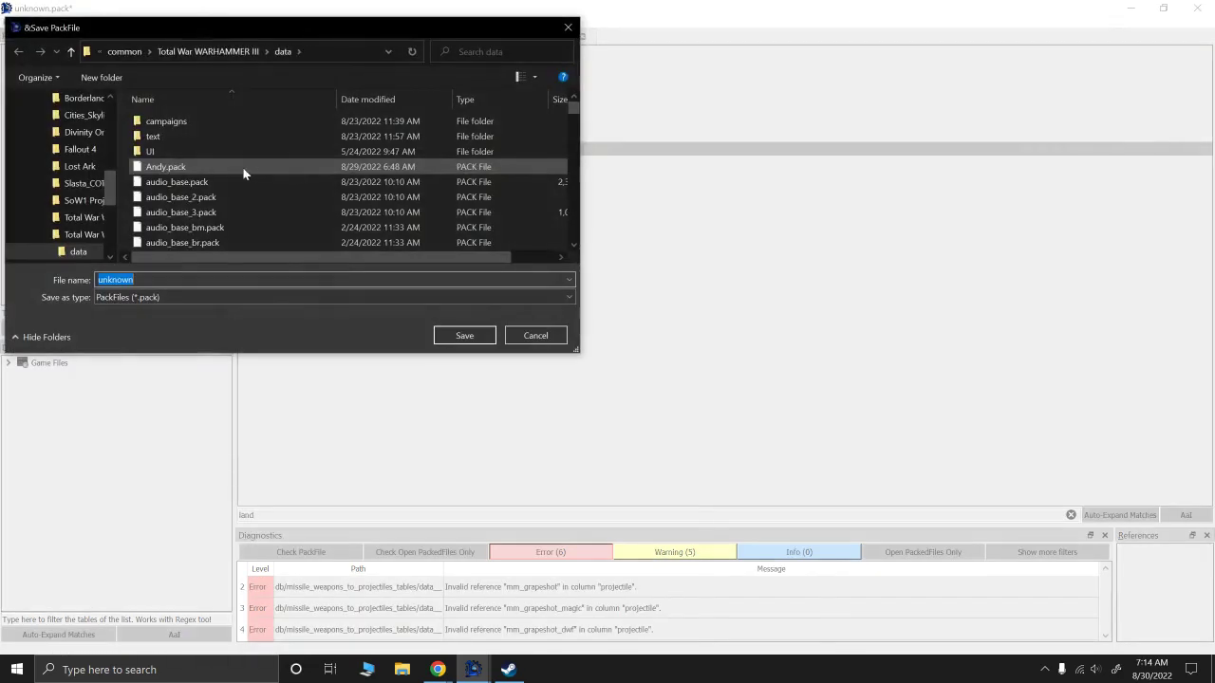
scroll(215, 154, down, 3)
scroll(219, 181, down, 15)
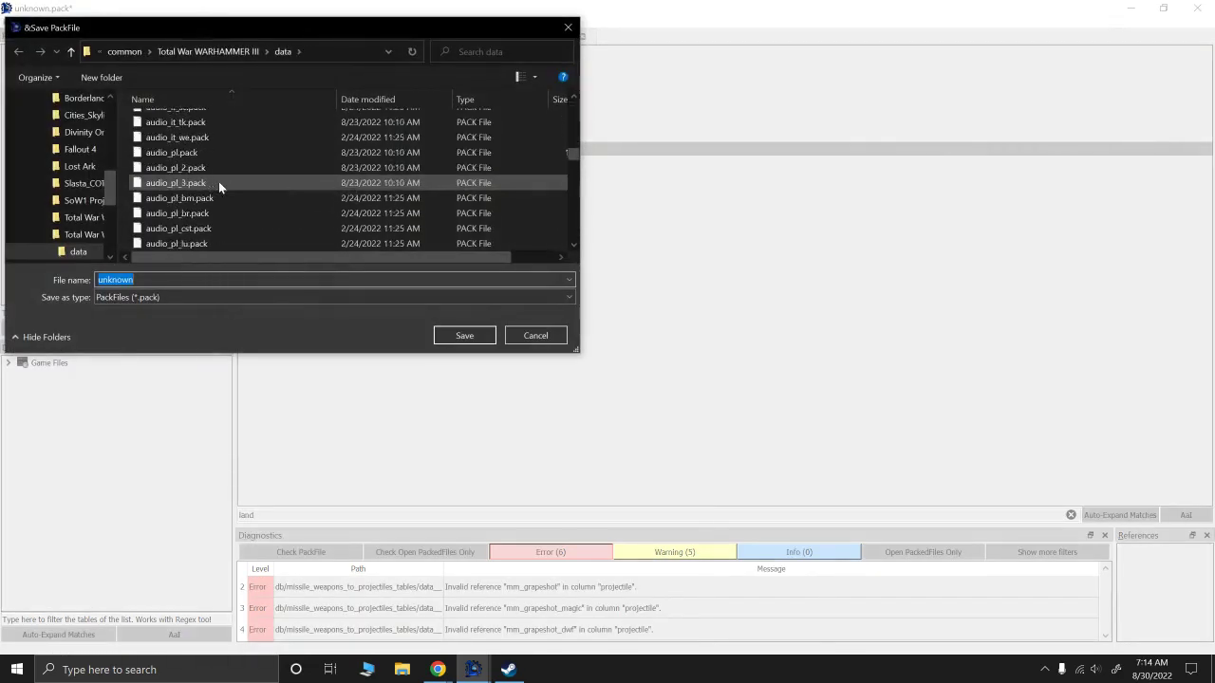
scroll(218, 185, down, 20)
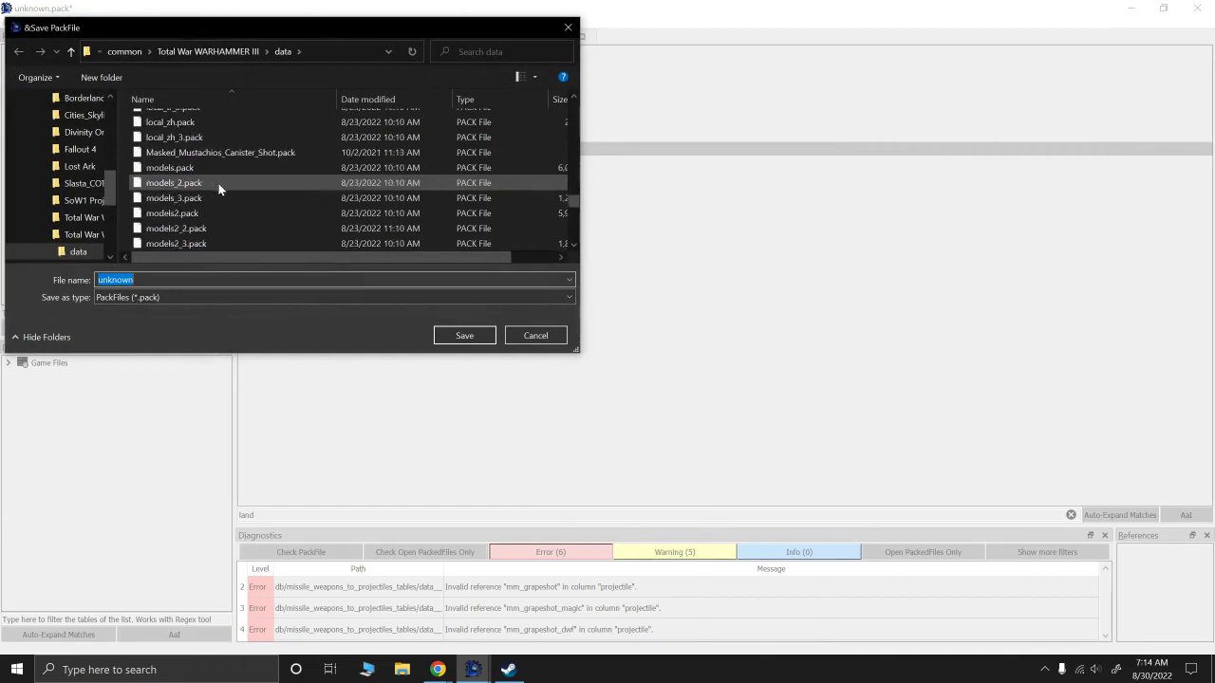
scroll(204, 193, up, 1)
click(192, 194)
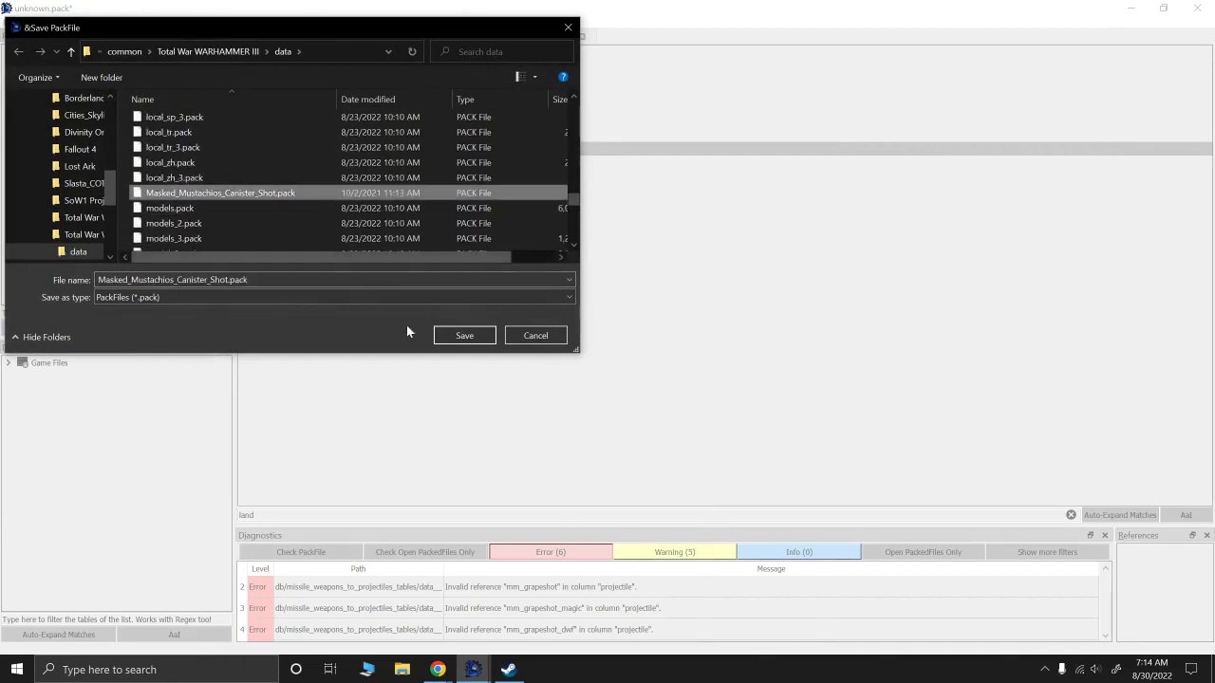
click(464, 337)
click(638, 338)
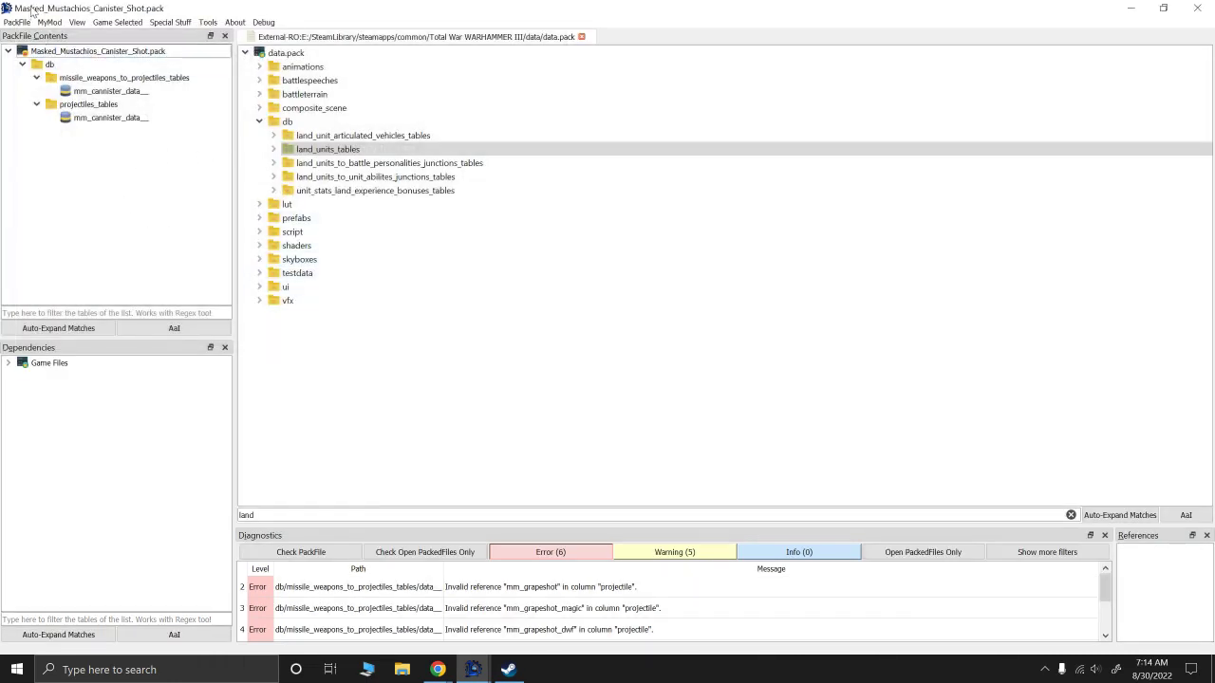
Step: In File Explorer, locate the Masked_Mustachios_Canister_Shot PNG beside the same-named pack in the WARHAMMER III data folder
right_click(408, 667)
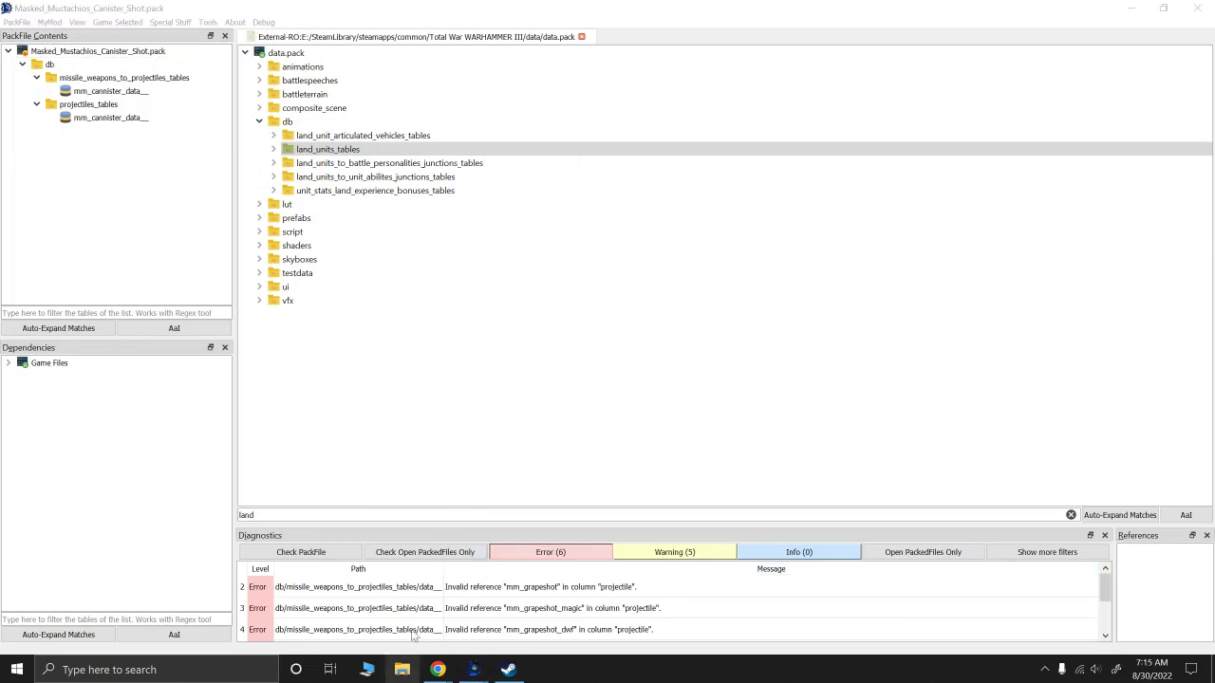
click(353, 466)
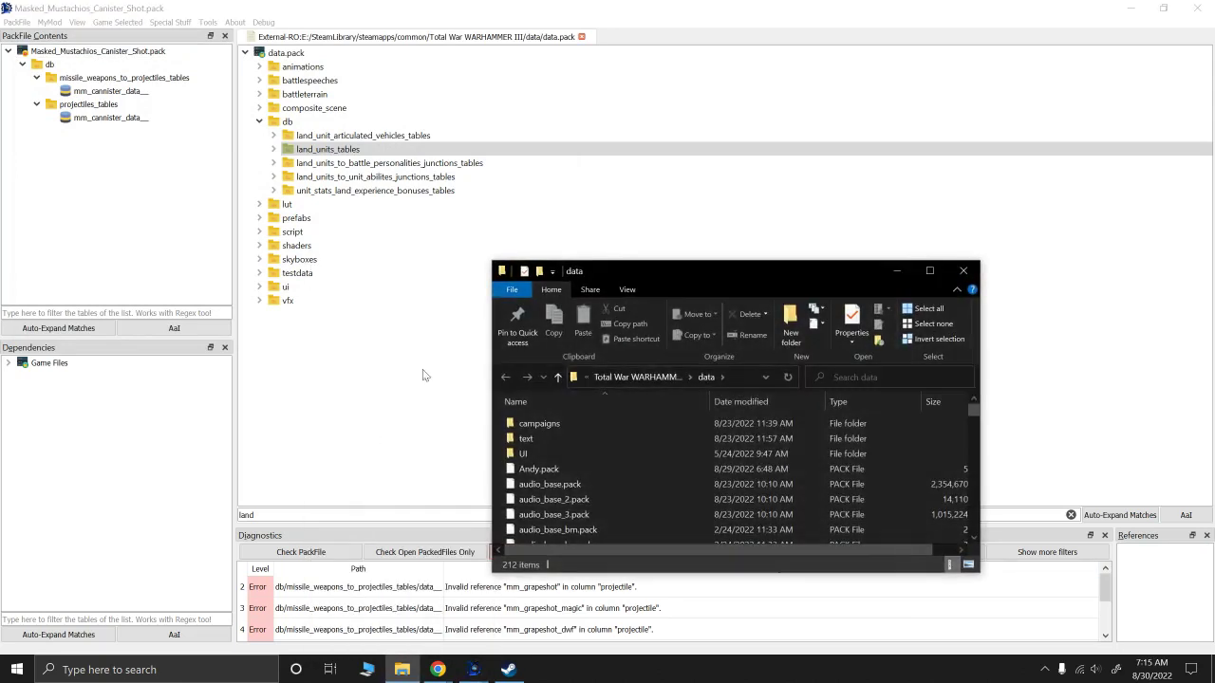
scroll(587, 459, down, 12)
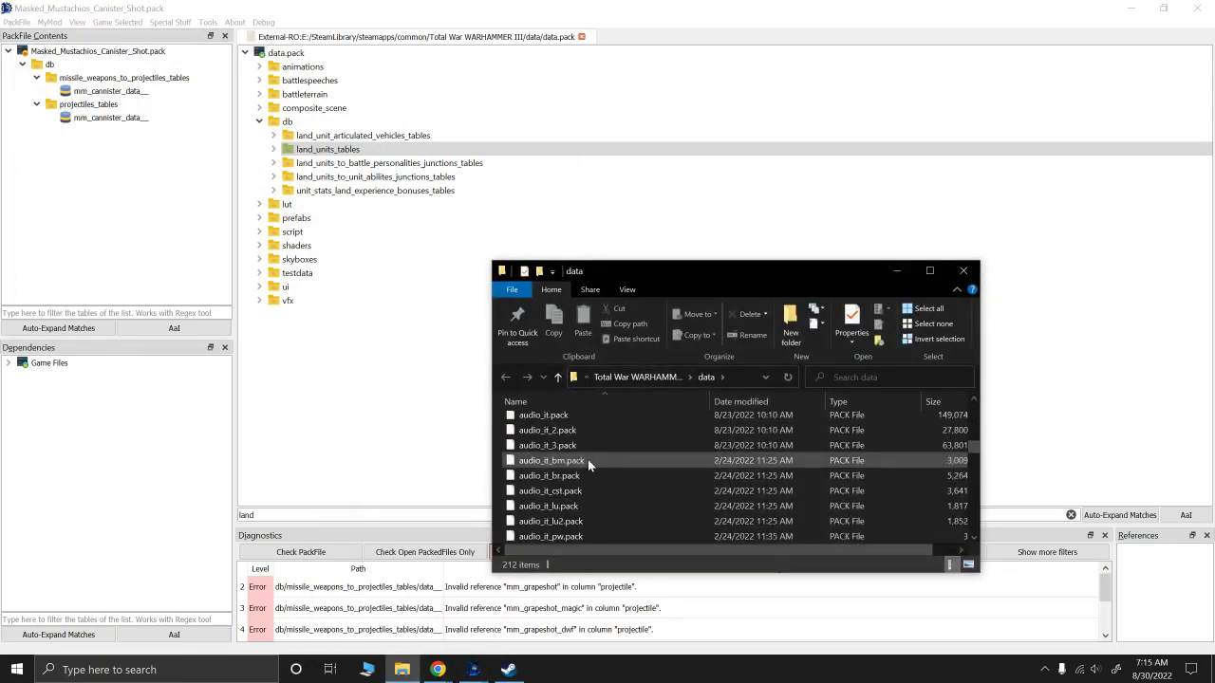
scroll(587, 460, down, 15)
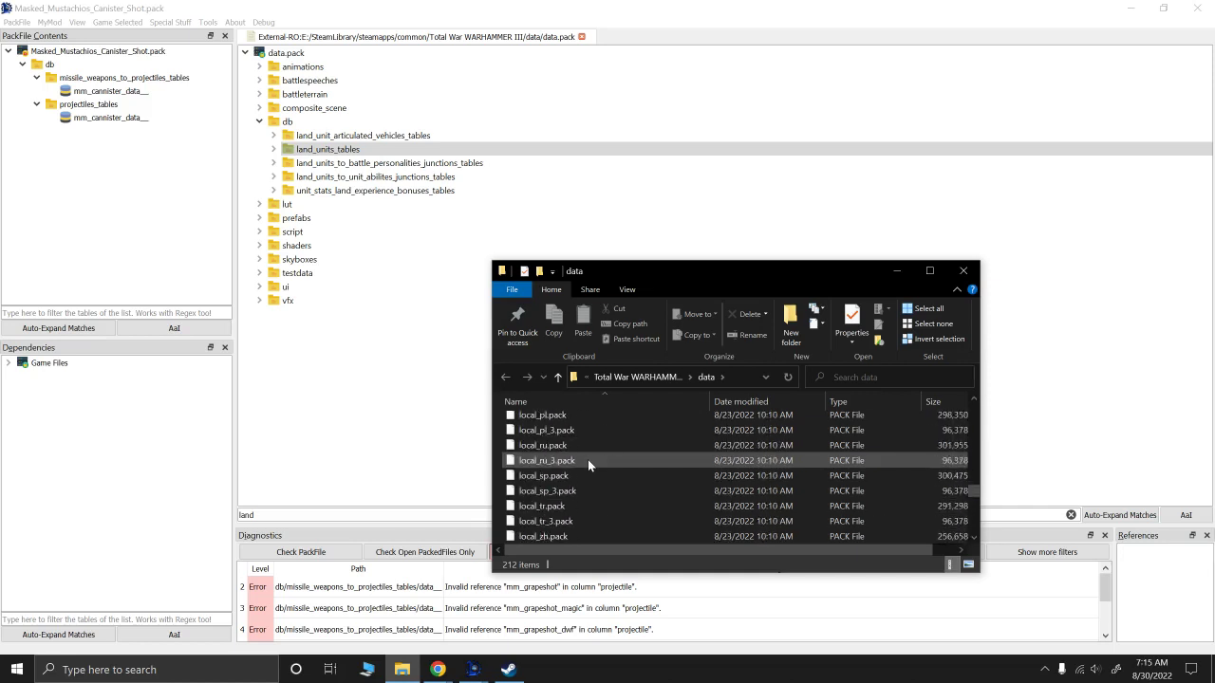
click(614, 461)
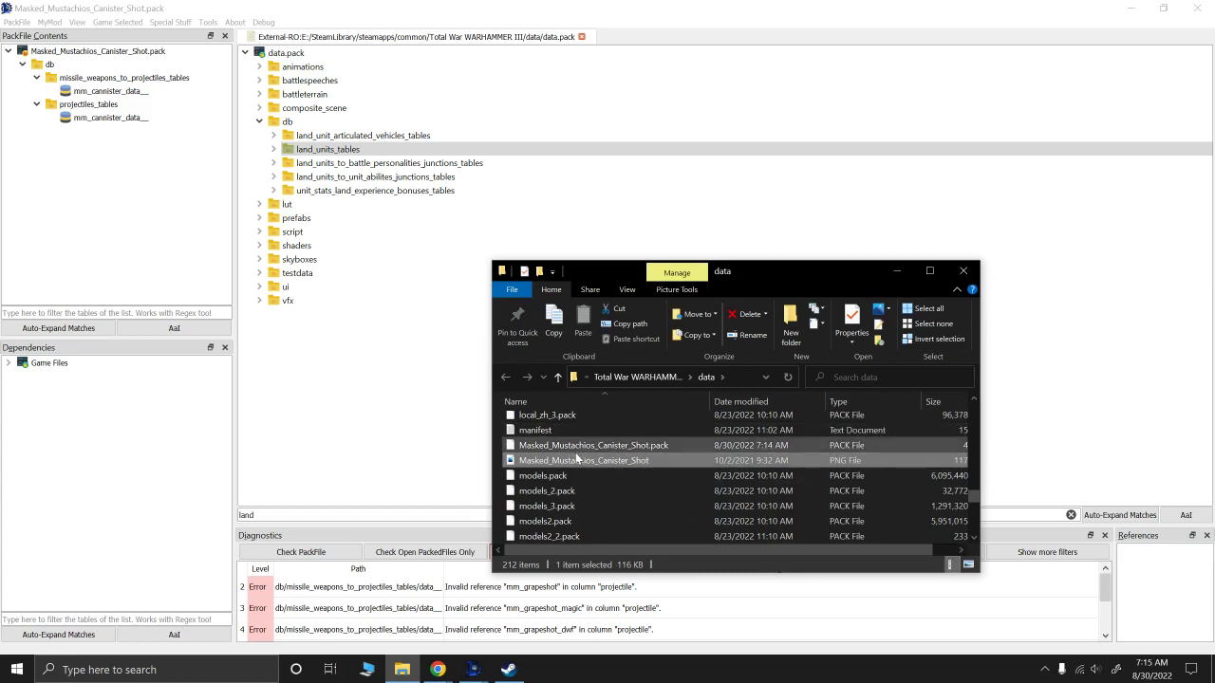
Step: Switch to Steam, launch Total War: WARHAMMER III and activate Masked_Mustachios_Canister_Shot.pack in the launcher's mod manager
click(508, 669)
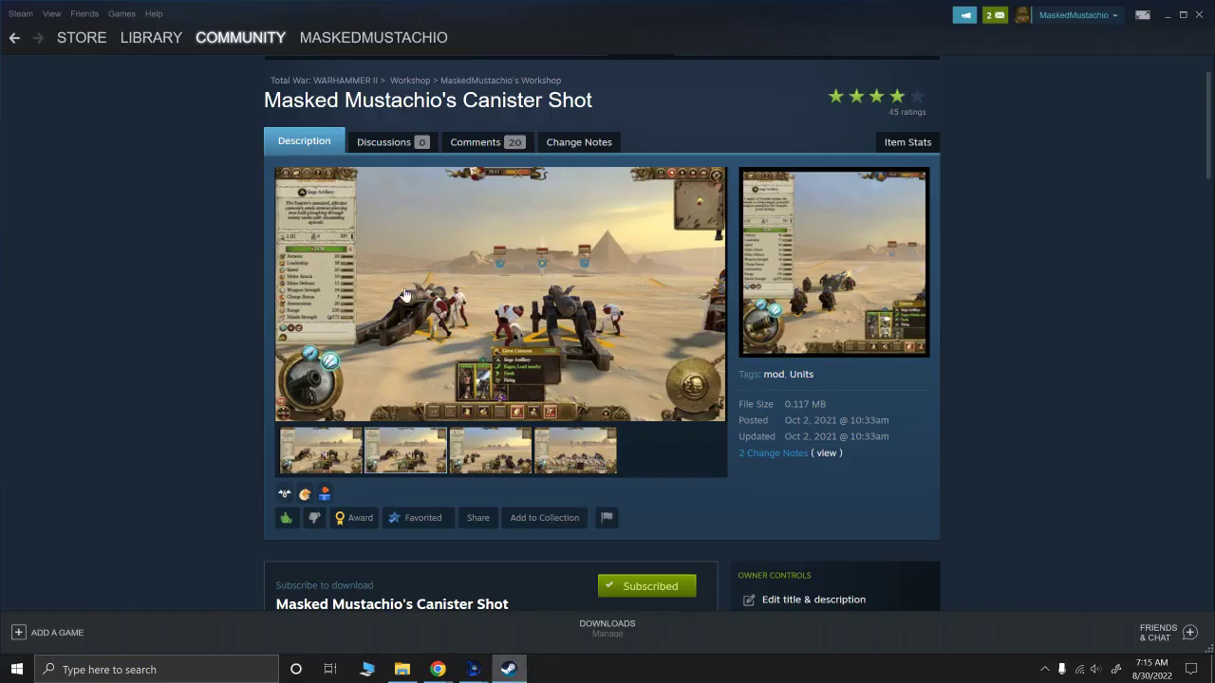
click(140, 42)
click(239, 465)
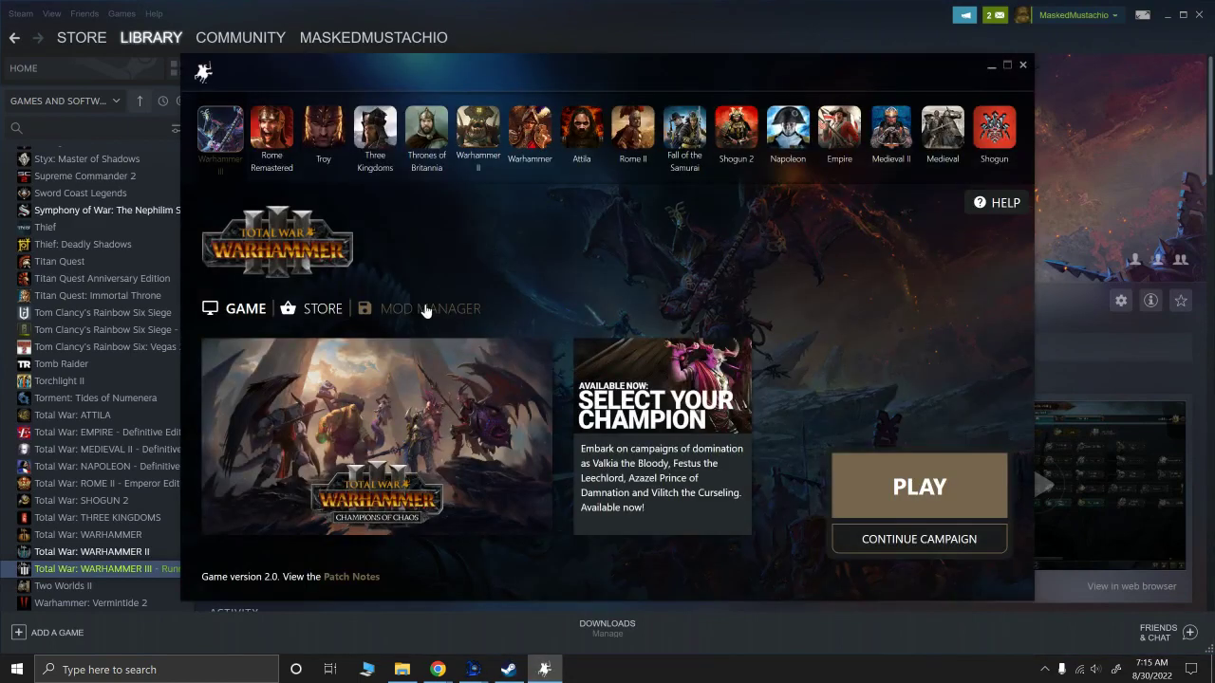
click(426, 309)
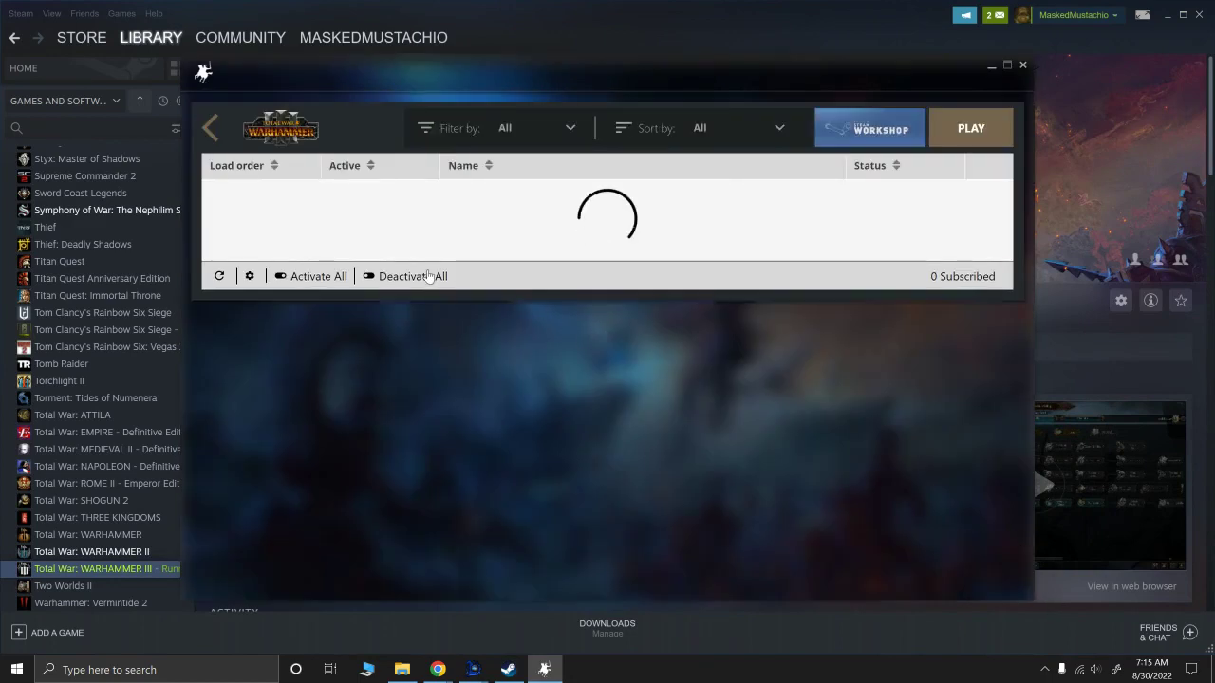
scroll(547, 337, down, 3)
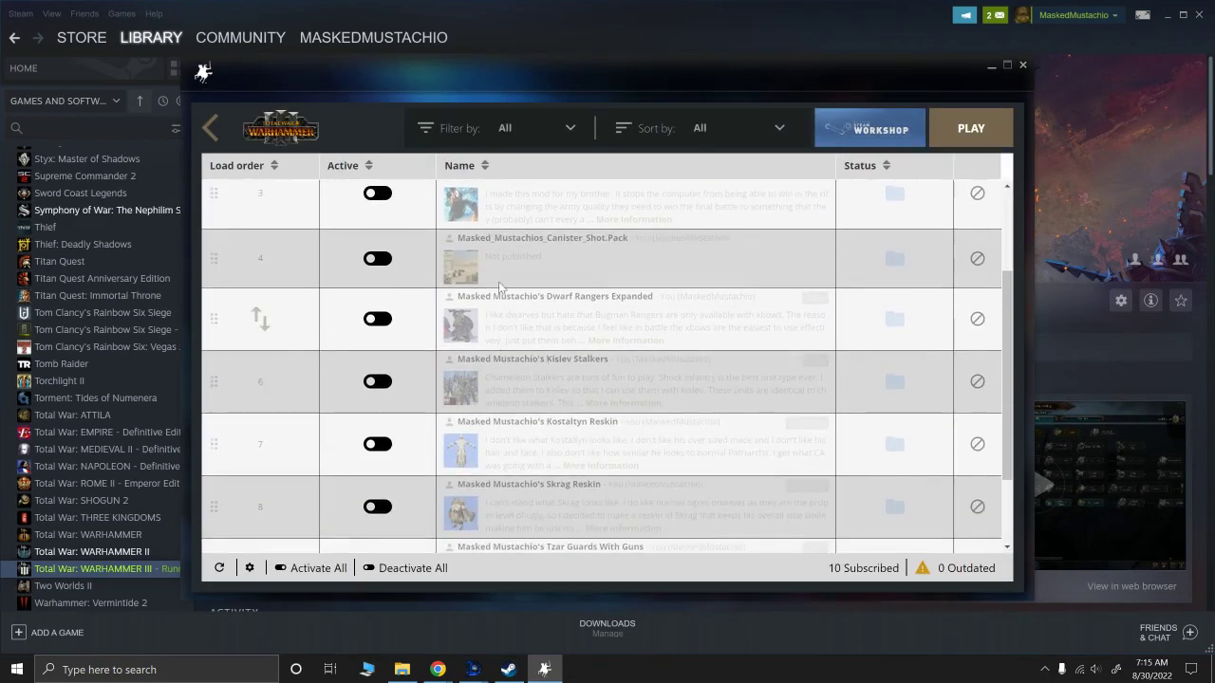
click(377, 259)
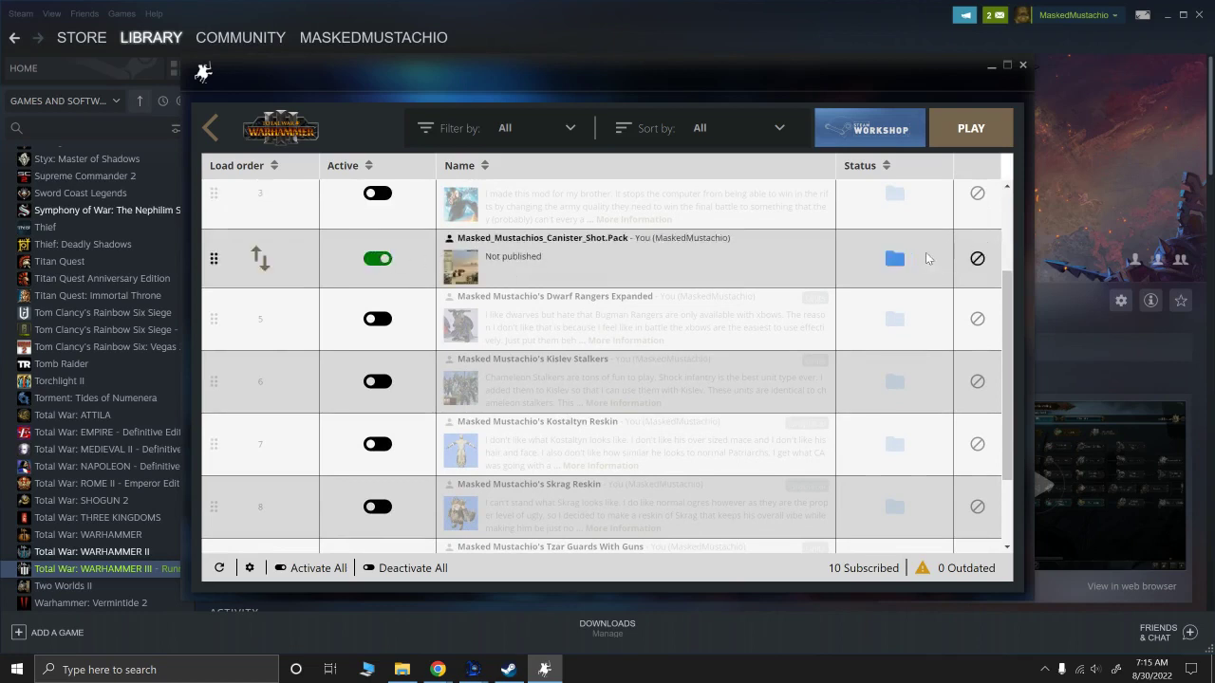
Step: Tag the Masked_Mustachios_Canister_Shot.pack mod as Units and upload it to the Steam Workshop
click(893, 259)
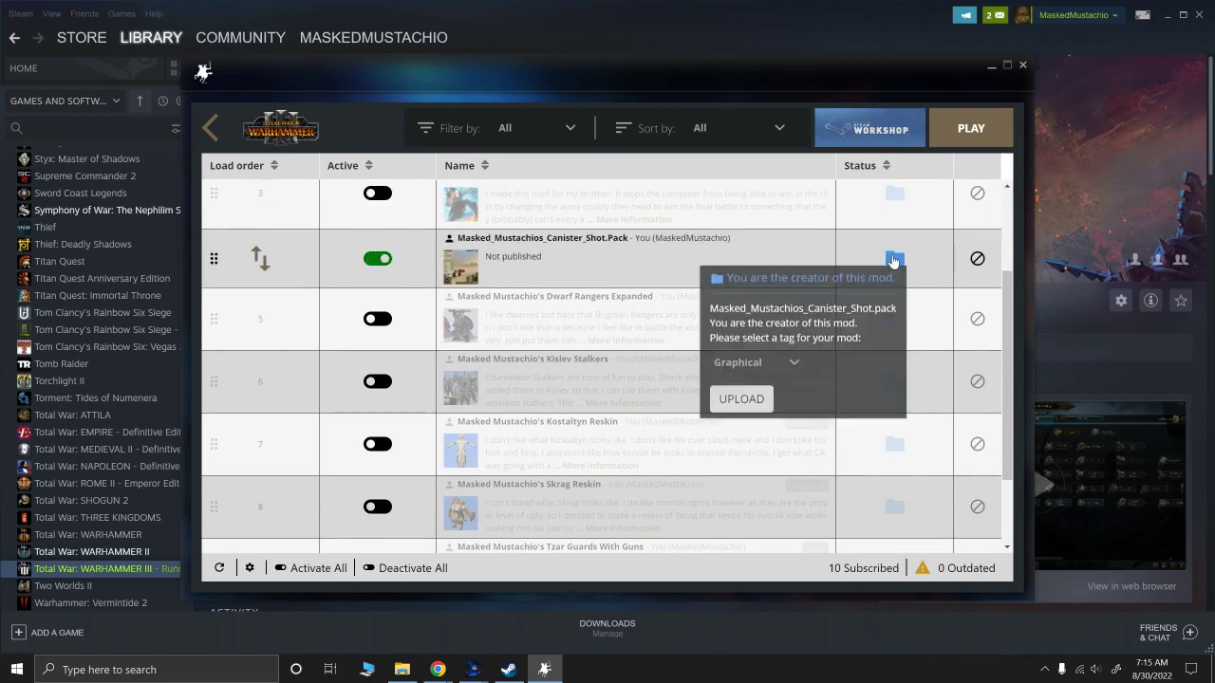
click(759, 360)
scroll(745, 470, down, 1)
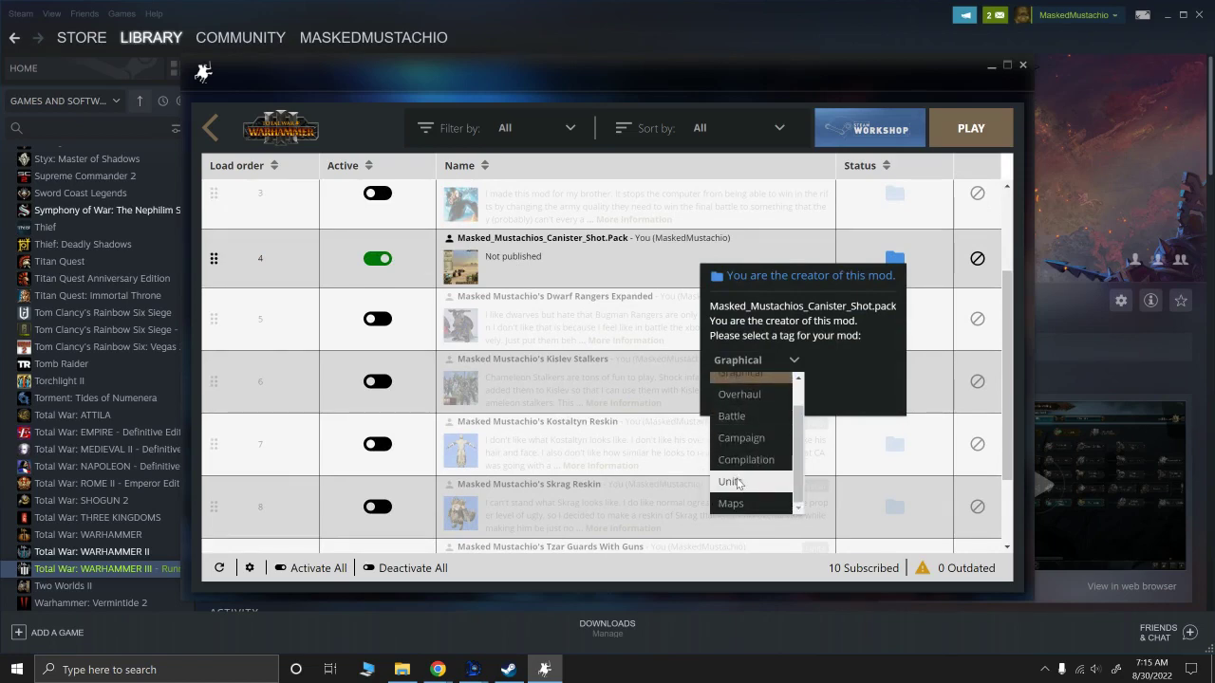
click(737, 482)
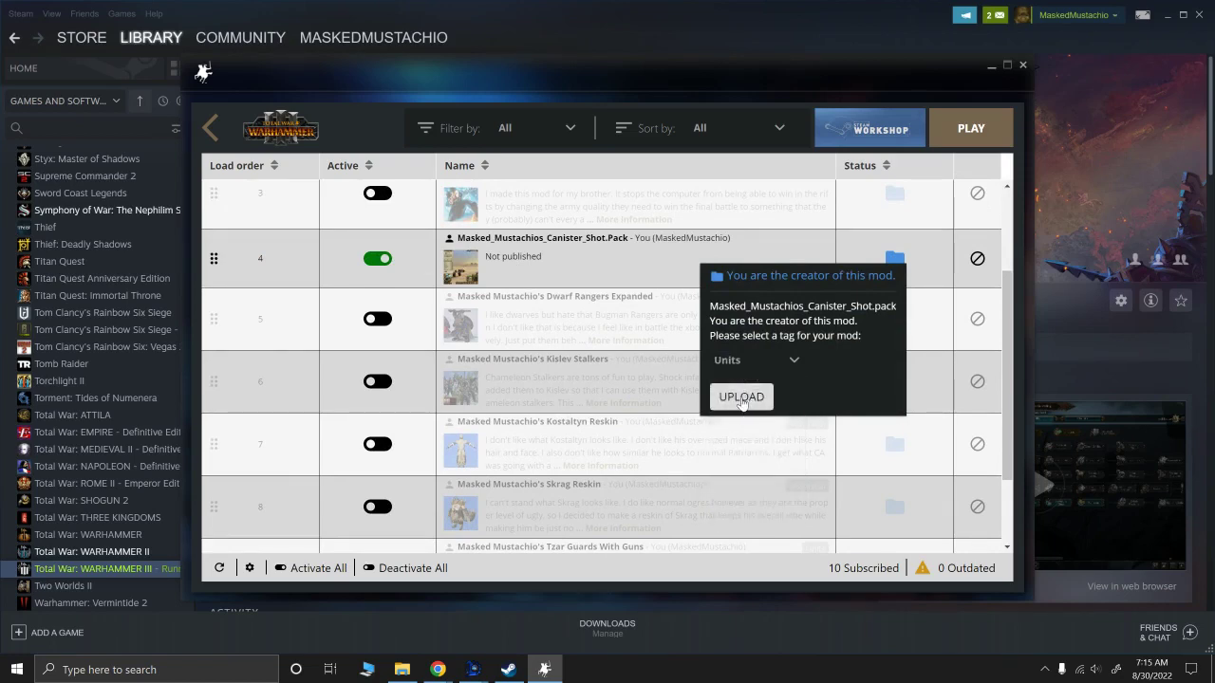
click(737, 403)
click(868, 551)
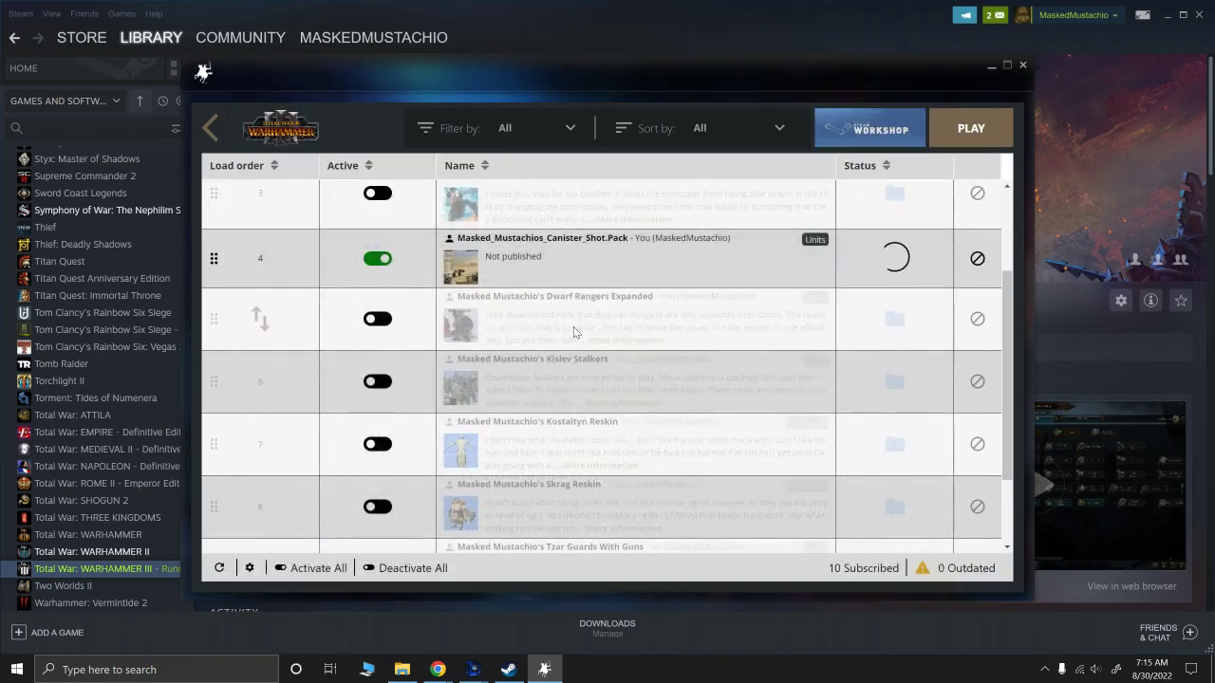